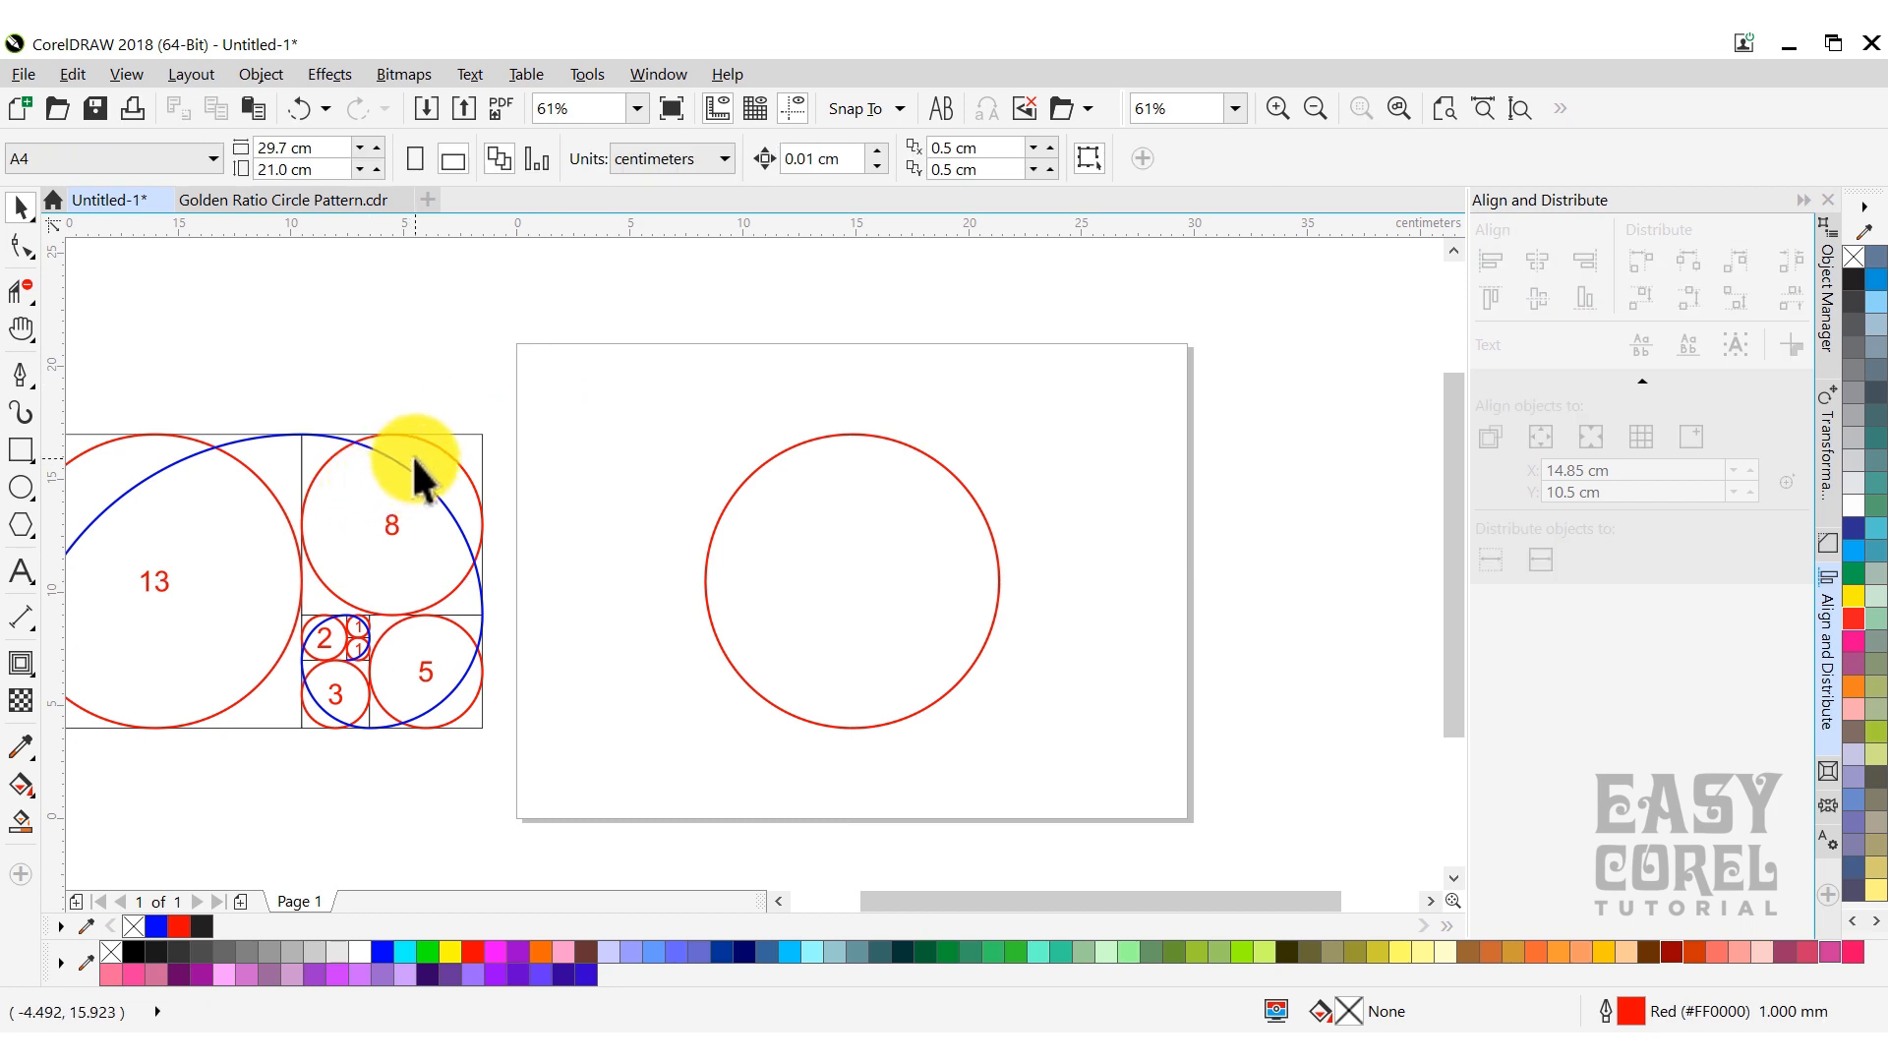
Copy the golden-ratio circle 8 onto the page and centre it inside the large 13 cm circle.
left_click_drag(417, 489, 621, 489)
left_click(1545, 301)
left_click(1547, 269)
left_click(1216, 361)
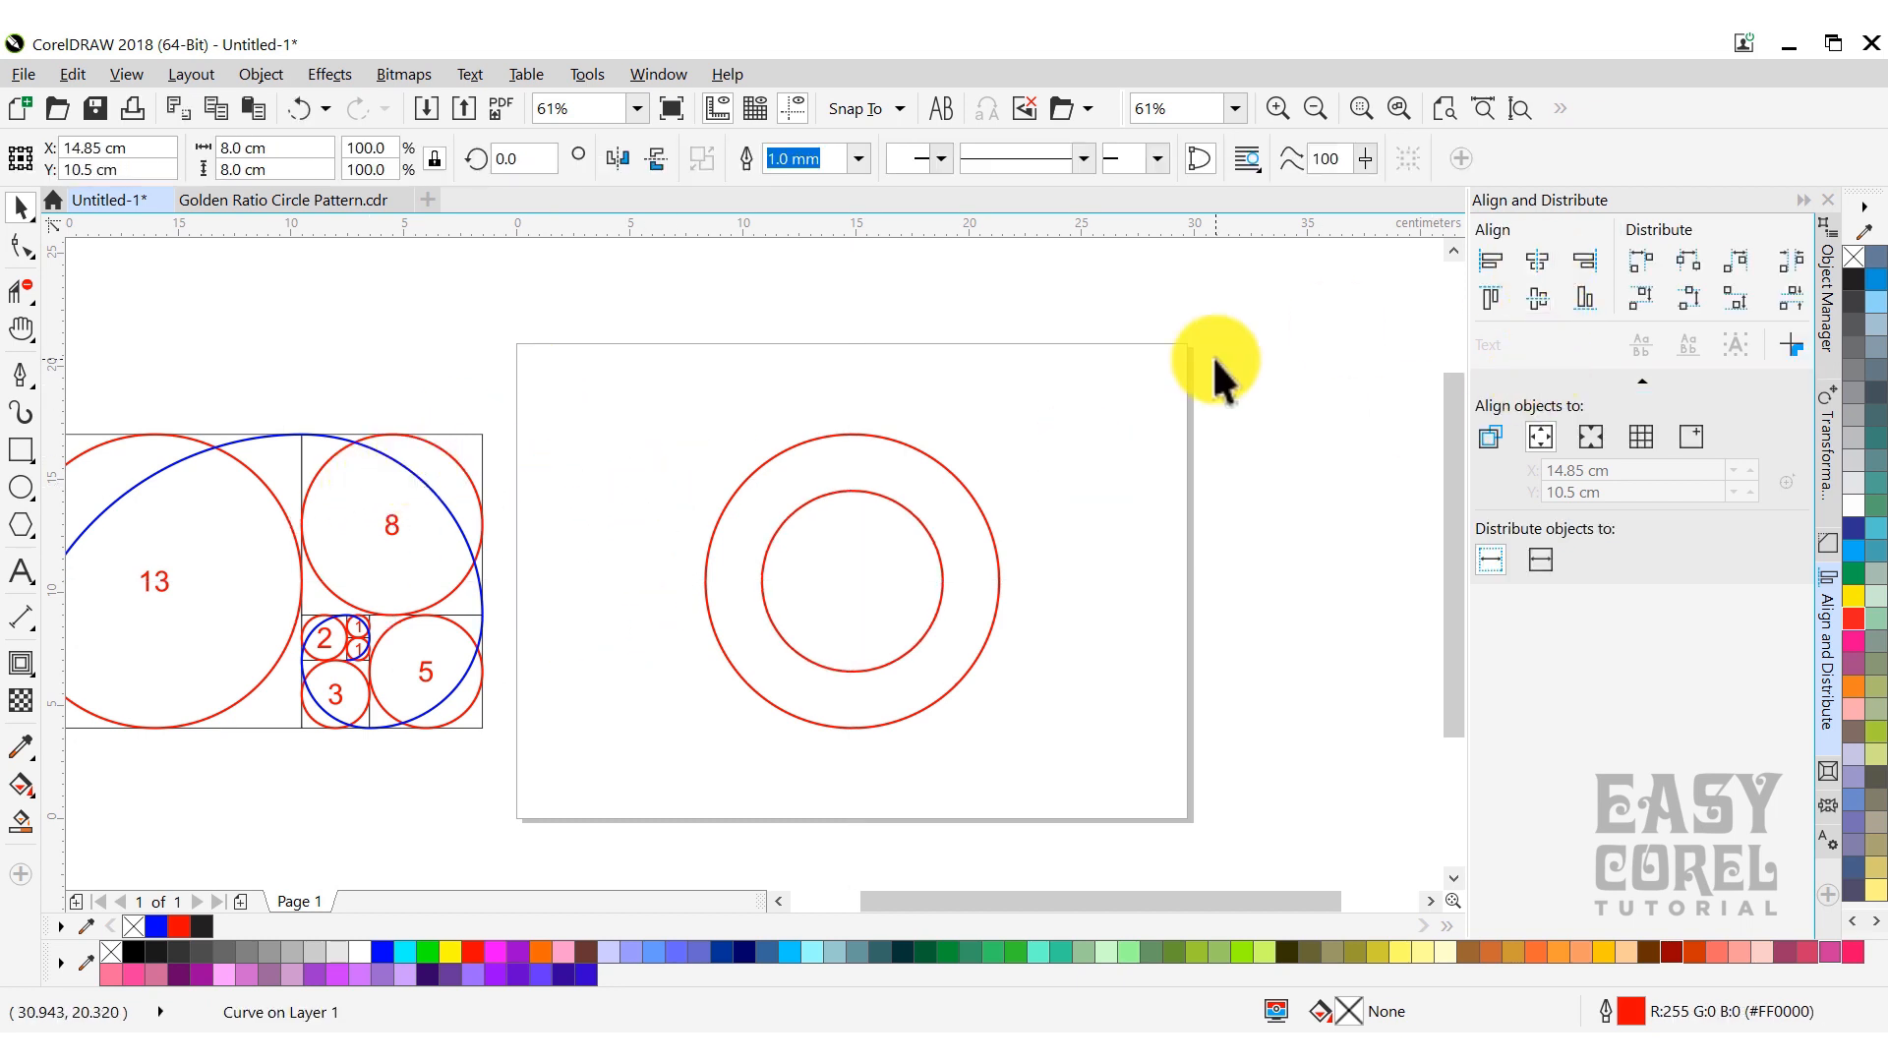
Copy golden-ratio circle 5 onto the page, centre it horizontally, and align its top edge with the 8 cm circle's top.
left_click_drag(422, 640, 786, 633)
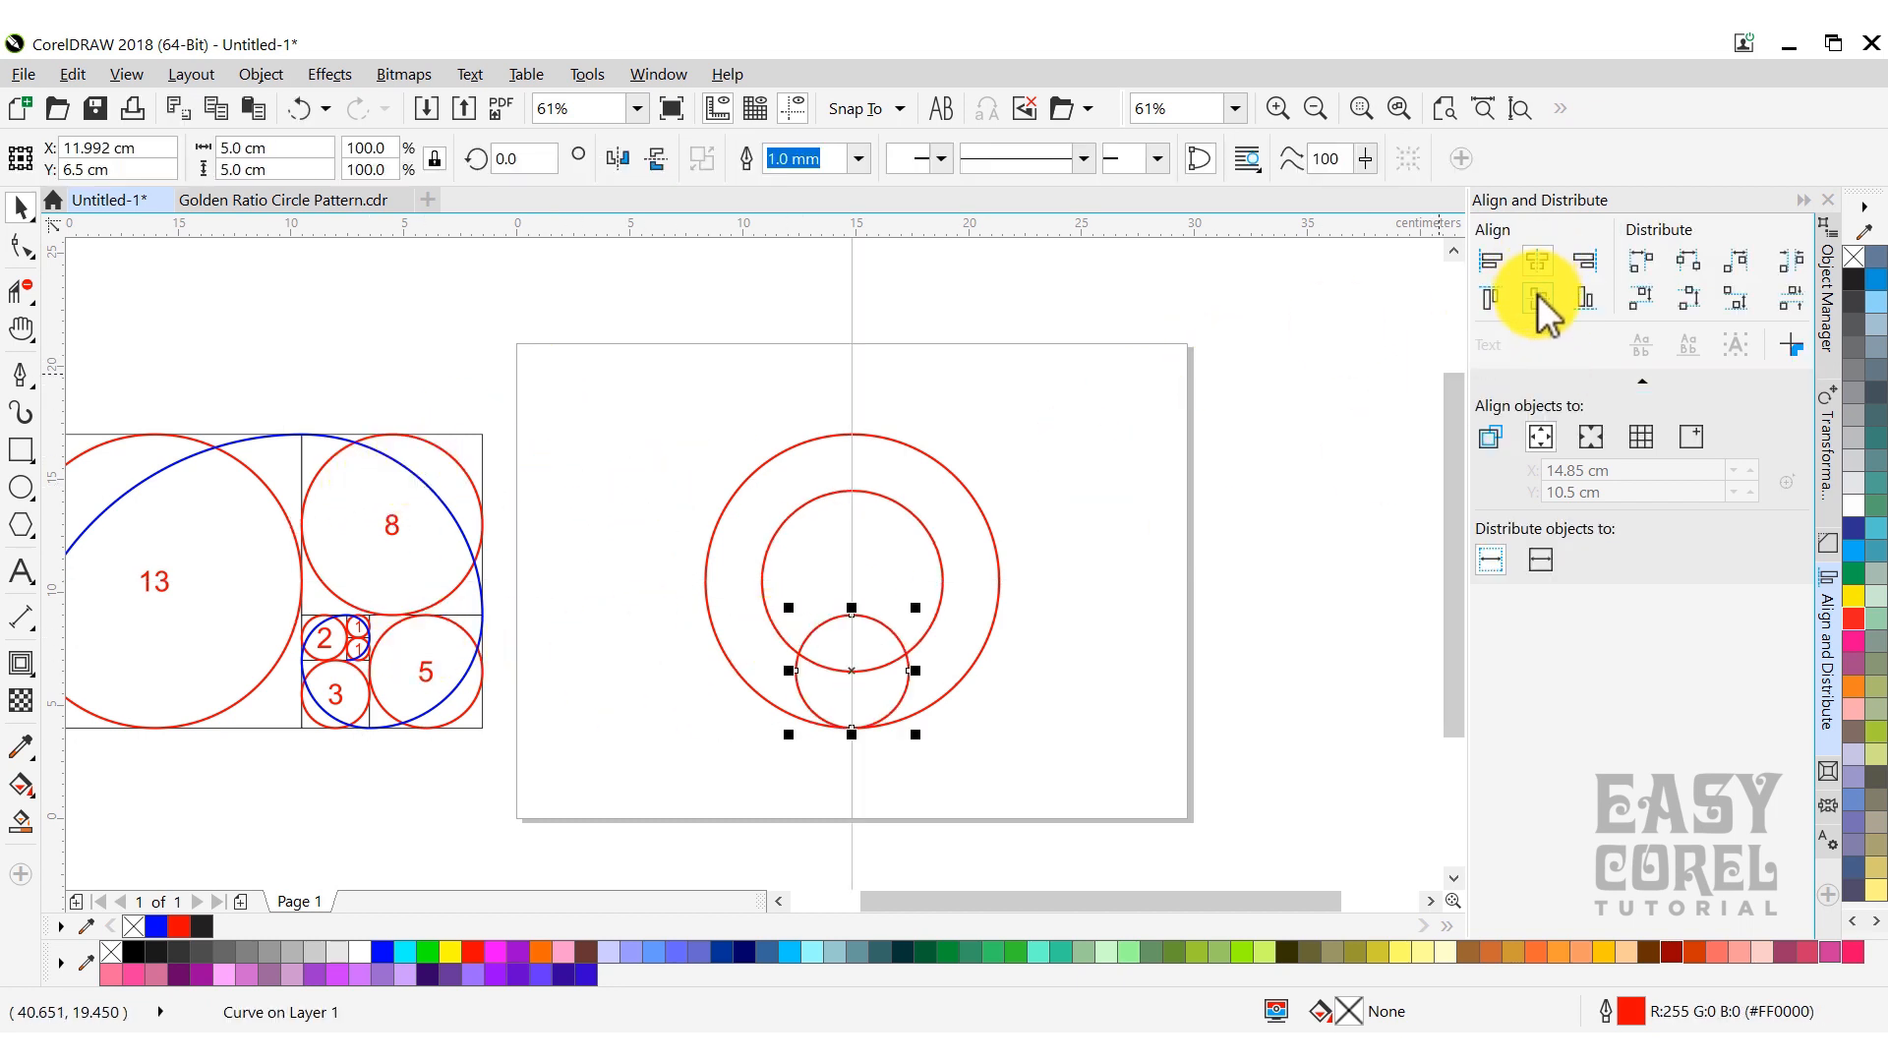
left_click(1540, 297)
left_click(896, 507, "shift")
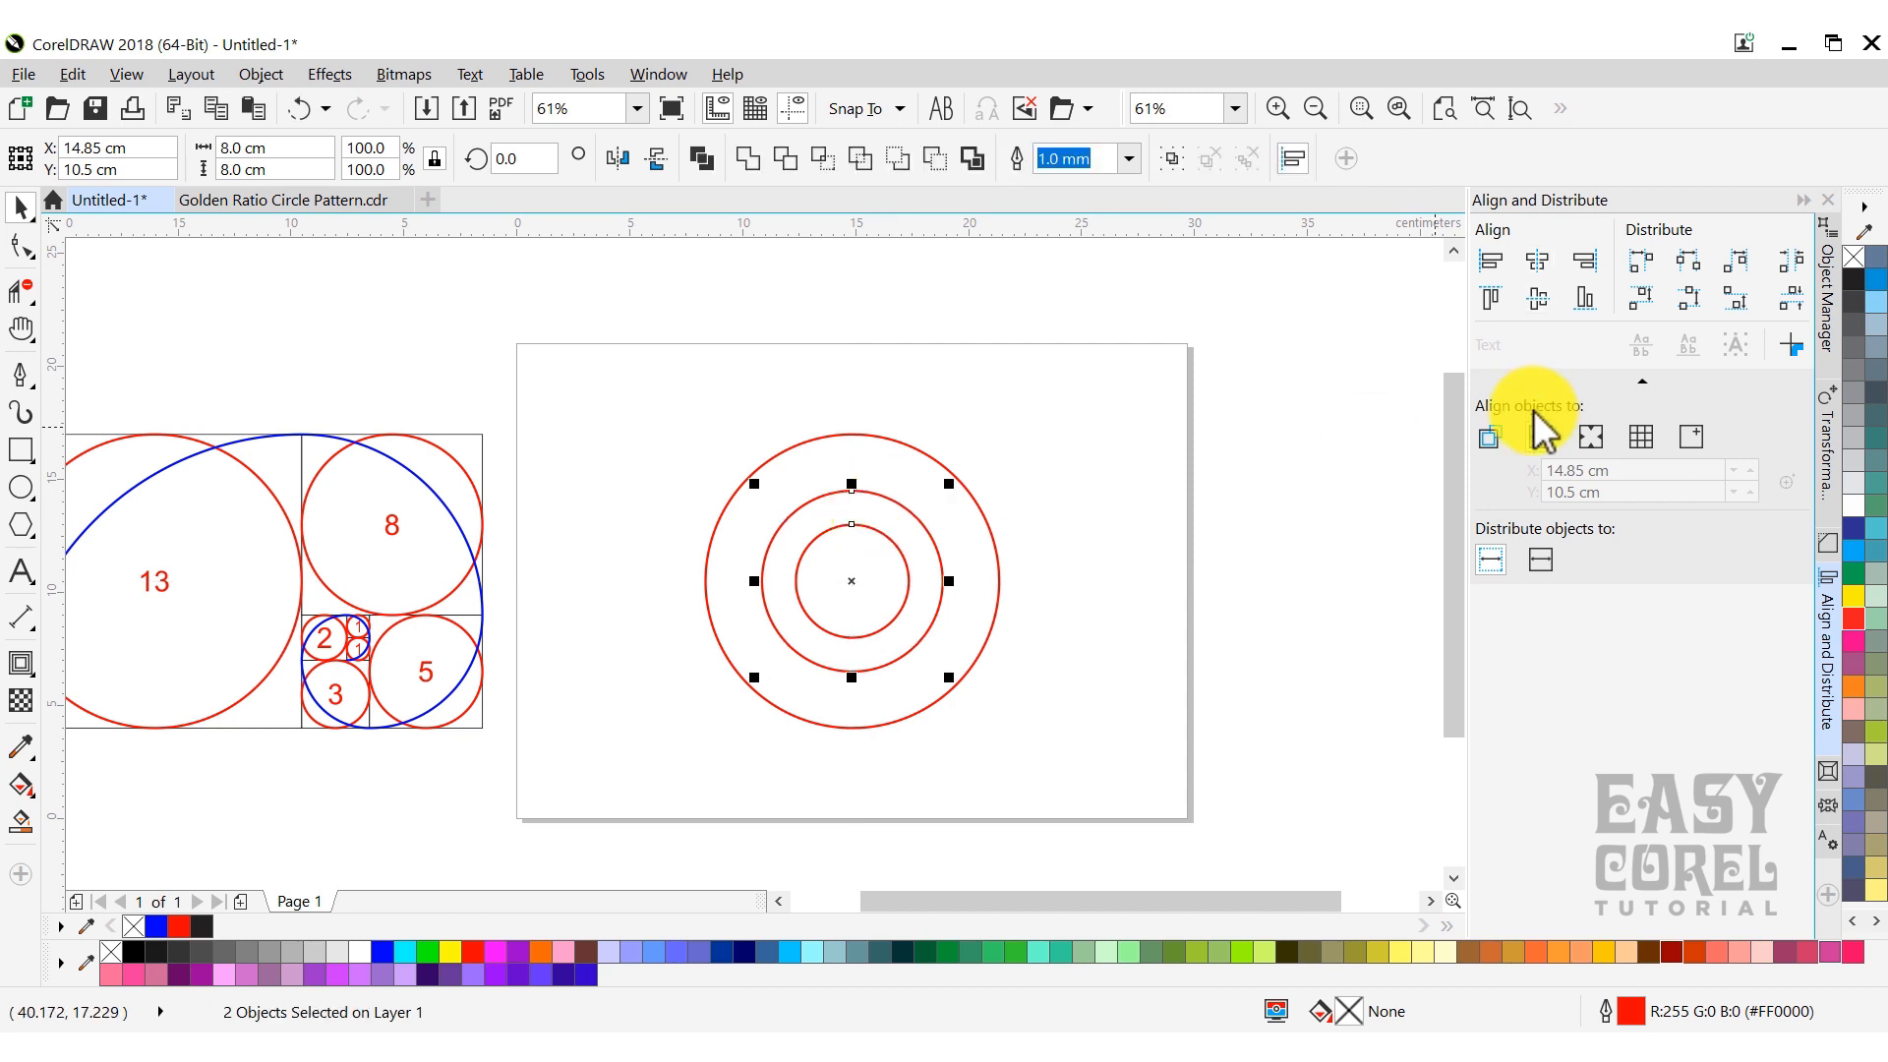
left_click(1501, 299)
left_click(1190, 384)
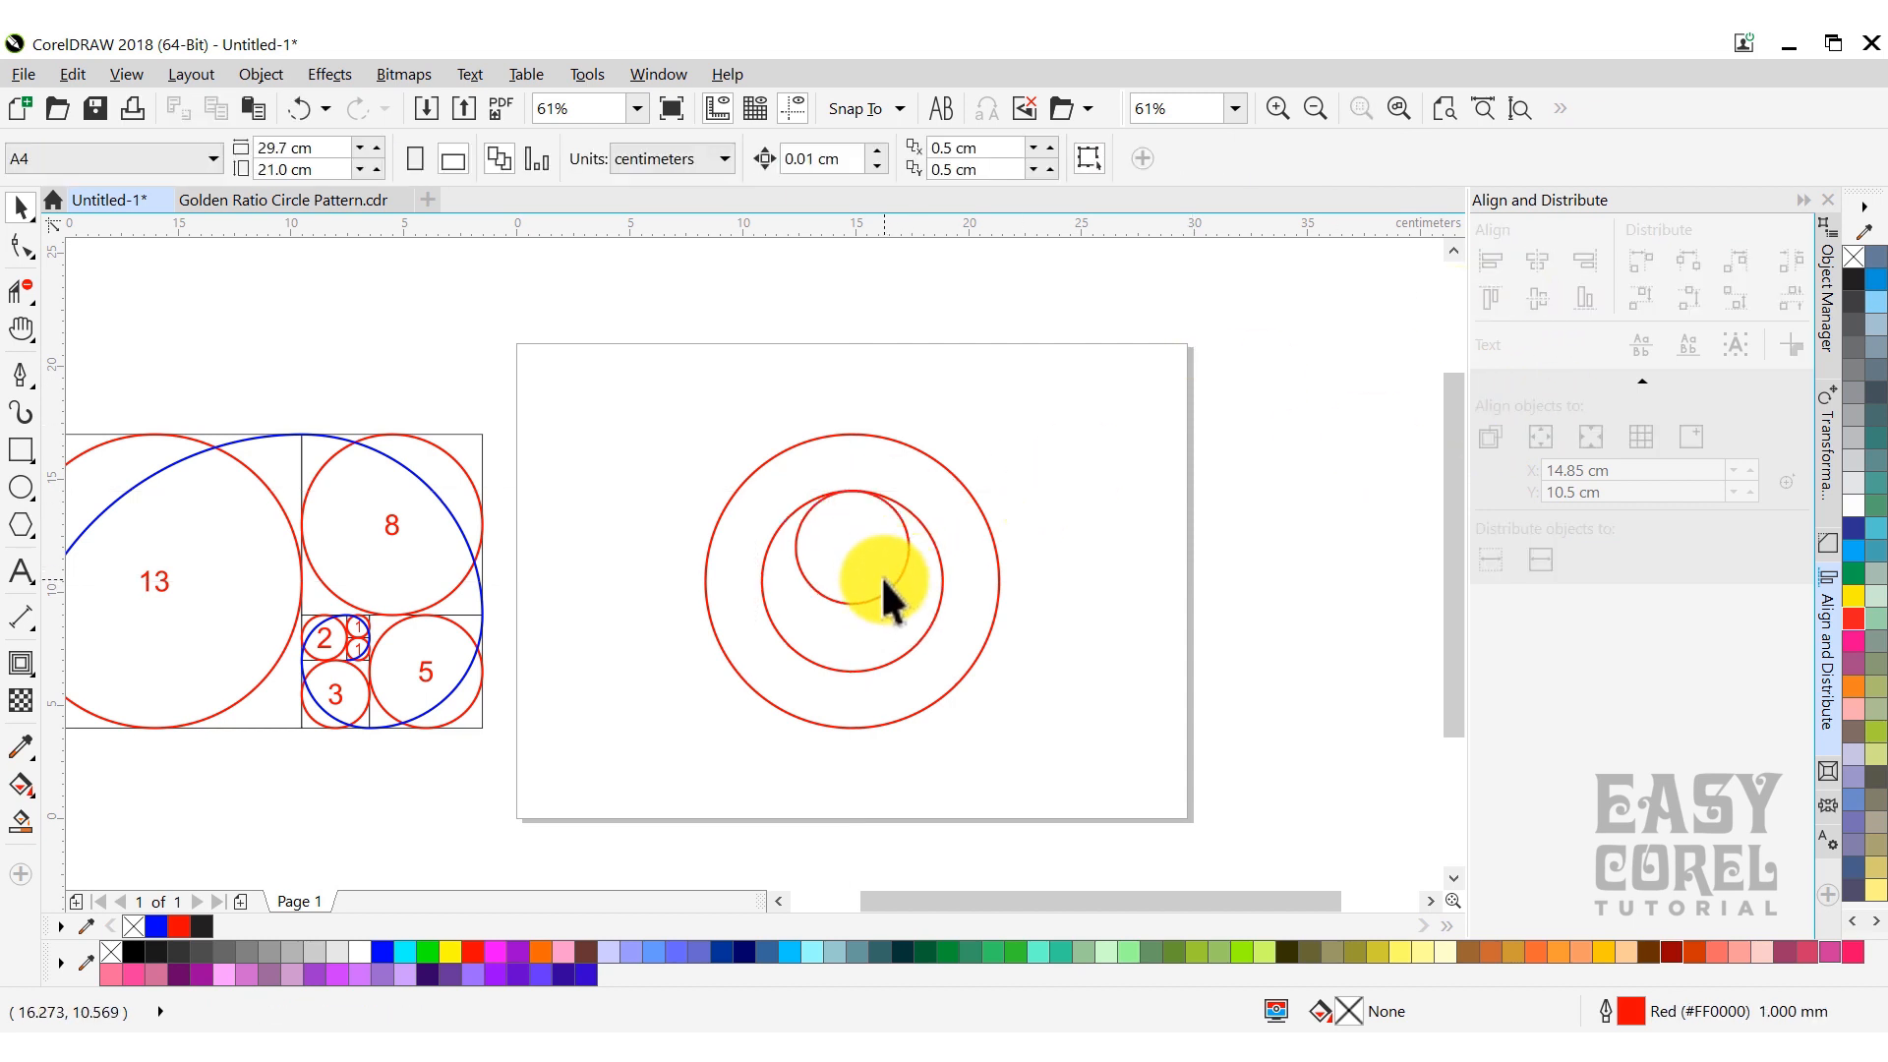
Place a copy of the 8 cm circle to the lower right, tangent to the 5 cm circle.
left_click(799, 597)
left_click_drag(774, 537, 882, 595)
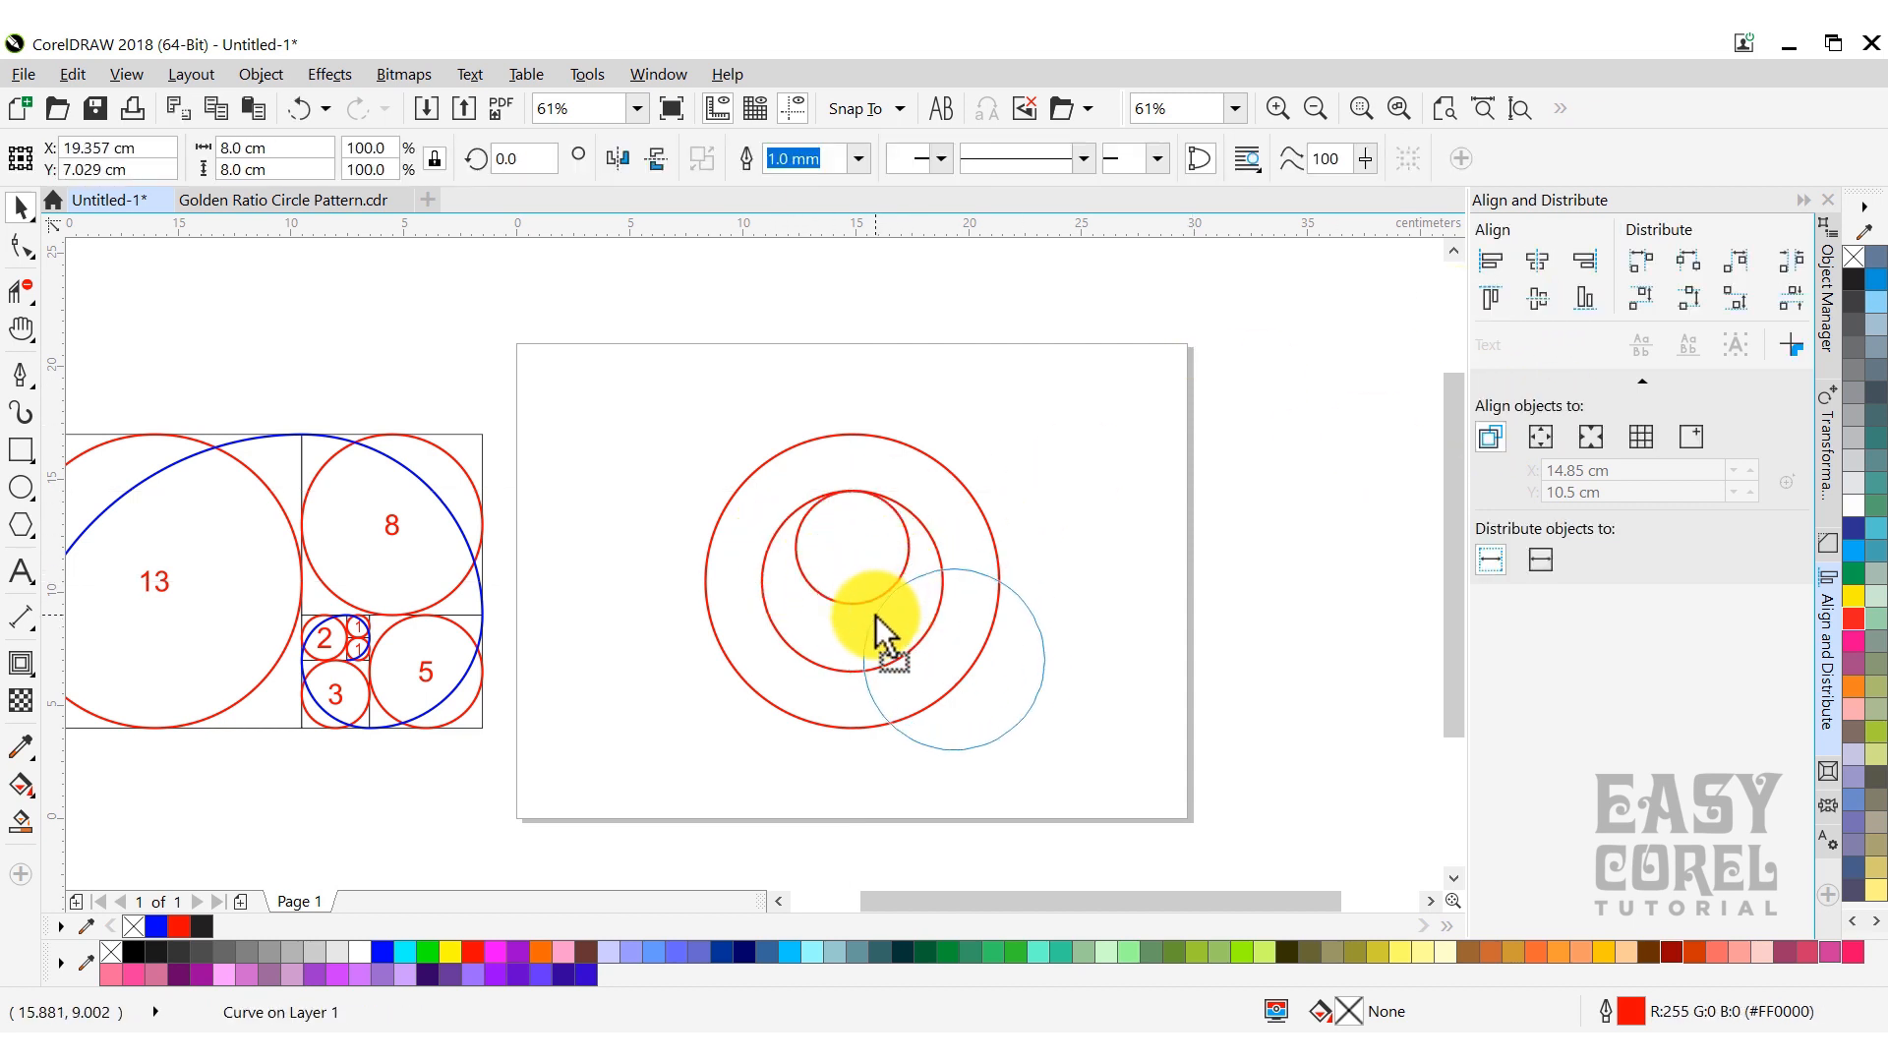
scroll(875, 629, "up", 5)
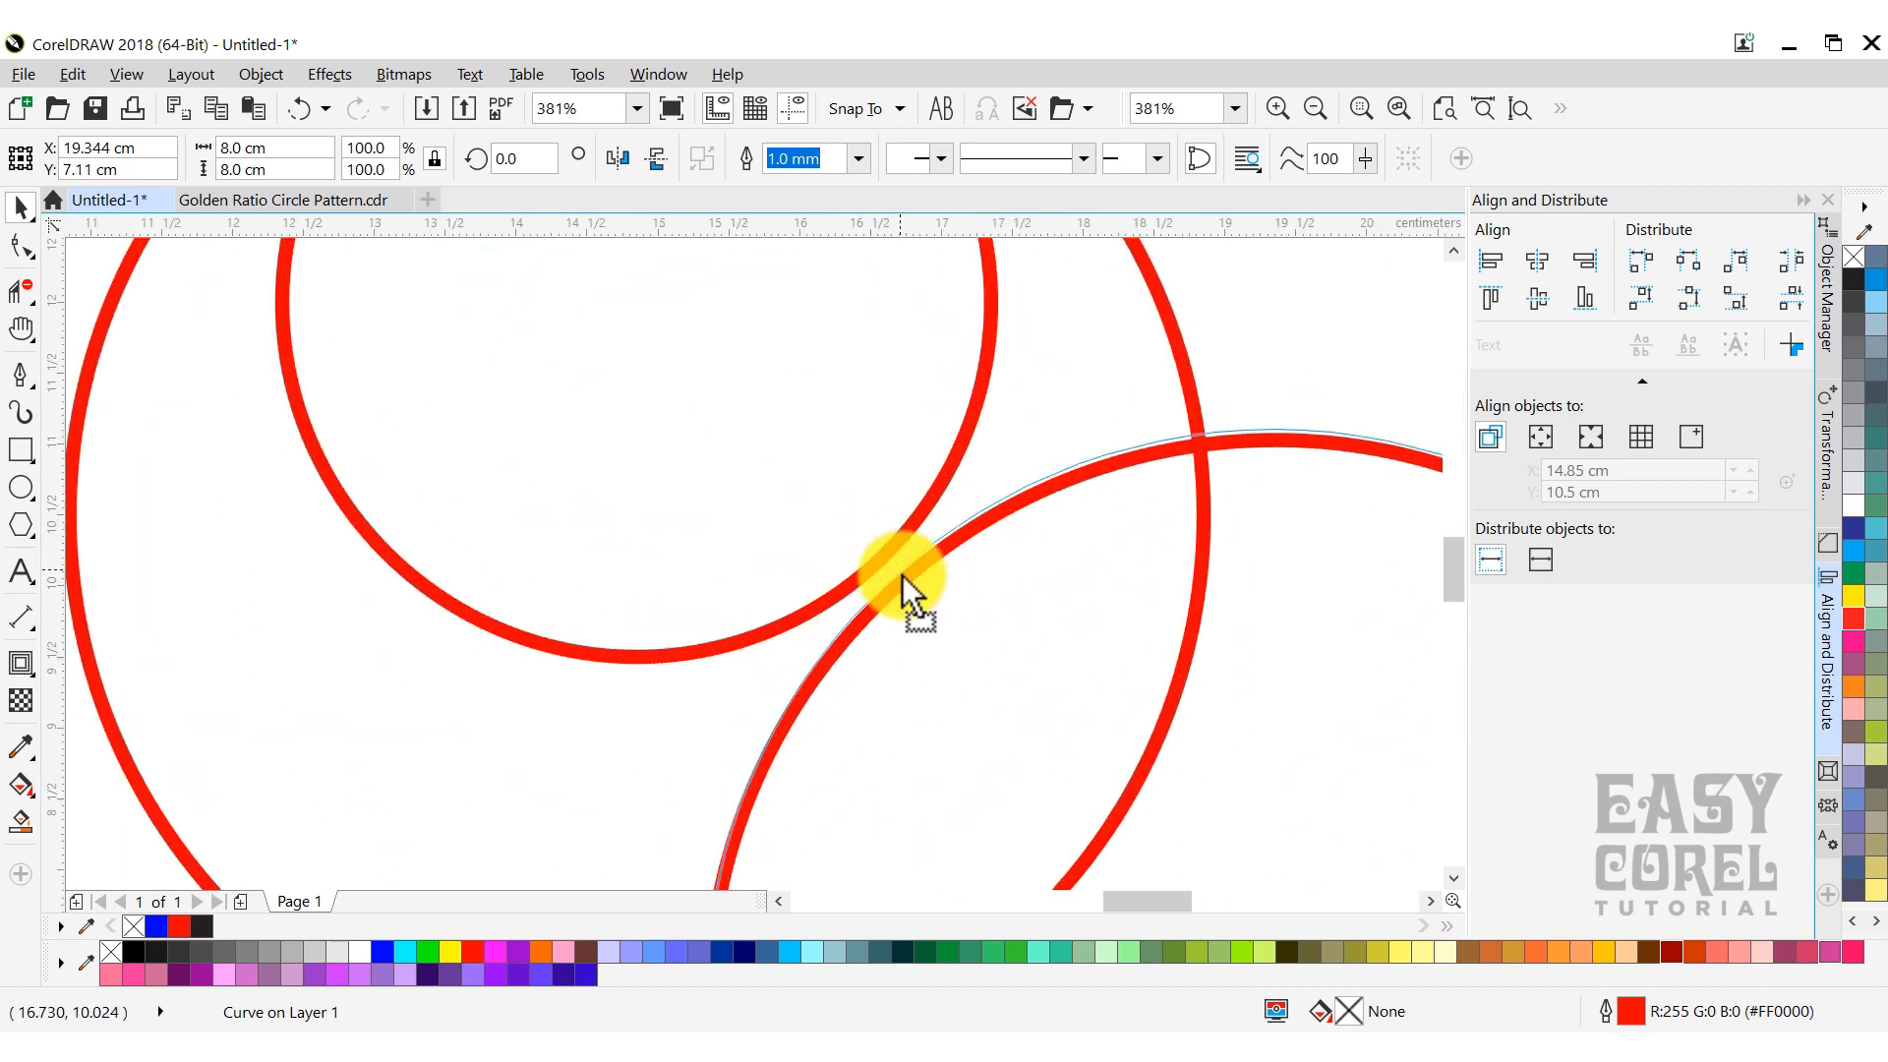
left_click_drag(891, 547, 885, 539)
scroll(885, 540, "down", 5)
Add a matching 8 cm circle to the lower left, mirroring the lower-right one and touching the 5 cm circle.
left_click_drag(1122, 590, 835, 519)
scroll(739, 537, "up", 5)
scroll(830, 514, "up", 2)
scroll(832, 522, "down", 4)
left_click(1156, 467)
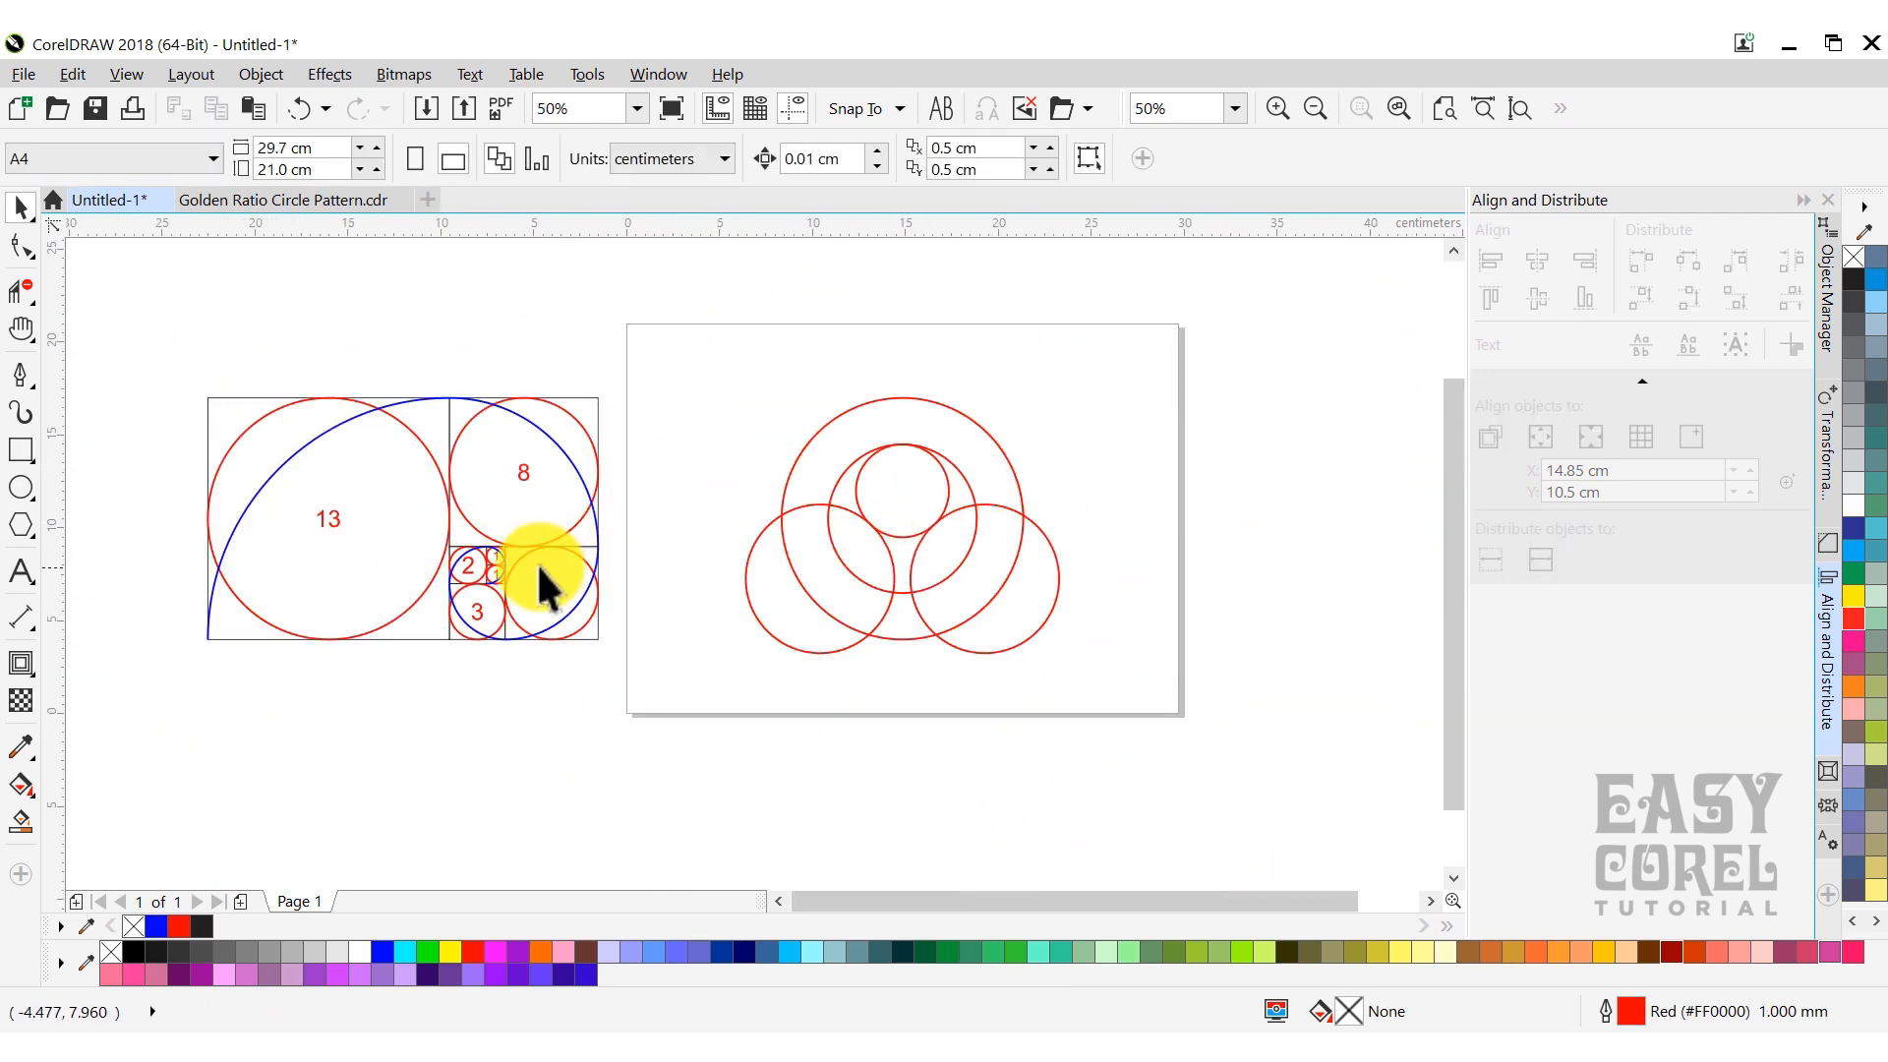
Copy a golden-ratio circle 1 into the gap between the two lower 8 cm circles.
scroll(524, 568, "up", 1)
left_click(468, 548)
scroll(467, 549, "up", 1)
left_click(453, 548)
scroll(453, 548, "down", 1)
left_click_drag(453, 548, 1217, 362)
scroll(1296, 582, "up", 3)
scroll(1225, 442, "down", 1)
scroll(1230, 442, "up", 1)
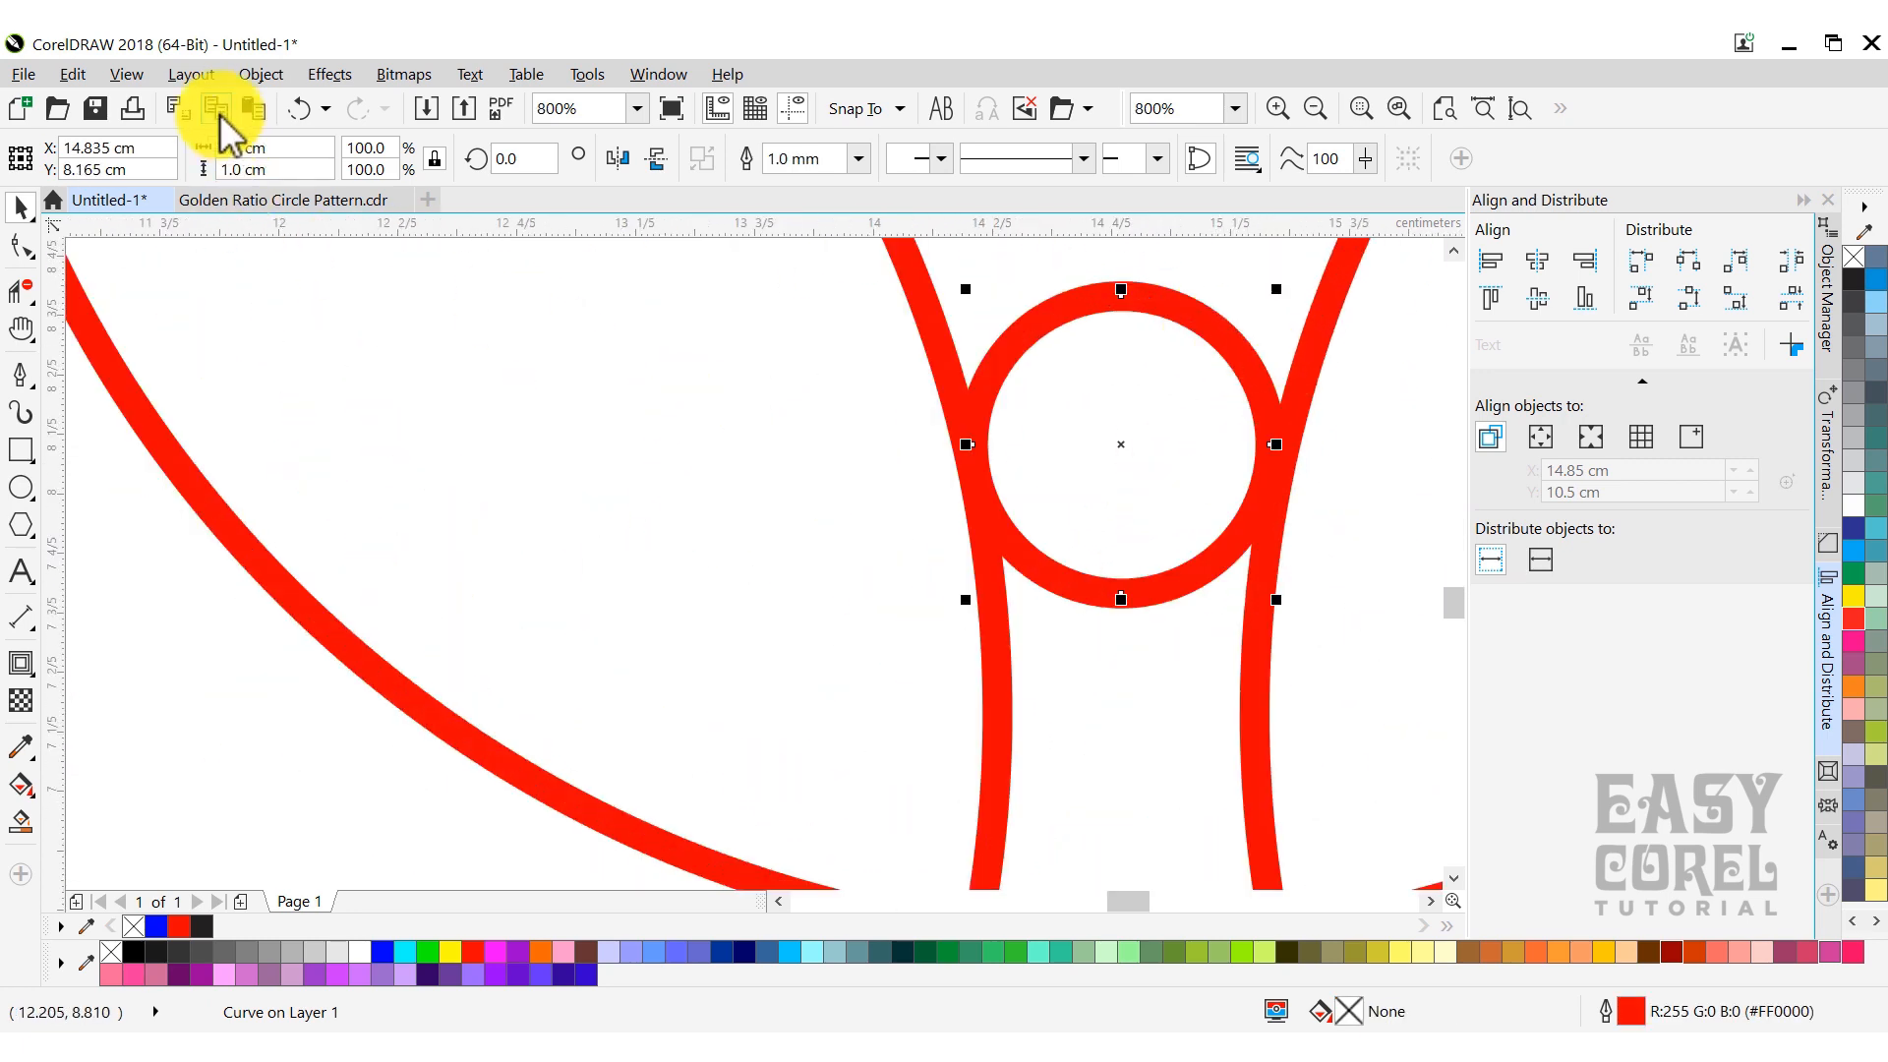
In Wireframe view, lower the 1 cm circle between the side circles and centre it horizontally with the 5 cm circle.
left_click(126, 74)
left_click(236, 136)
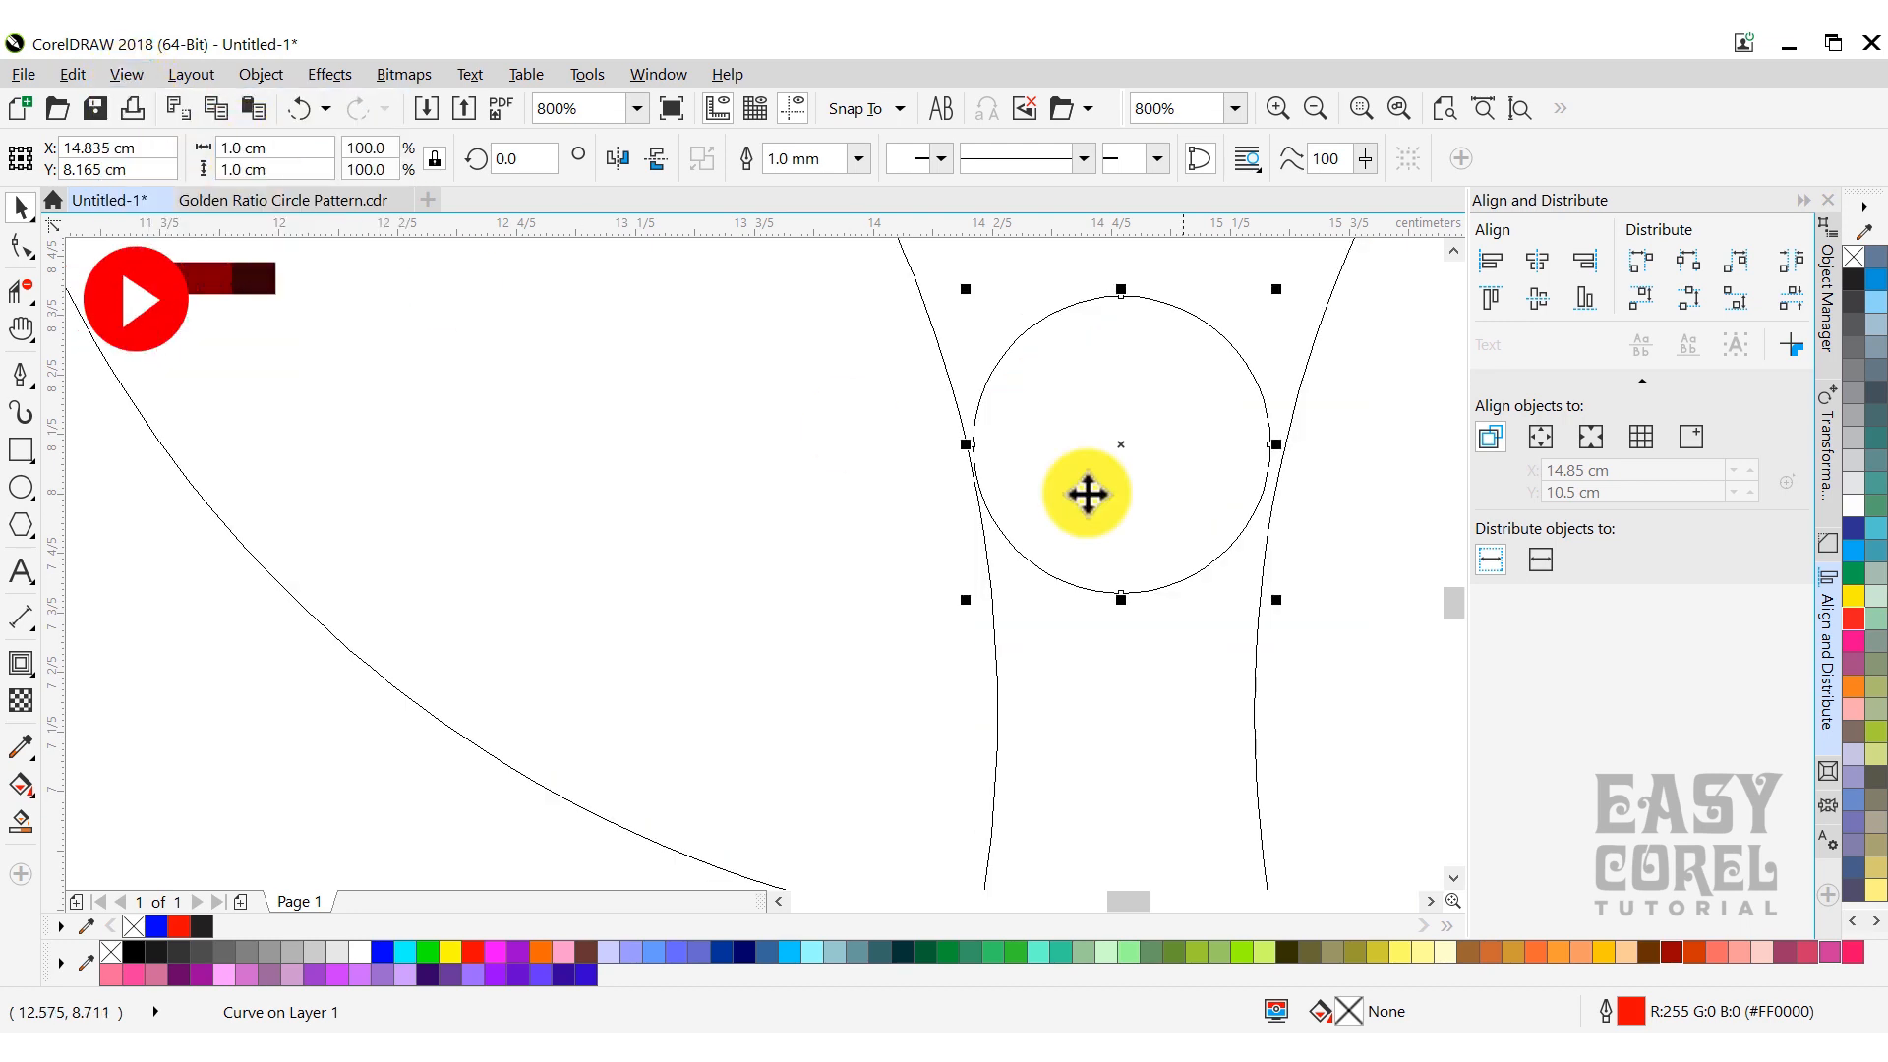
scroll(1241, 468, "up", 1)
left_click_drag(1291, 463, 1289, 588)
scroll(1259, 560, "down", 3)
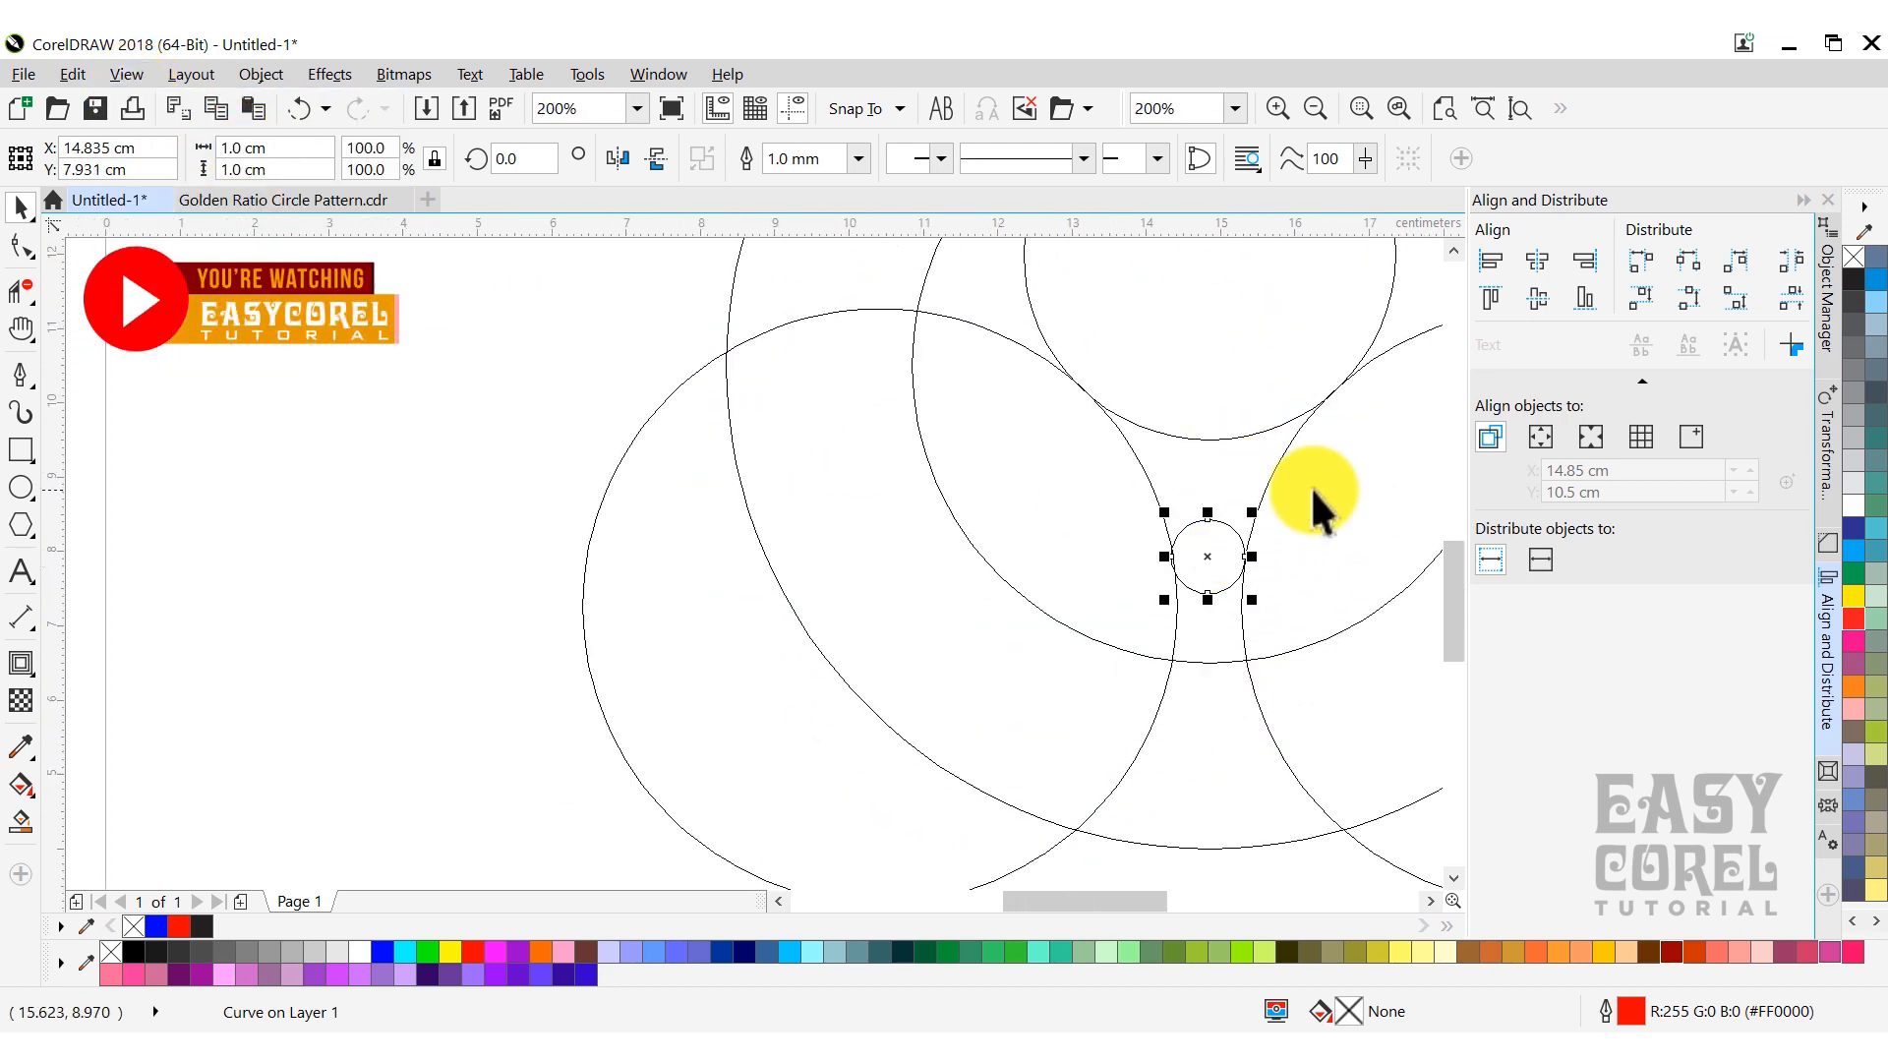
left_click(1391, 306, "shift")
left_click(1538, 262)
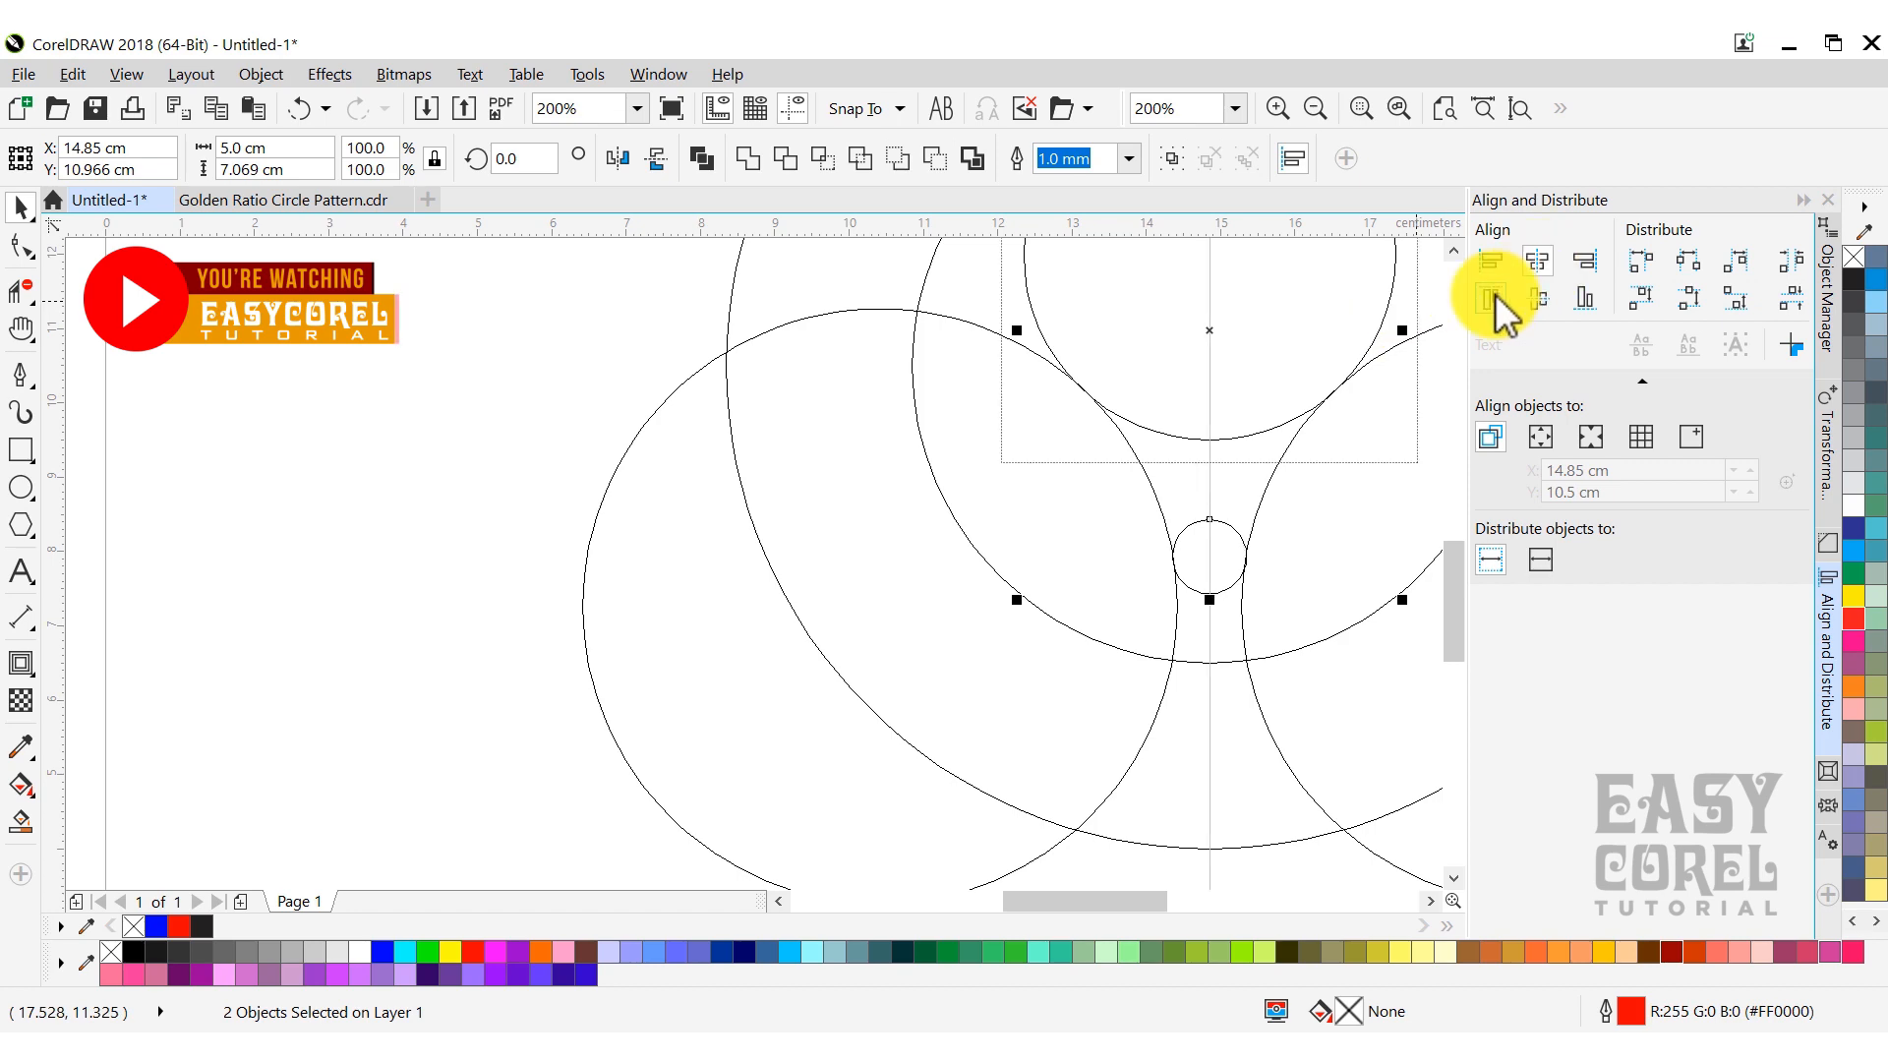
Adjust the 1 cm circle vertically to touch both lower 8 cm circles, and switch back to the coloured view.
scroll(1113, 484, "down", 1)
left_click(733, 363)
scroll(1205, 518, "up", 2)
scroll(1111, 531, "up", 1)
left_click(1046, 413)
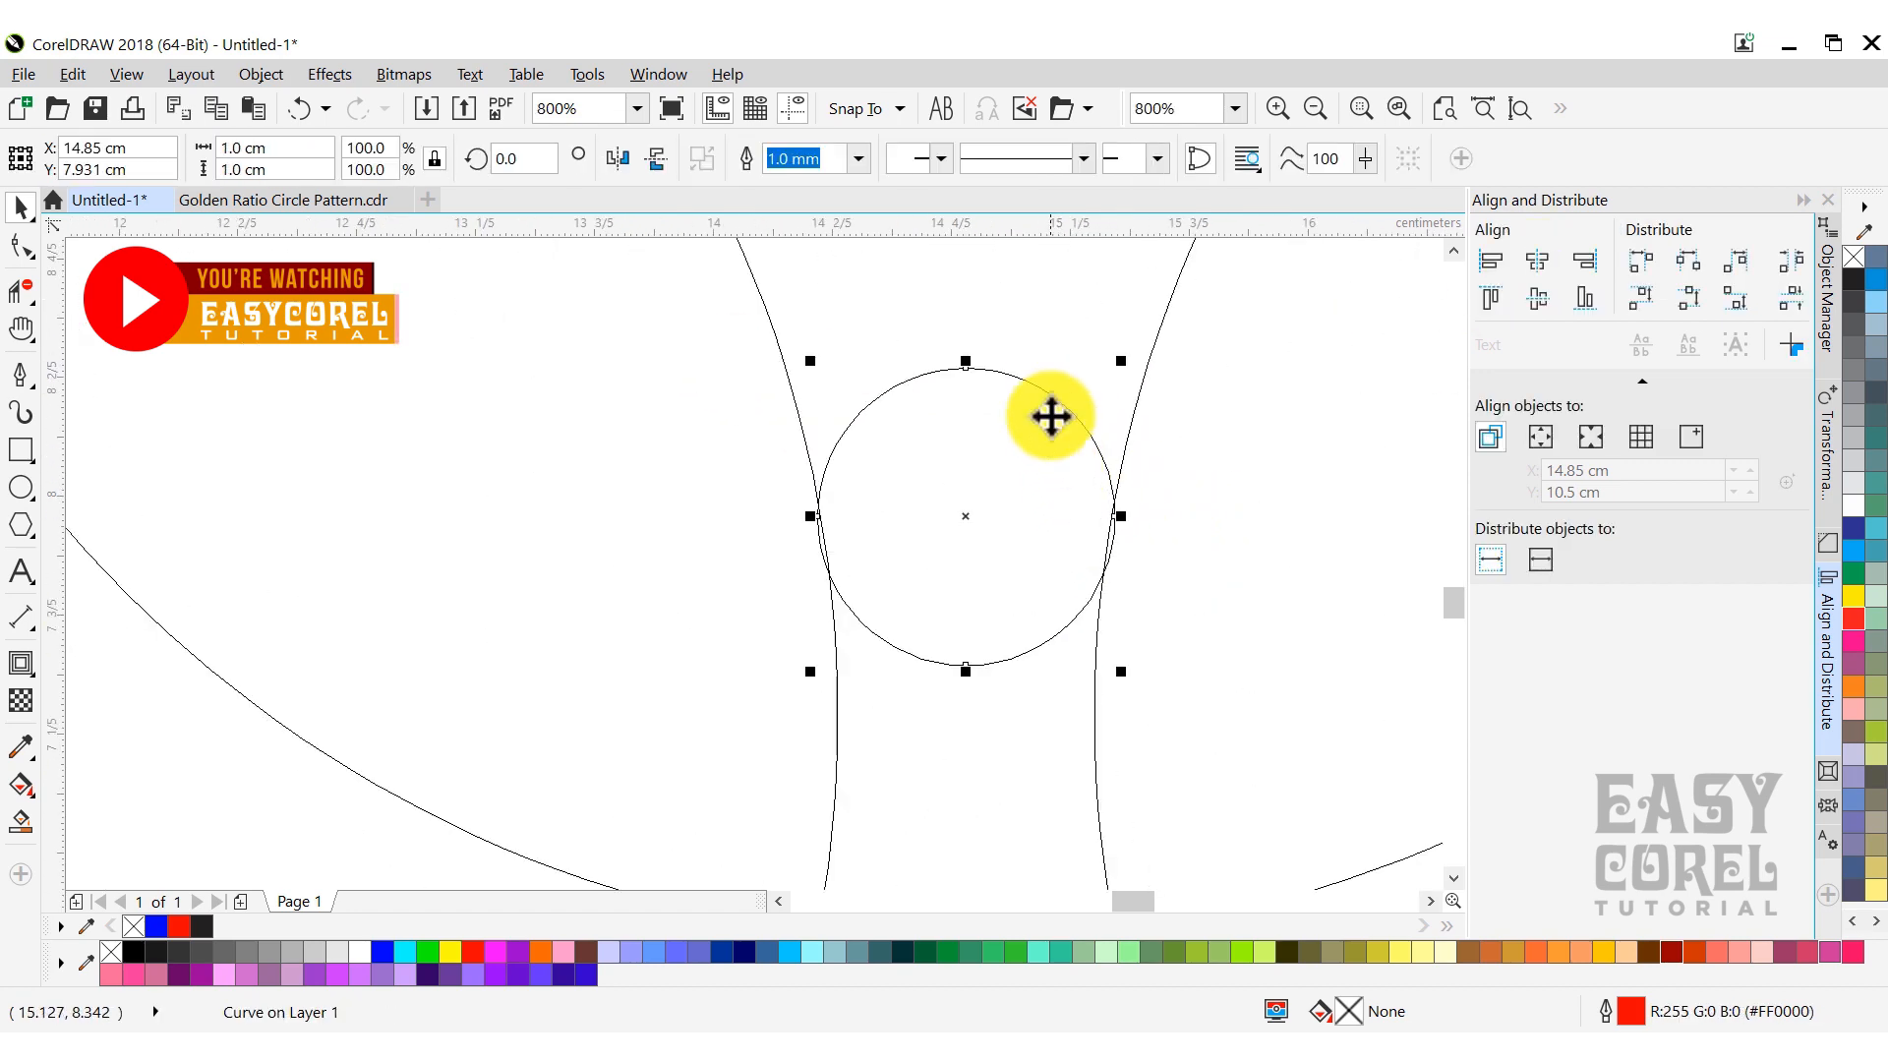
scroll(1062, 422, "down", 1)
mouse_move(1062, 422)
left_mouse_down()
mouse_move(1048, 433)
mouse_move(1053, 392)
left_mouse_up()
scroll(1082, 438, "up", 2)
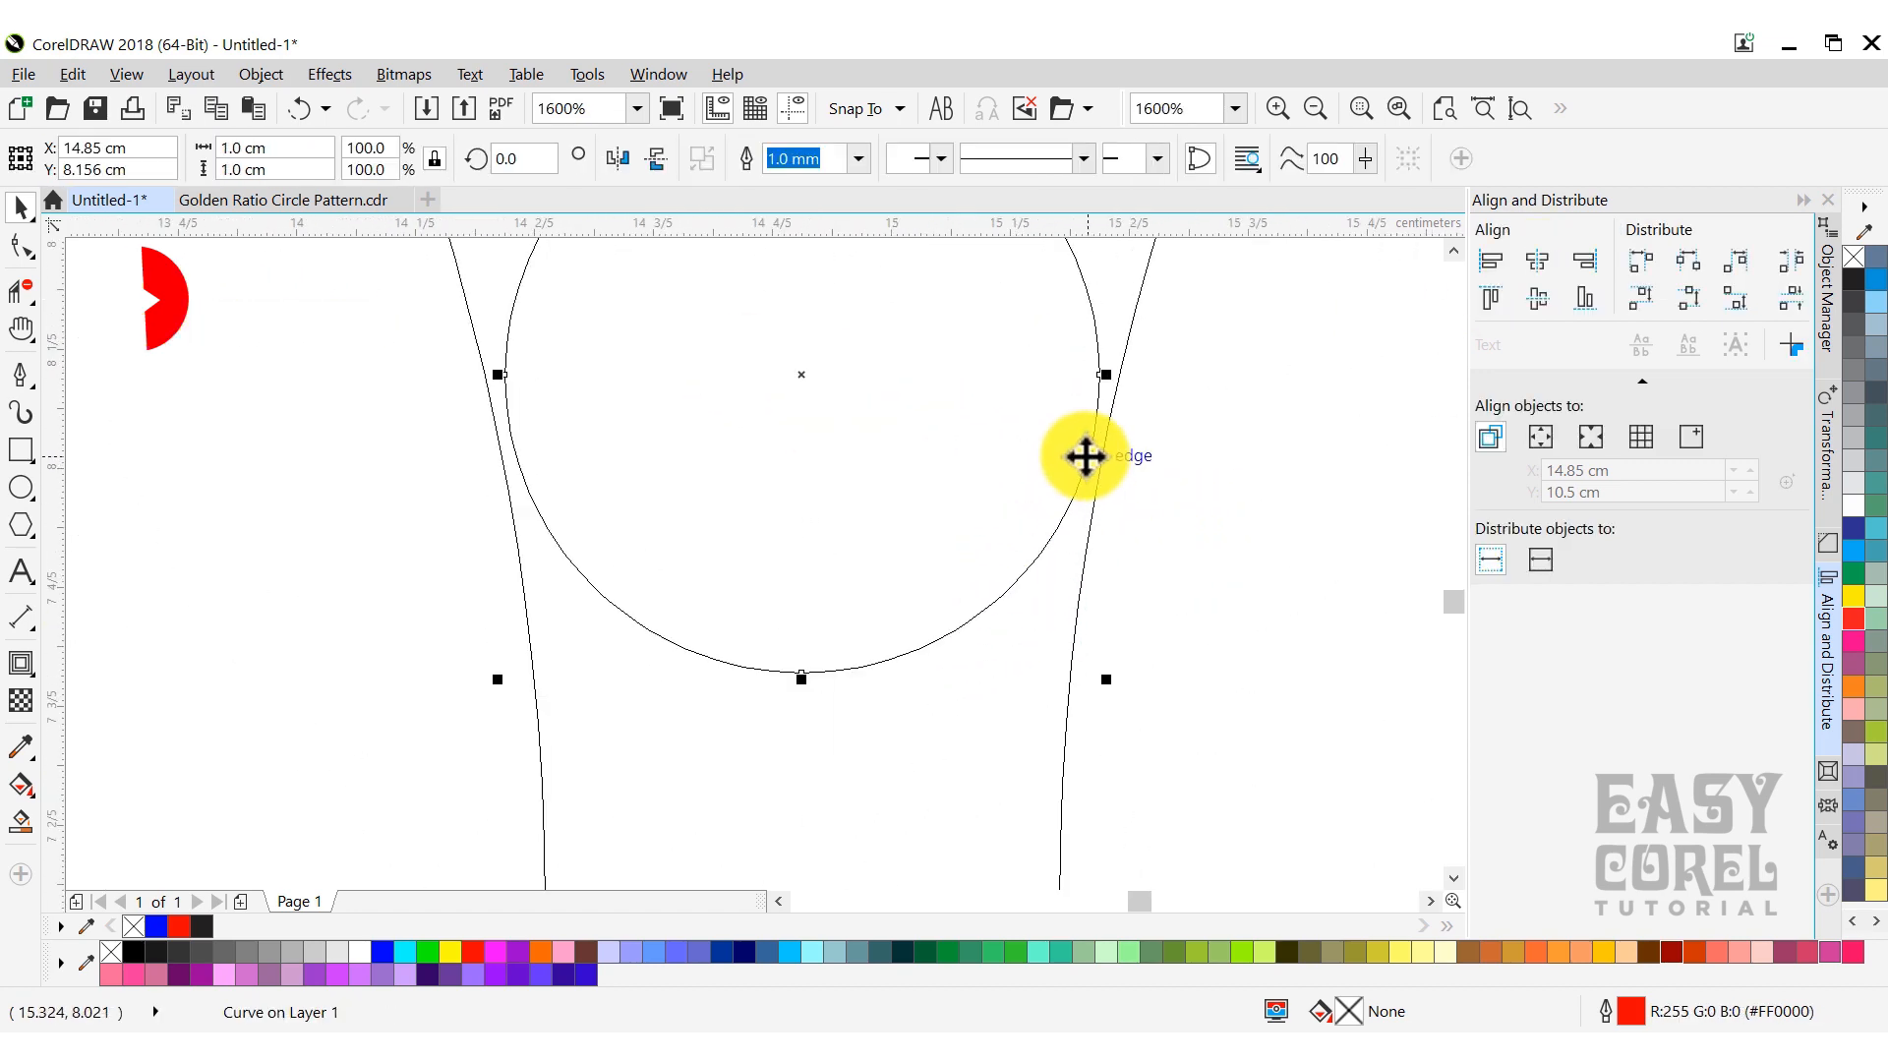
left_click_drag(1095, 506, 1092, 502)
scroll(1074, 500, "down", 4)
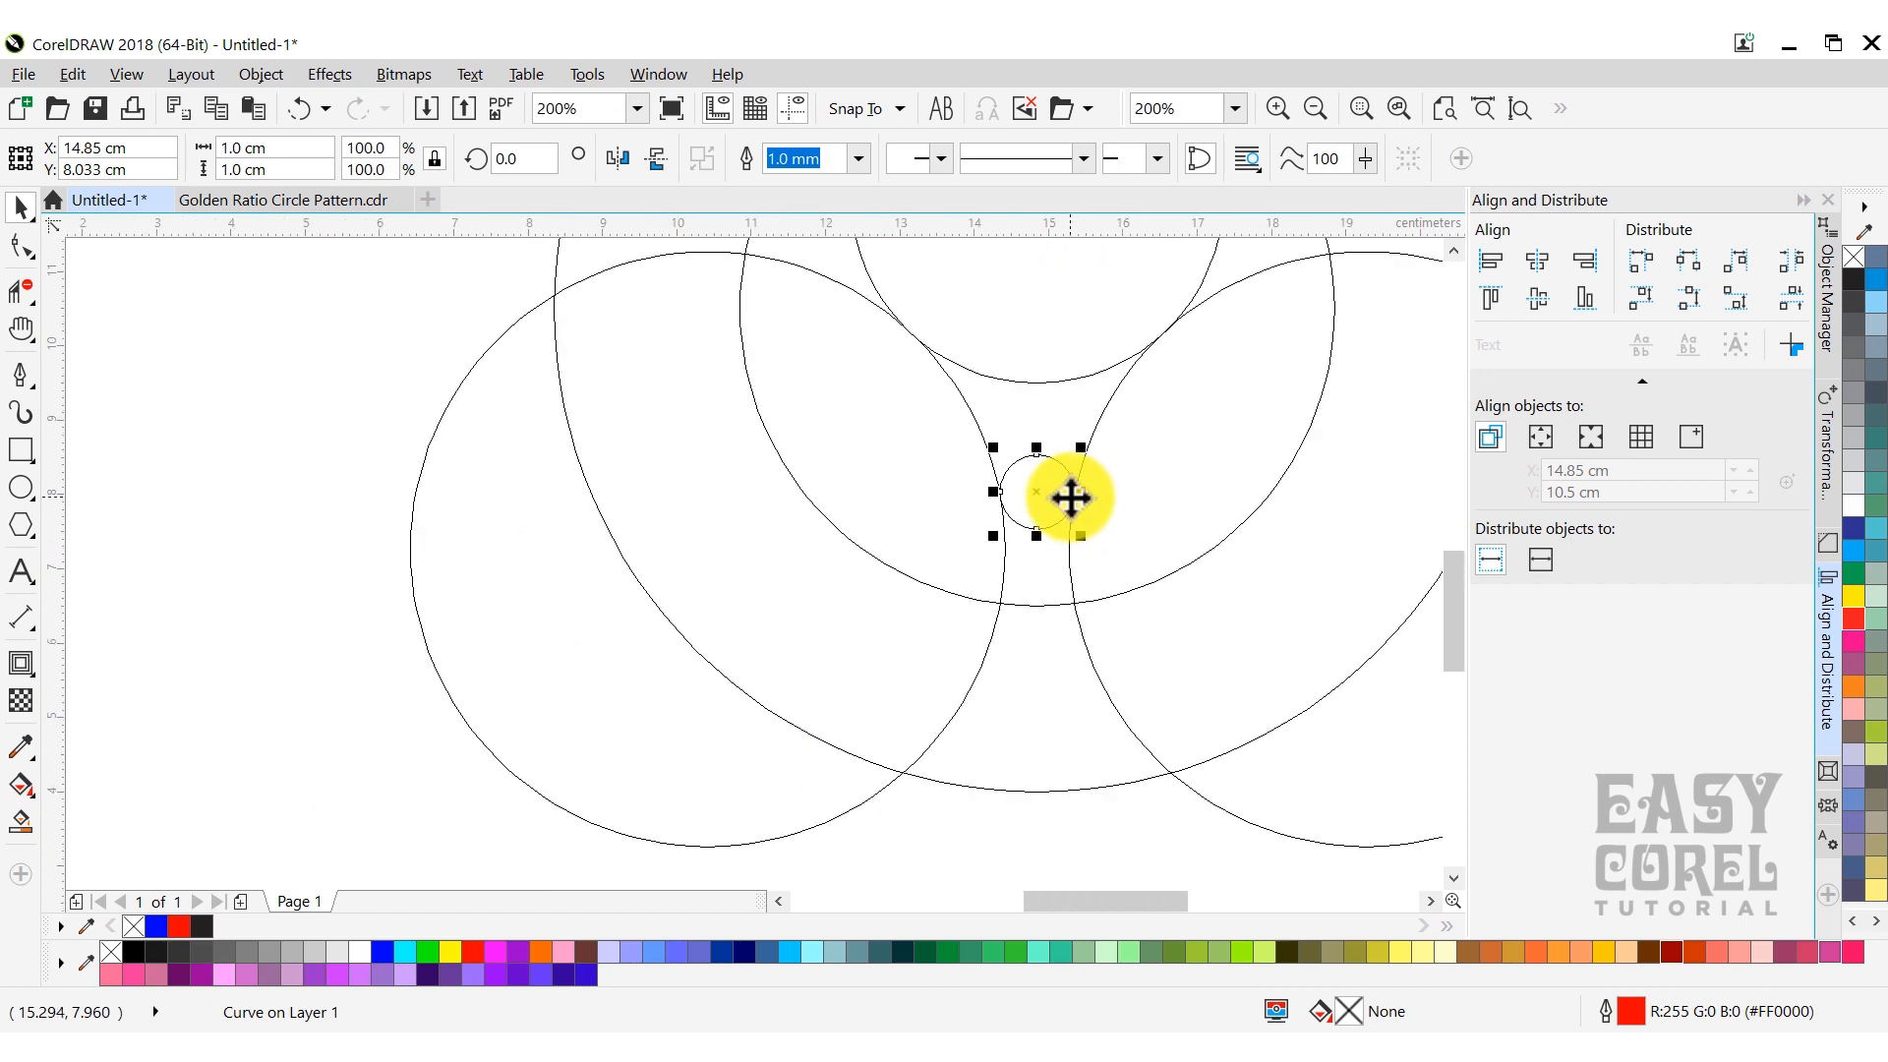
left_click(145, 75)
left_click(207, 192)
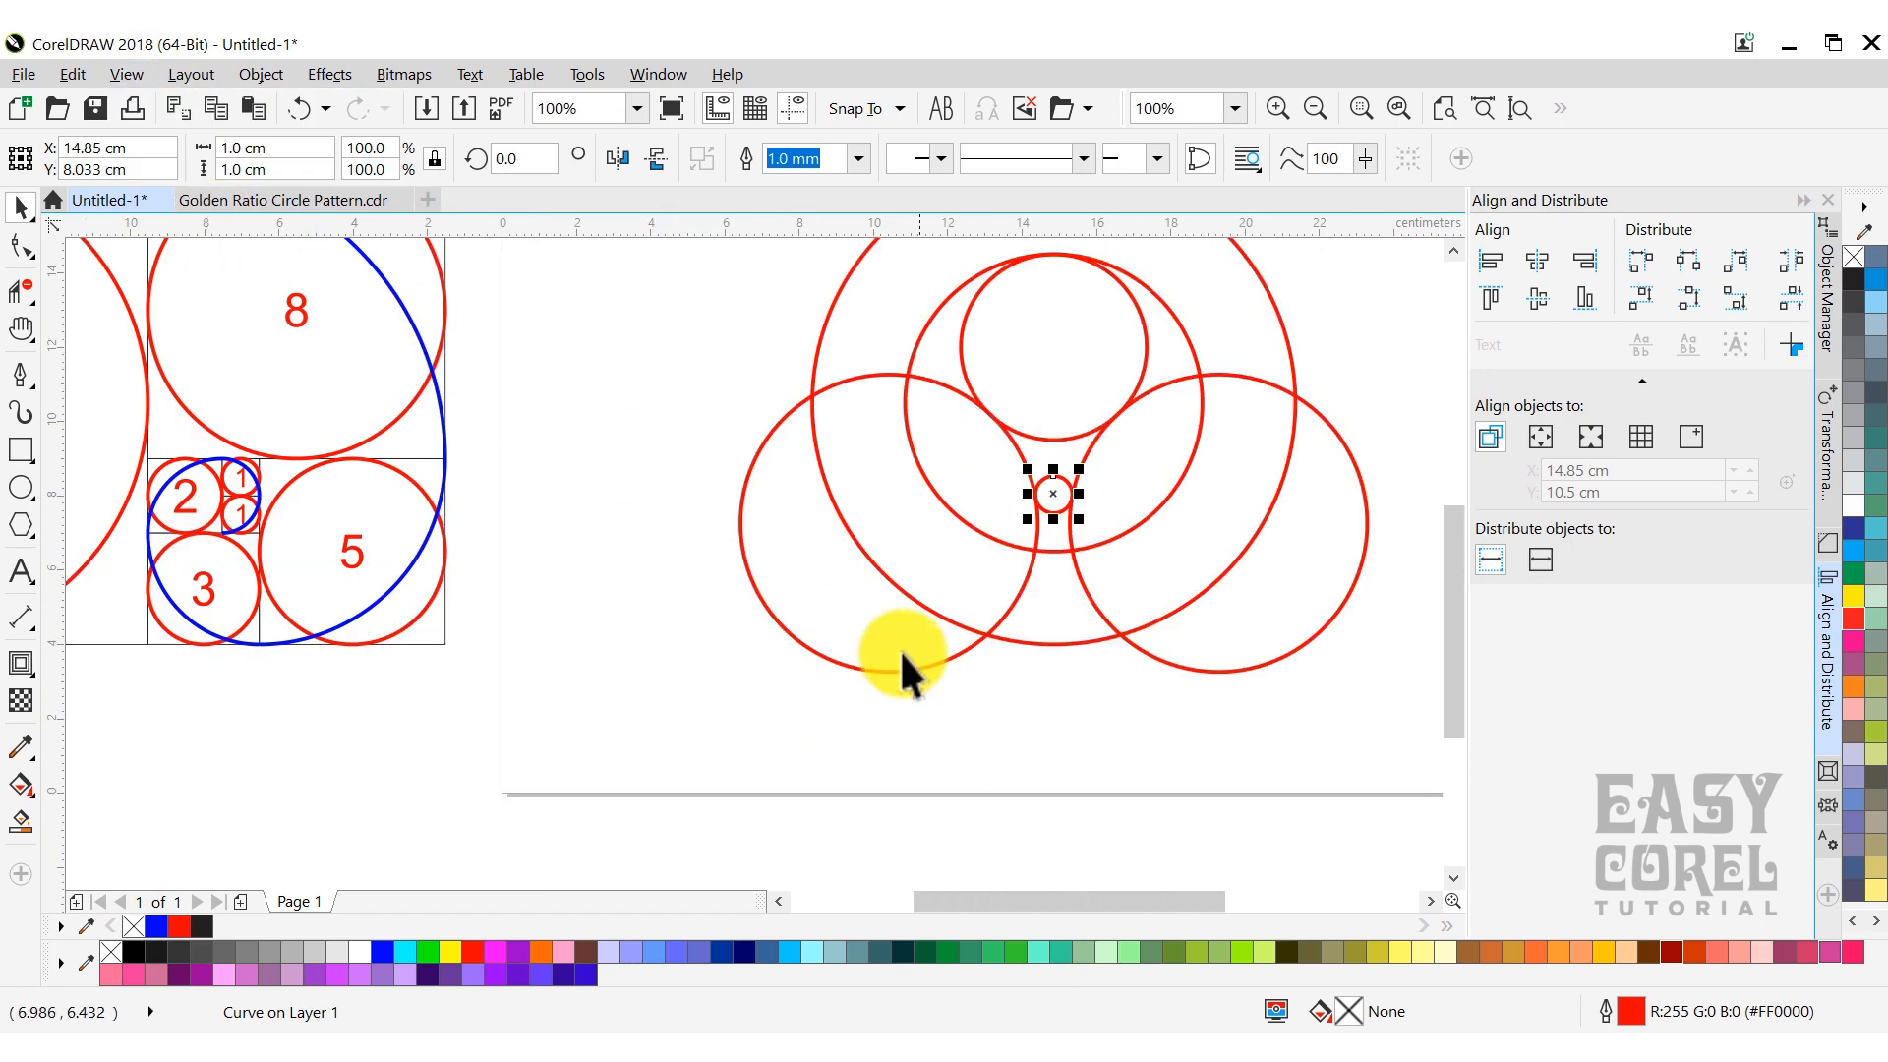
Place another copy of circle 1 below the construction and set its diameter to 1.0 cm/3.14.
left_click(752, 594)
left_click(230, 482)
left_click_drag(226, 480, 997, 688)
scroll(1067, 698, "up", 1)
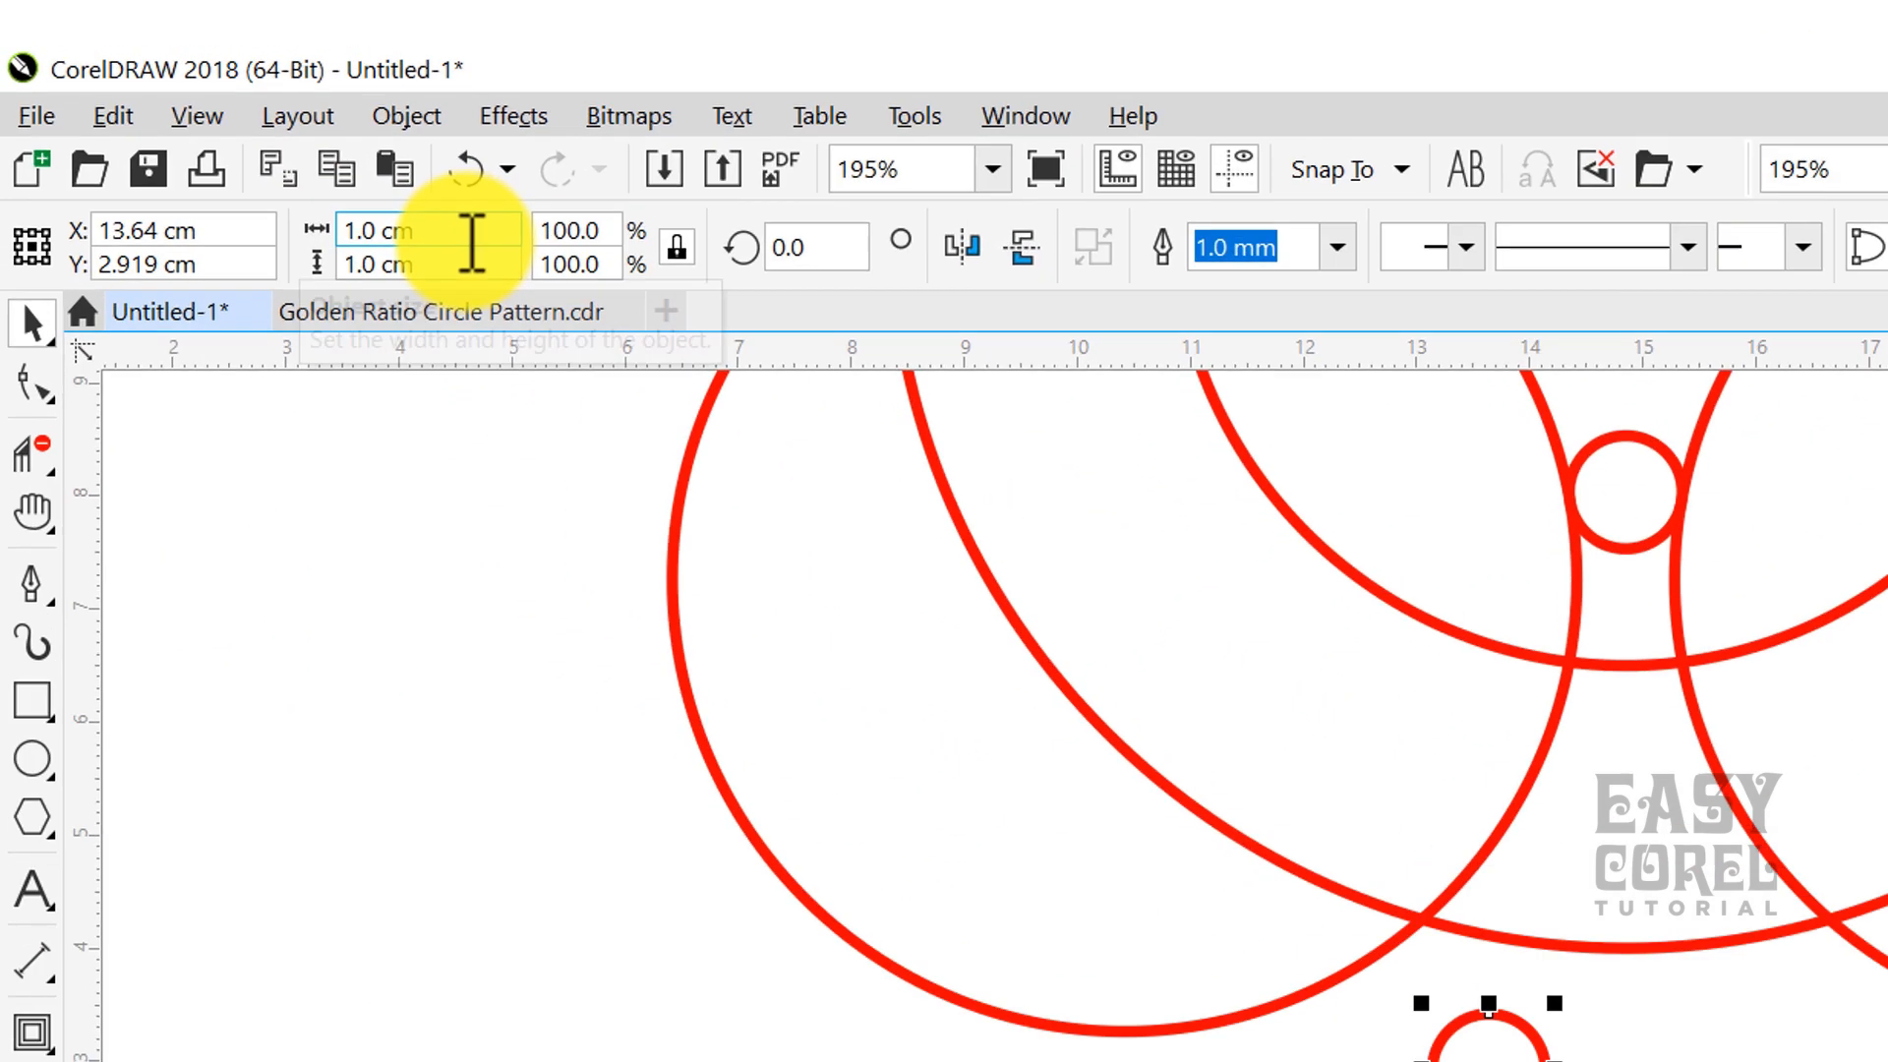
left_click(301, 152)
type("/3.14")
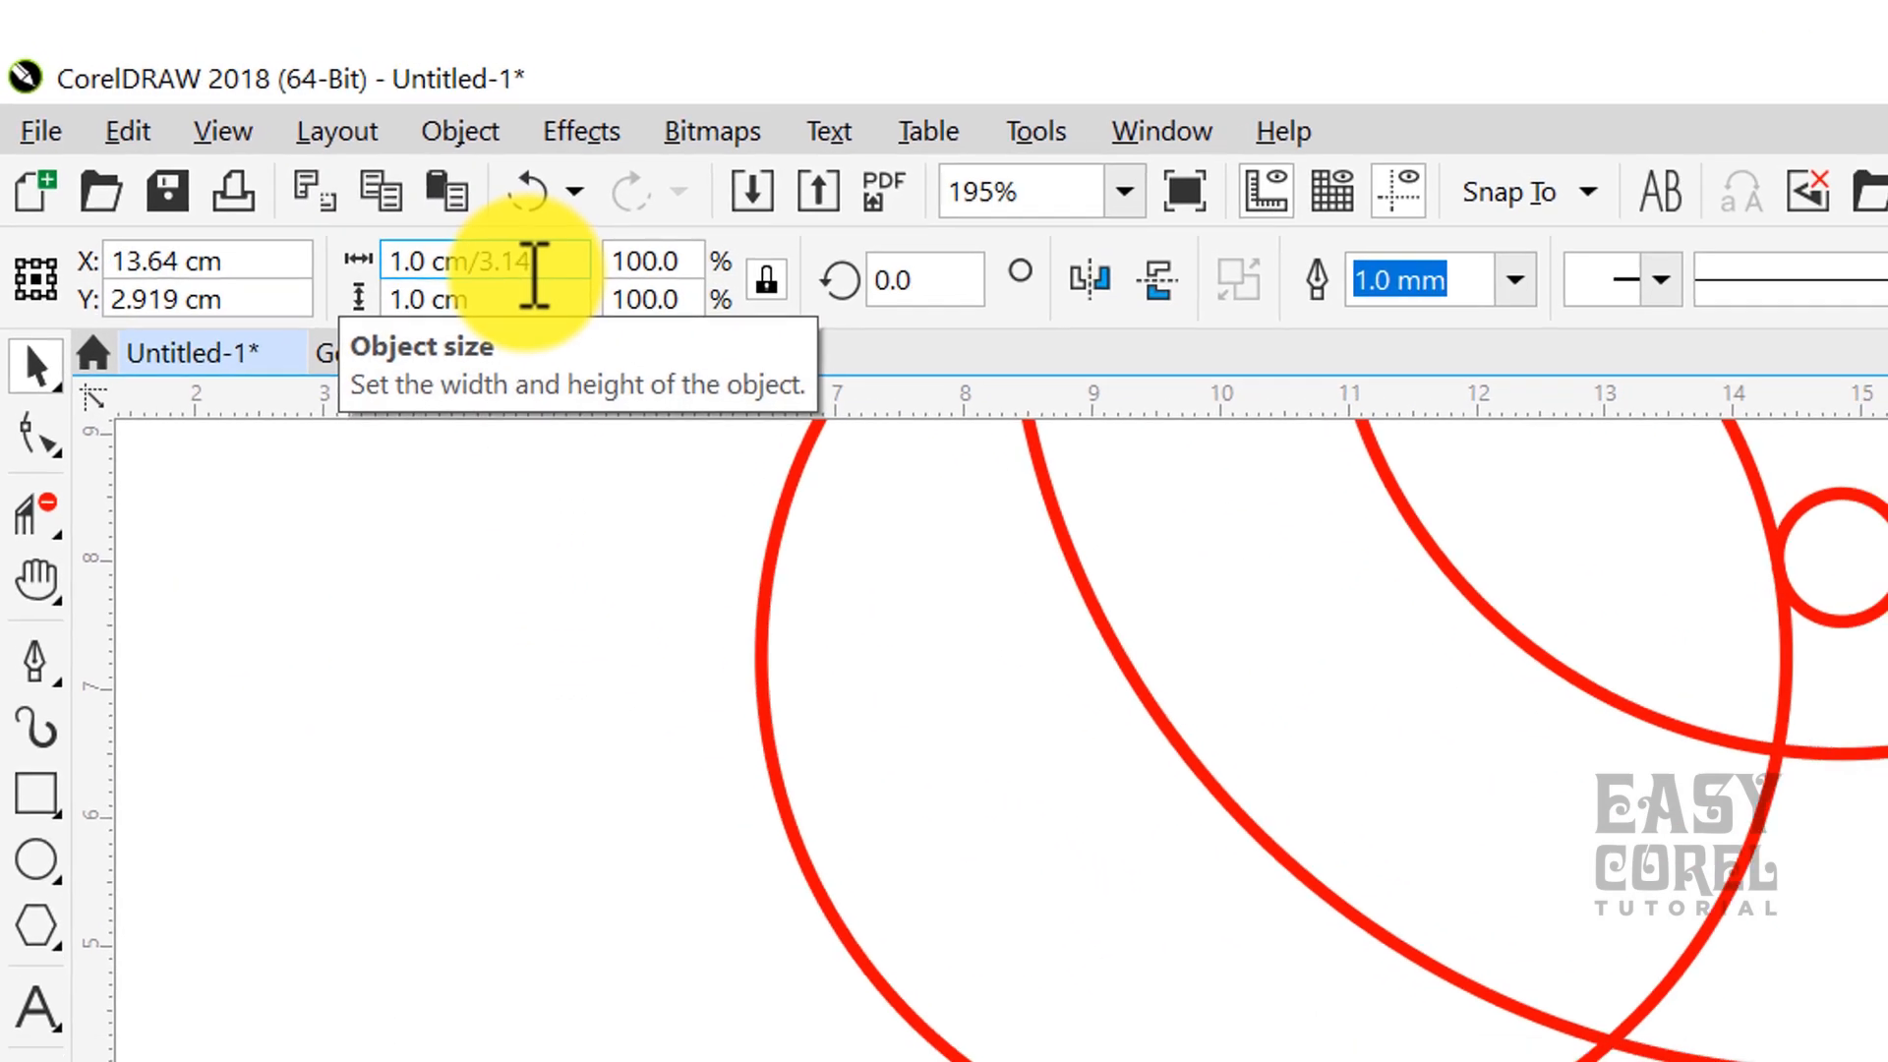
key("Return")
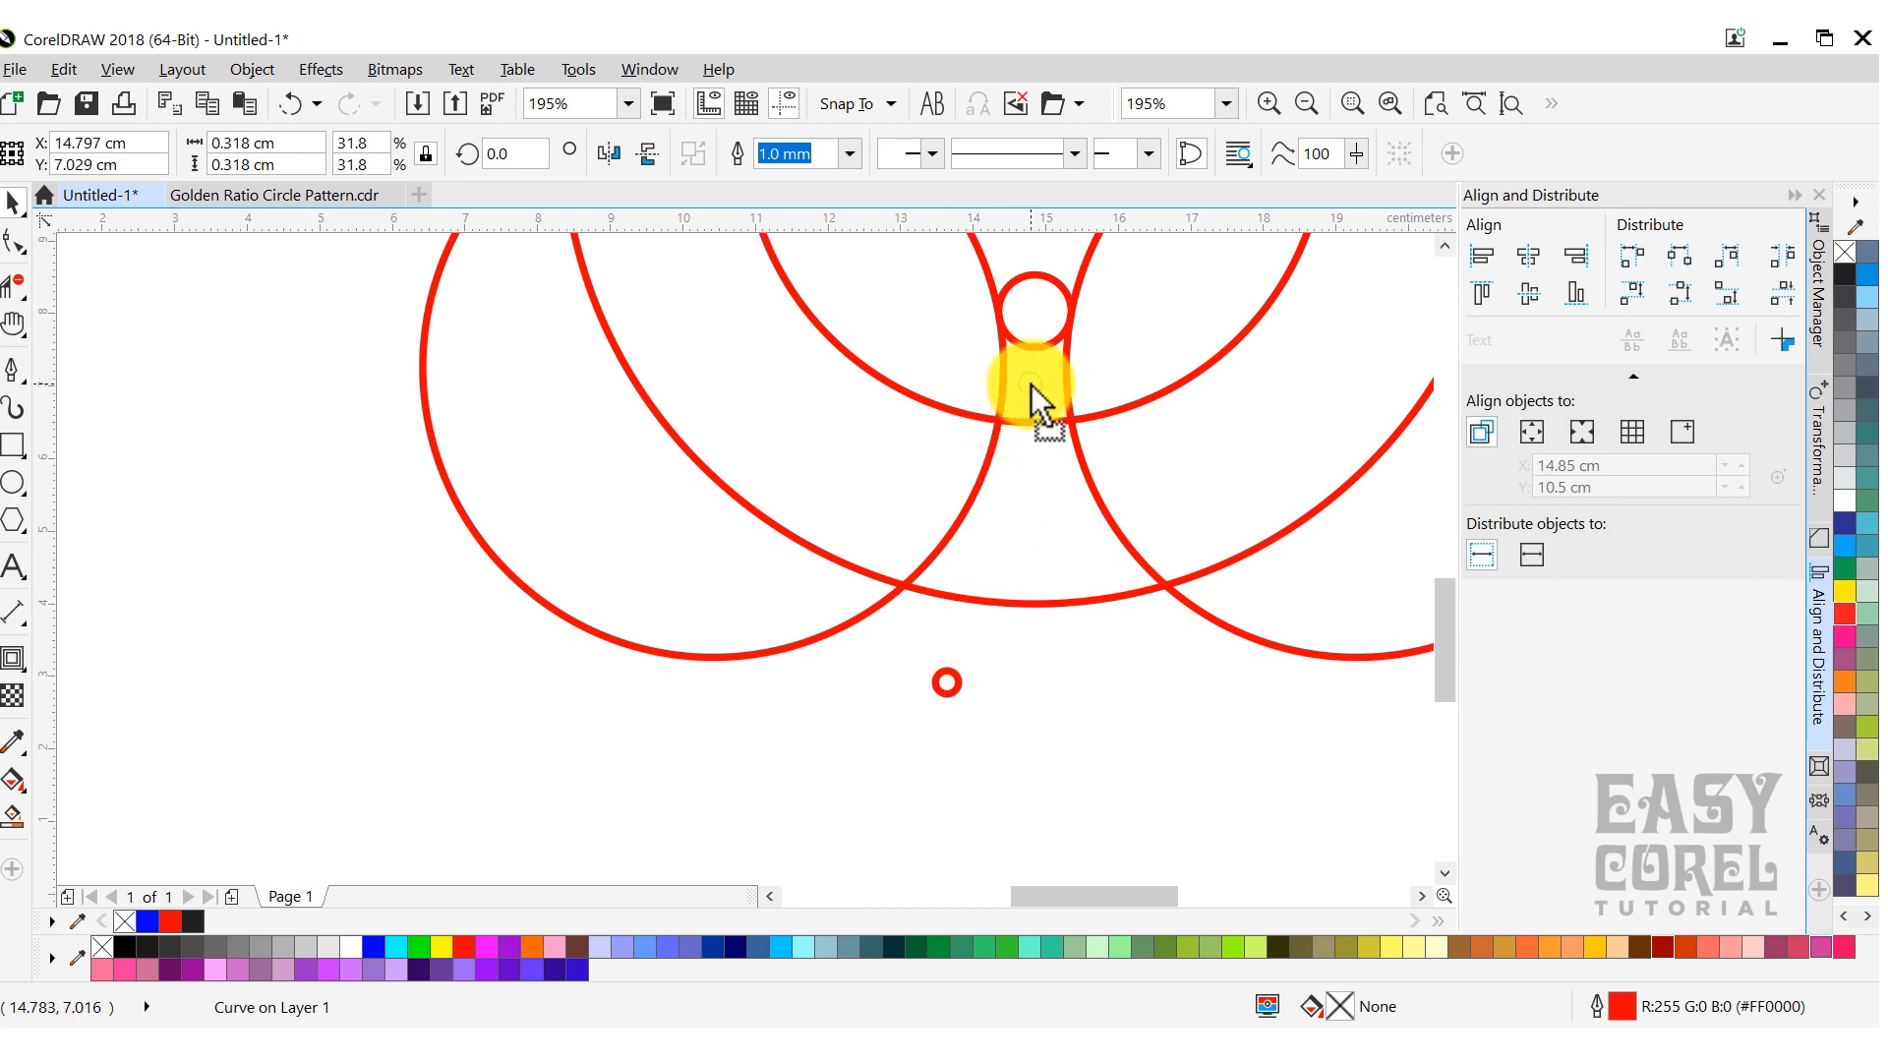
In Wireframe view, position the 0.318 cm circle and a copy of it at opposite sides of the neck below the 1 cm circle.
key("shift+F2")
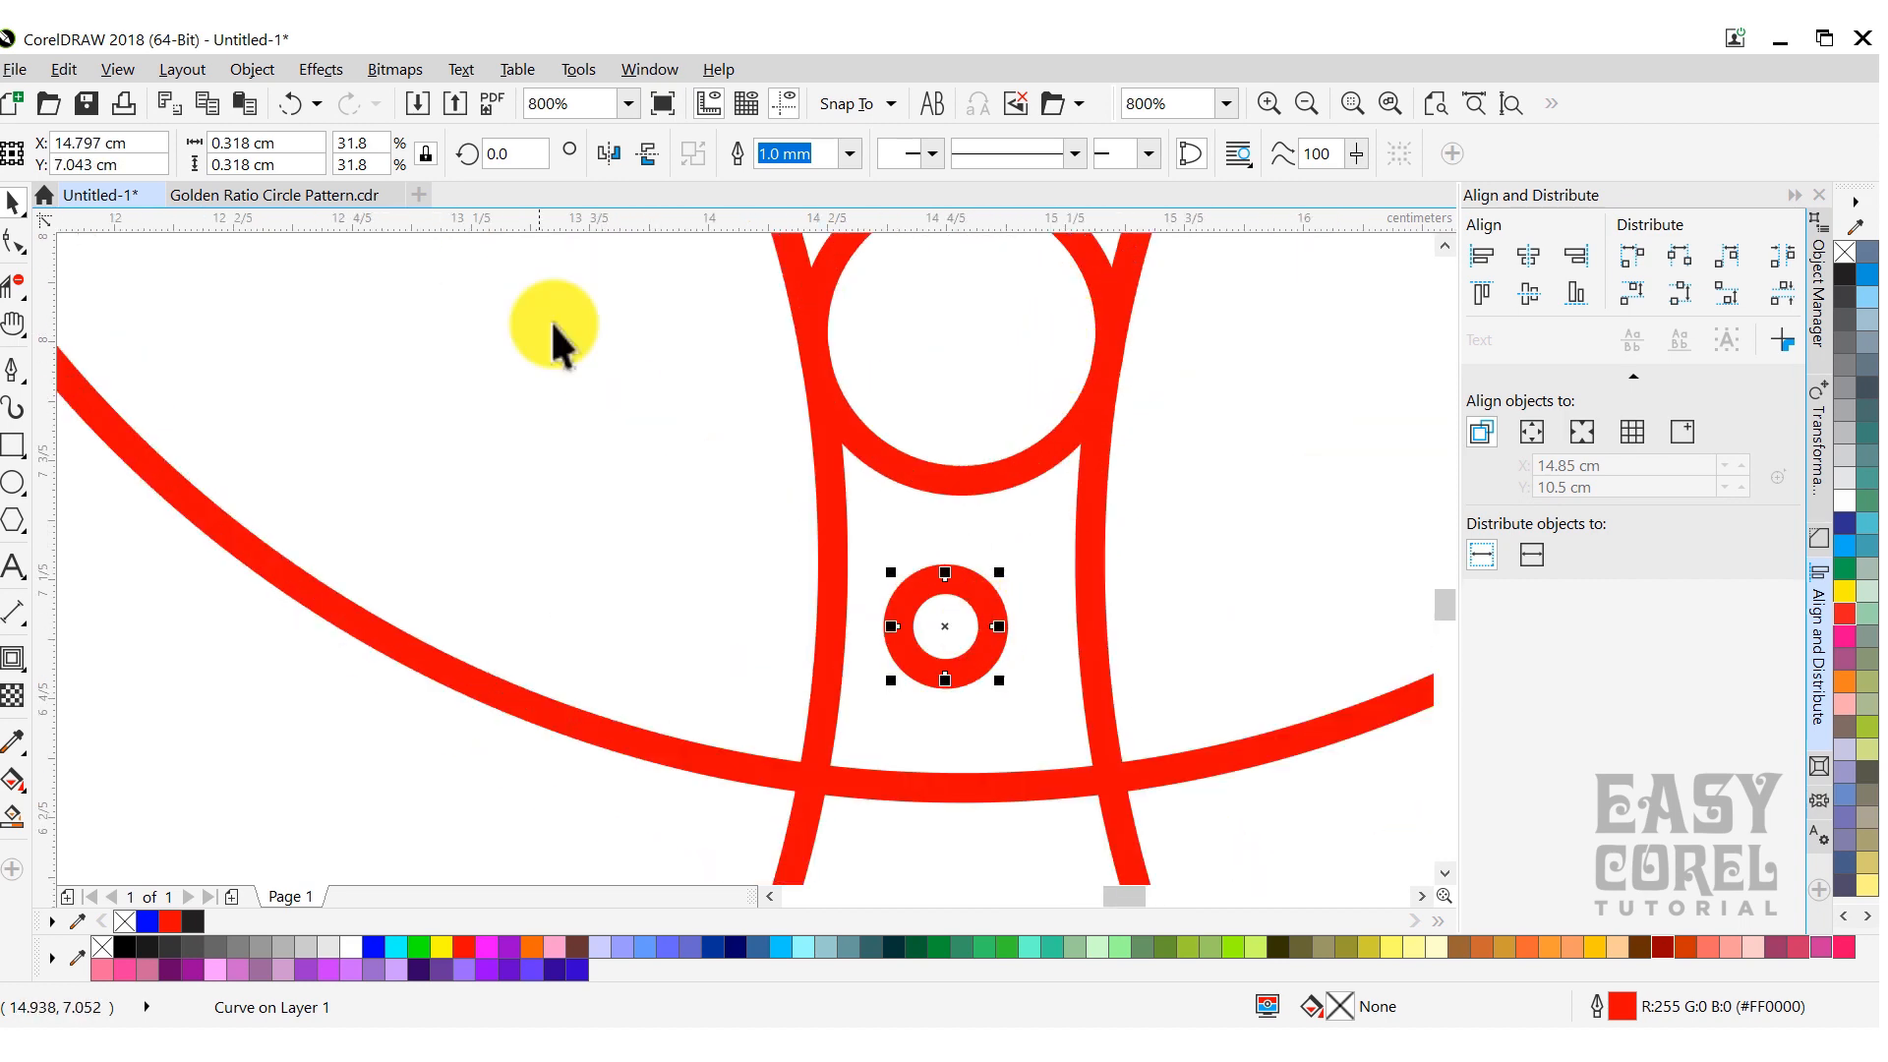
left_click(117, 69)
left_click(202, 128)
left_click_drag(924, 619, 1047, 610)
Draw a rectangle about 0.546 by 0.318 cm spanning the centres of the two small neck circles.
left_click(14, 441)
scroll(993, 513, "down", 2)
key("space")
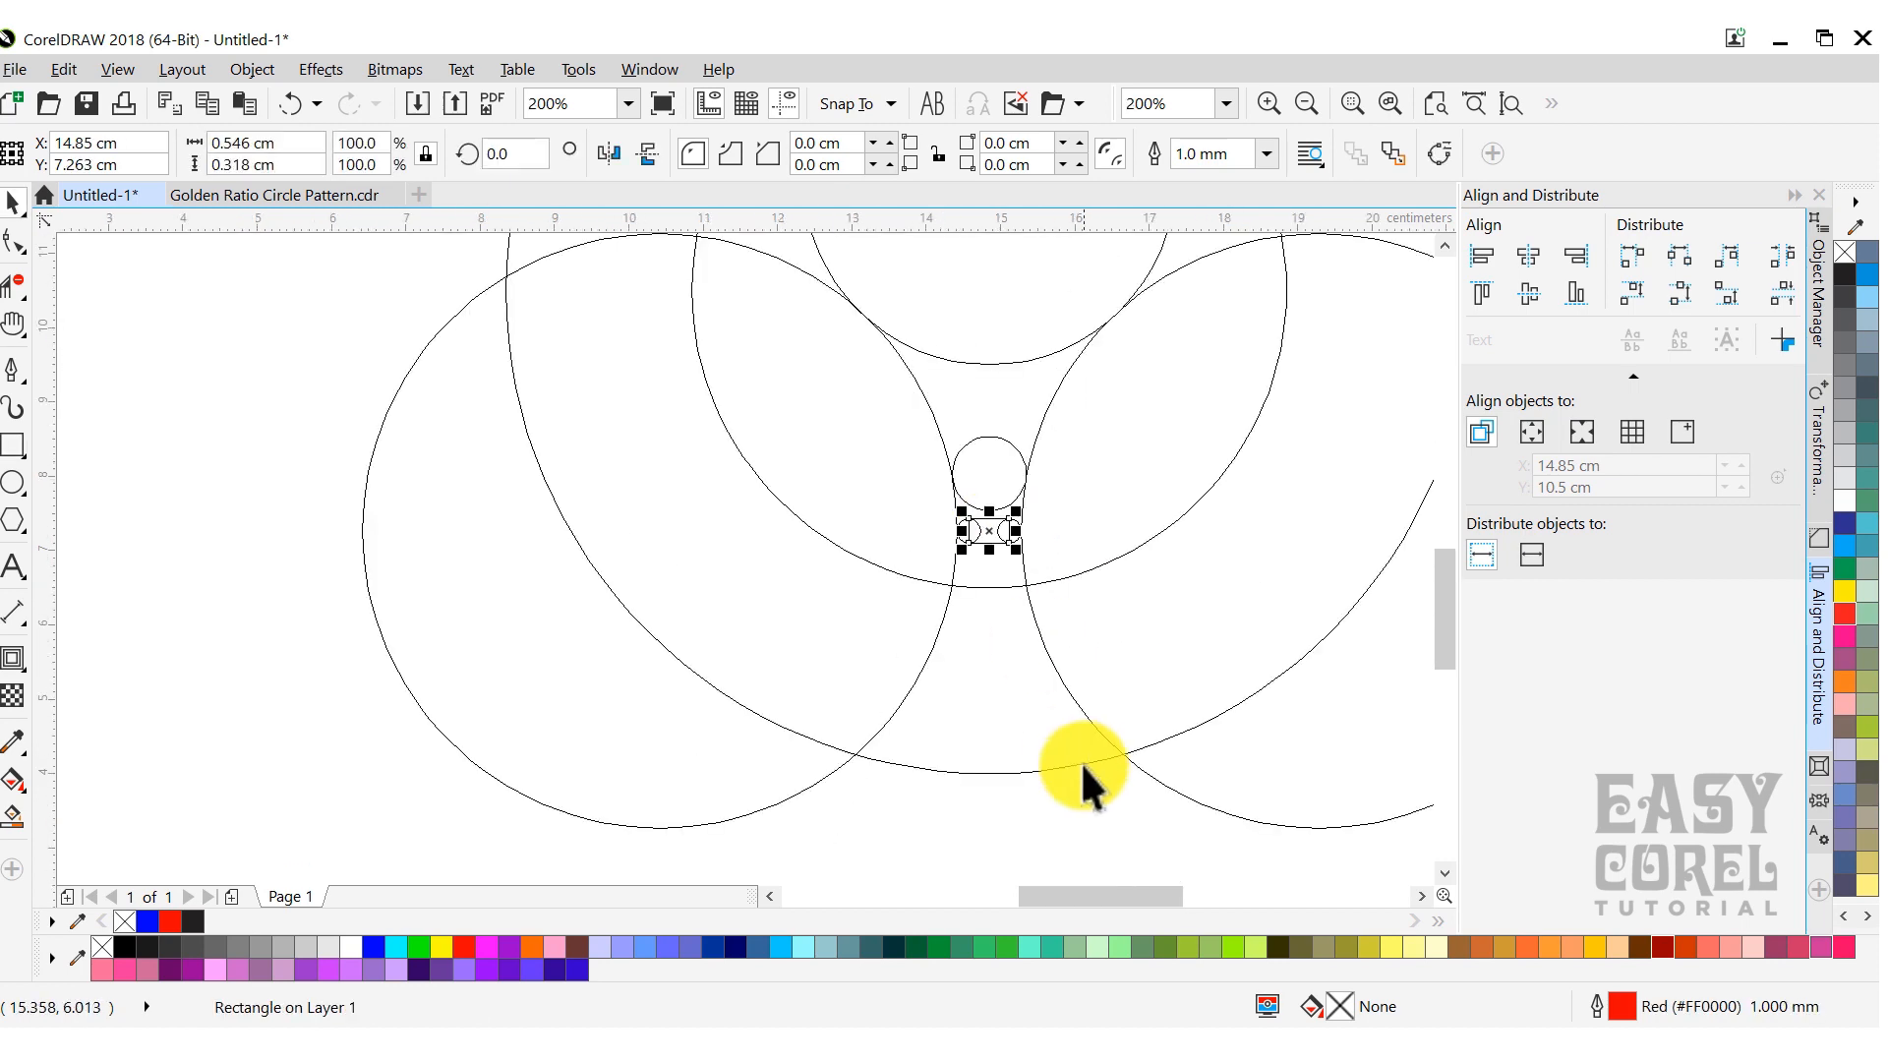
Duplicate the set of two small circles and rectangle twice downward, making three evenly spaced rows.
left_click_drag(1130, 805, 909, 482)
scroll(1011, 526, "up", 2)
left_click_drag(1016, 515, 1016, 656)
scroll(1017, 629, "up", 1)
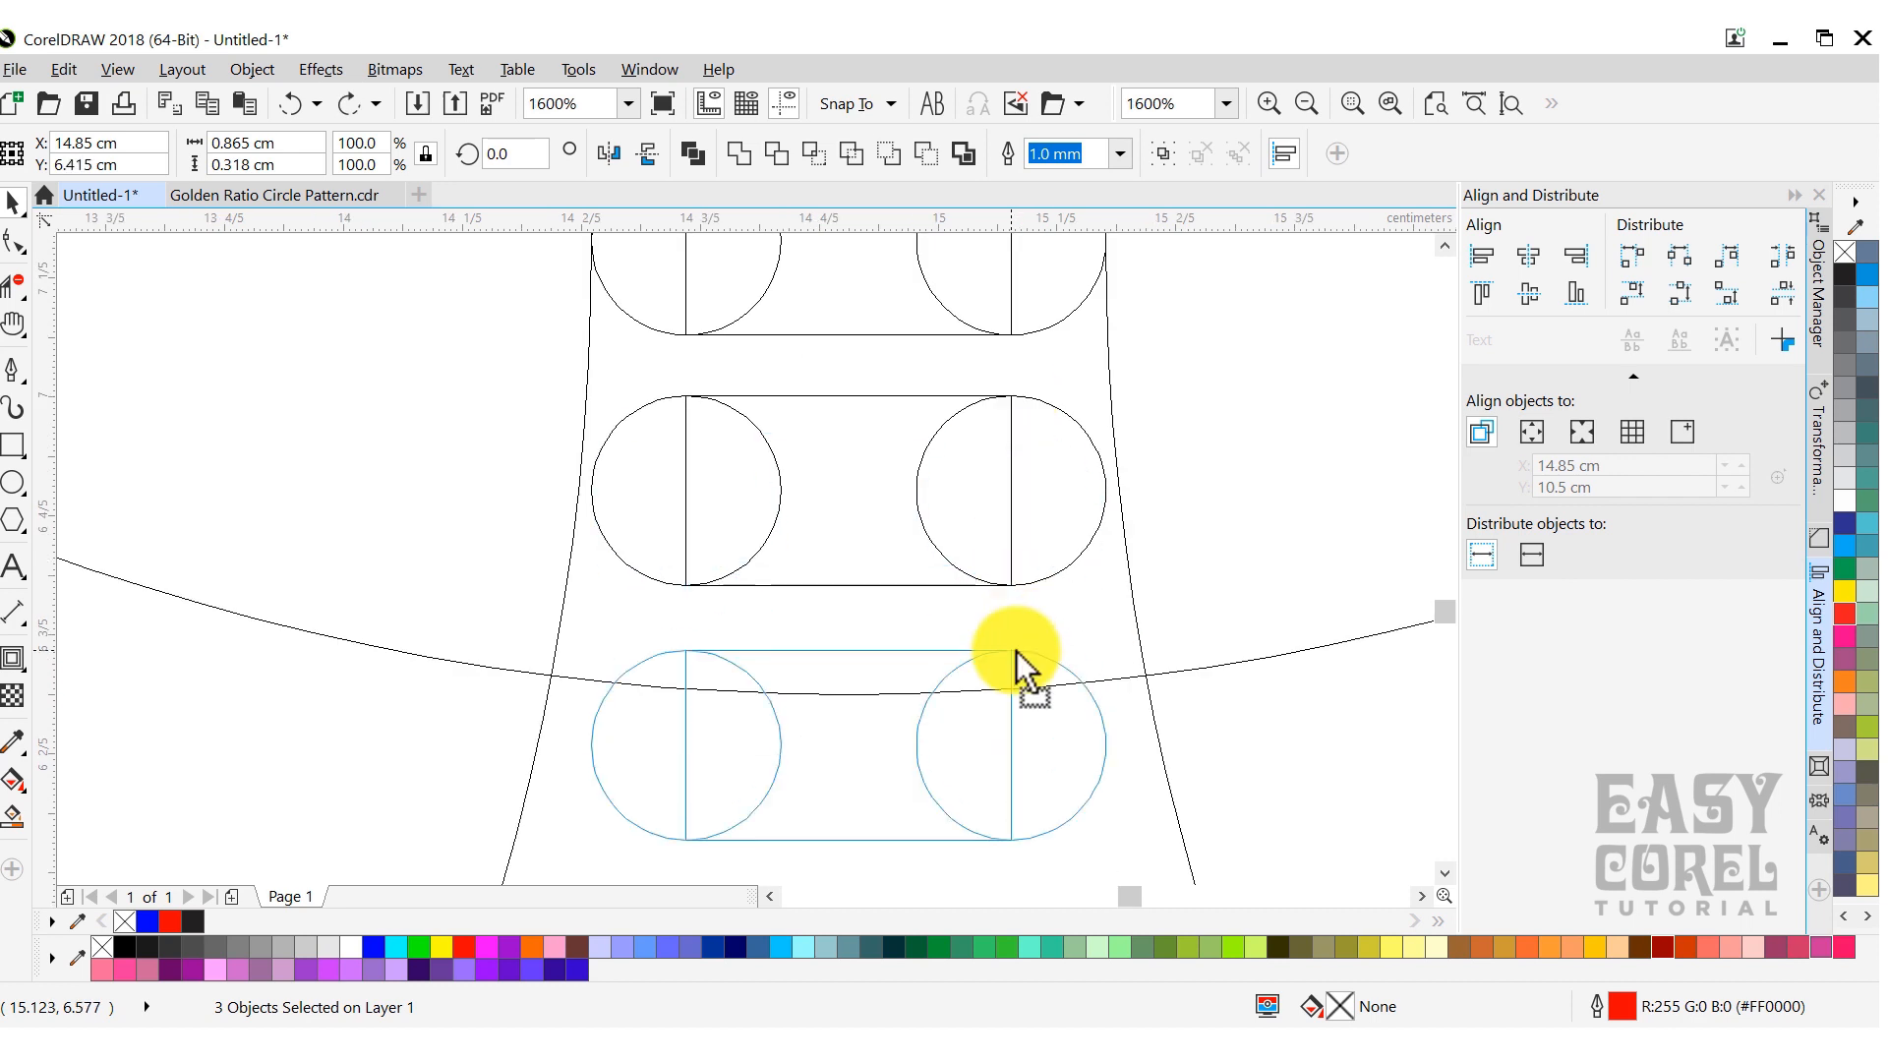
scroll(1018, 639, "down", 1)
key("Escape")
Narrow the rectangle in the lowest row and move its two small circles inward onto the rectangle's ends.
left_click(944, 671)
scroll(948, 674, "up", 1)
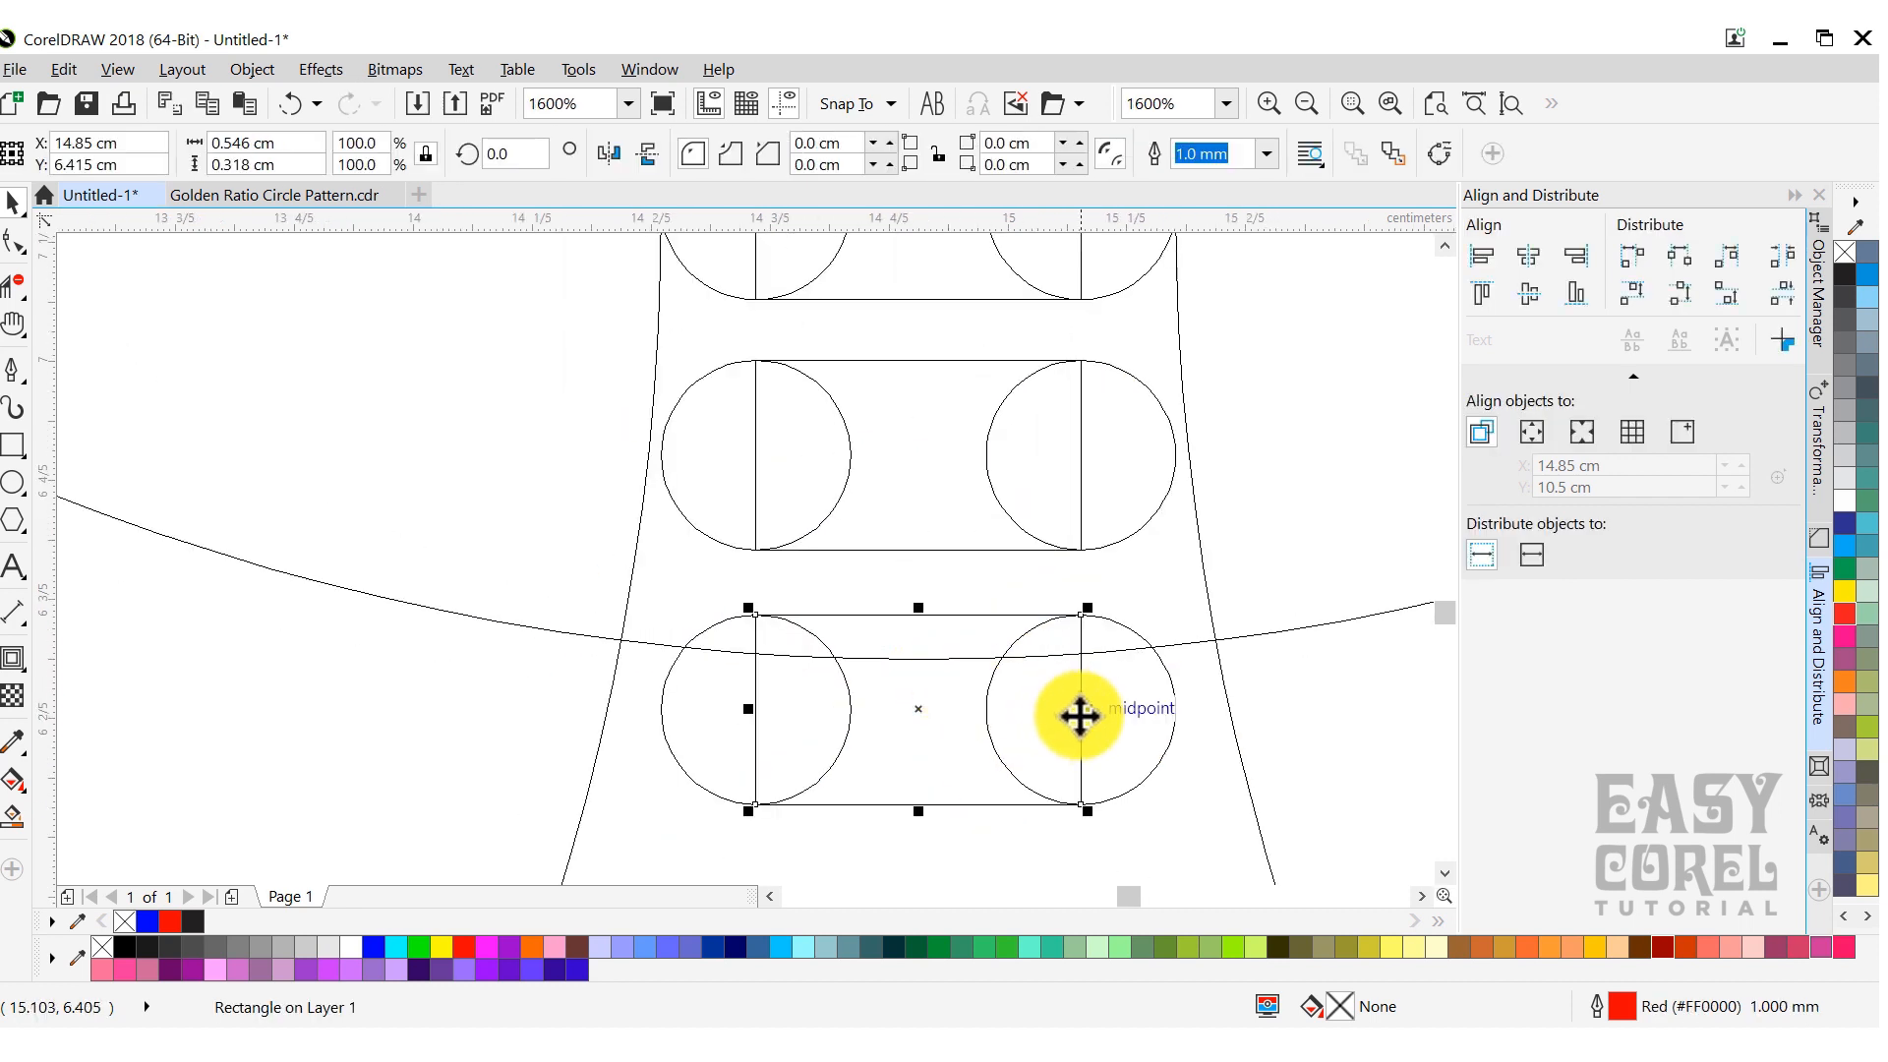
left_click_drag(1087, 710, 1010, 700)
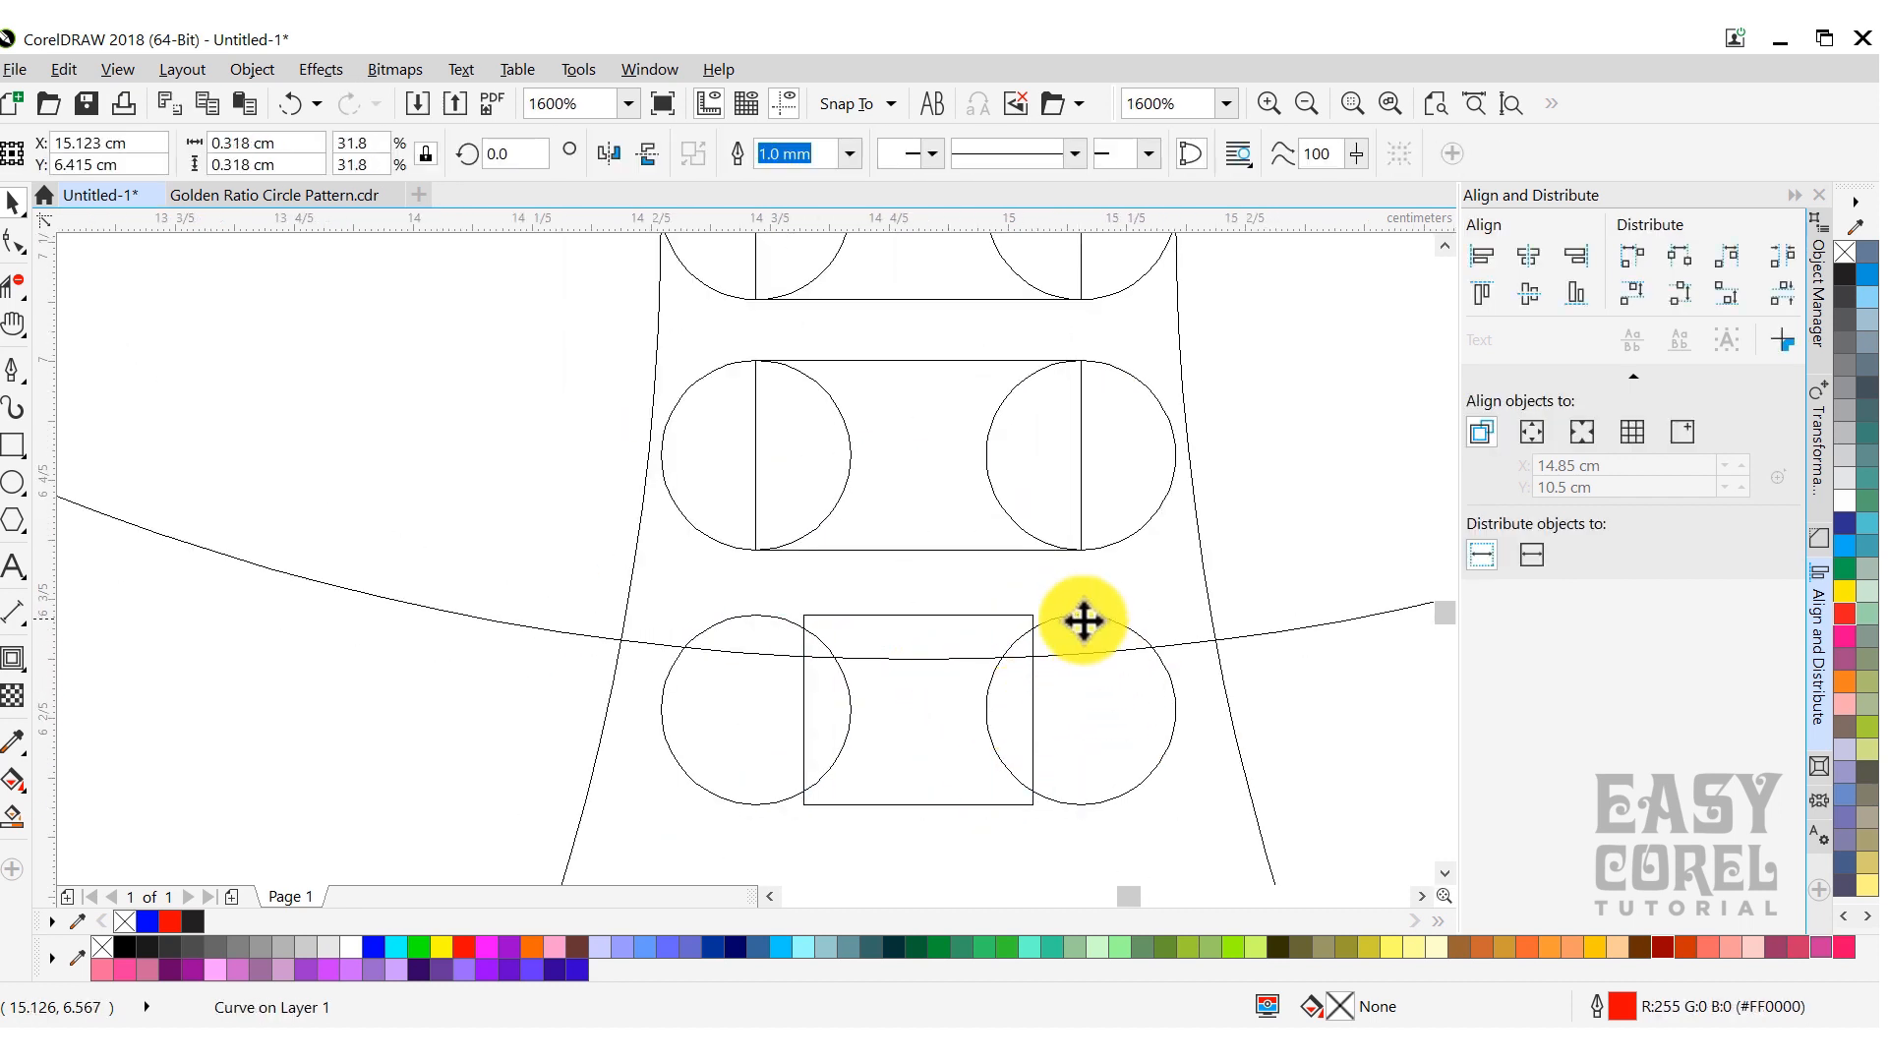
left_click_drag(1083, 620, 1035, 619)
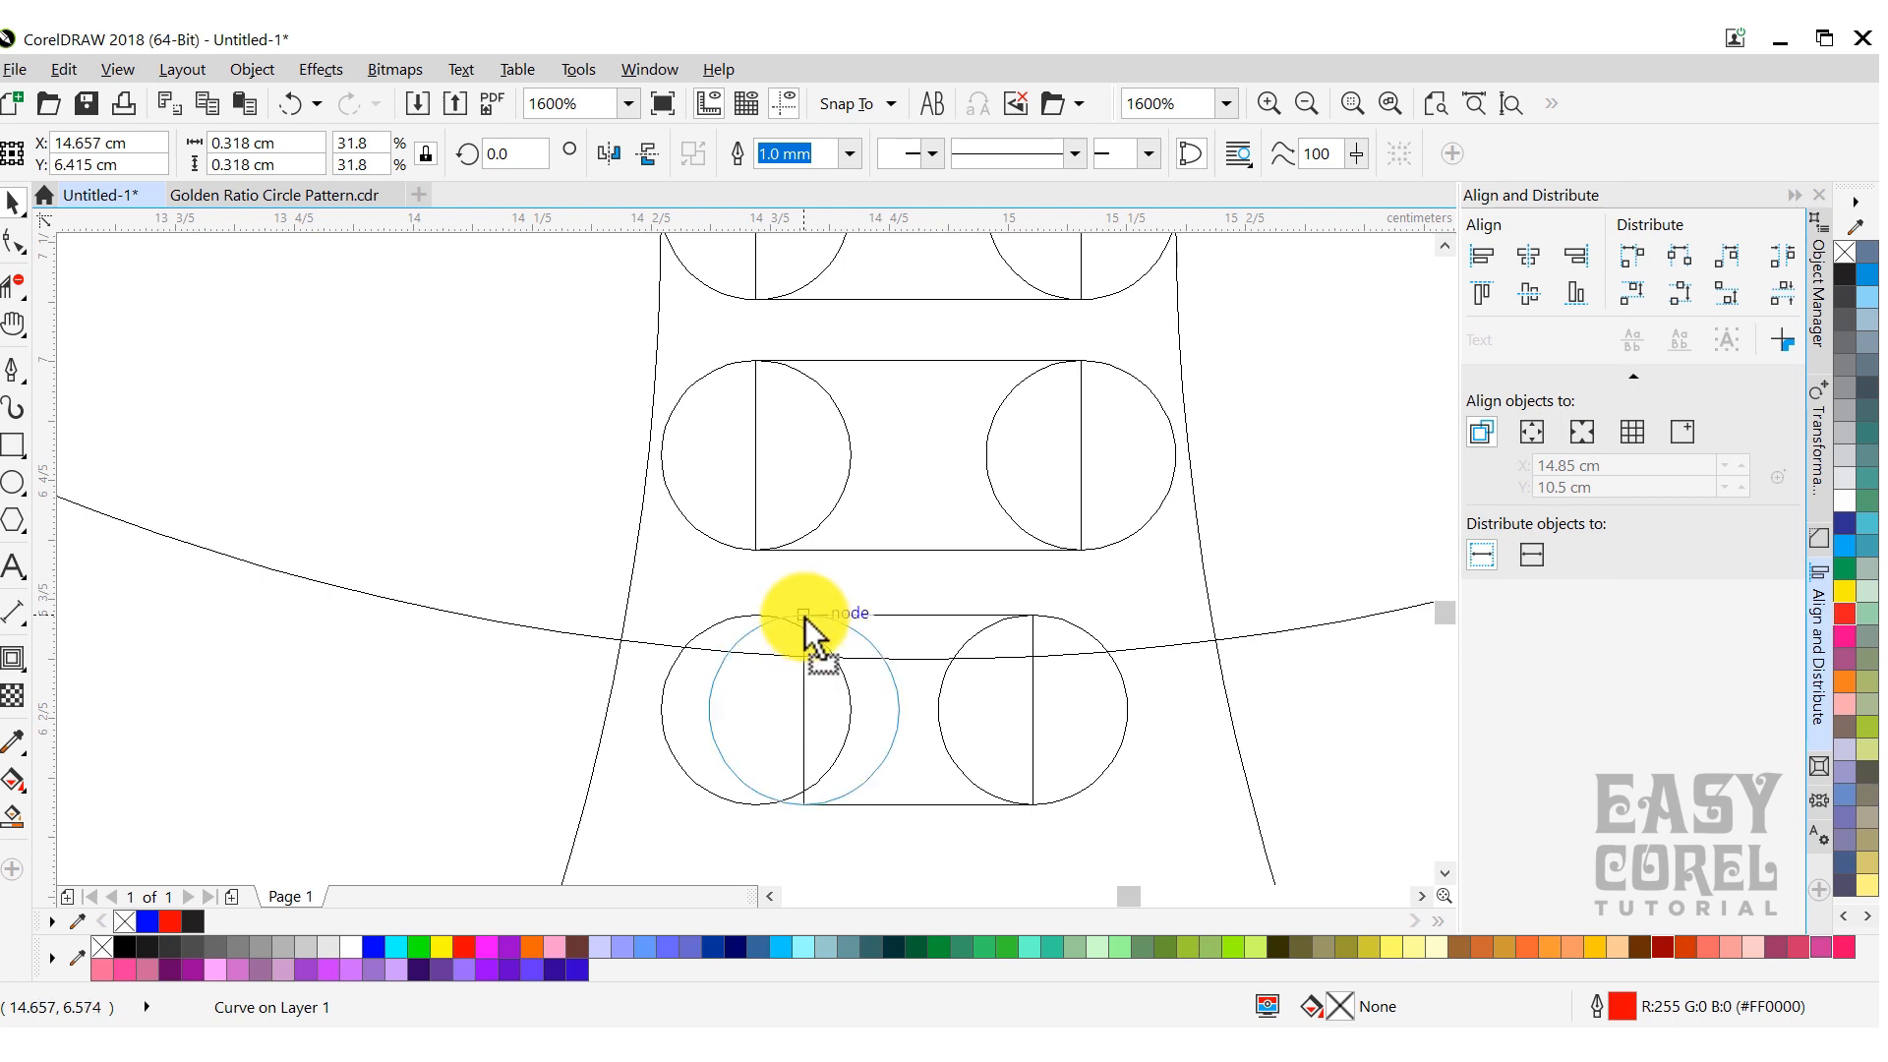
left_click_drag(805, 617, 807, 618)
scroll(811, 618, "down", 4)
left_click(1148, 435)
Switch to Enhanced view and delete the outer arcs of the large circles with Virtual Segment Delete.
left_click(117, 68)
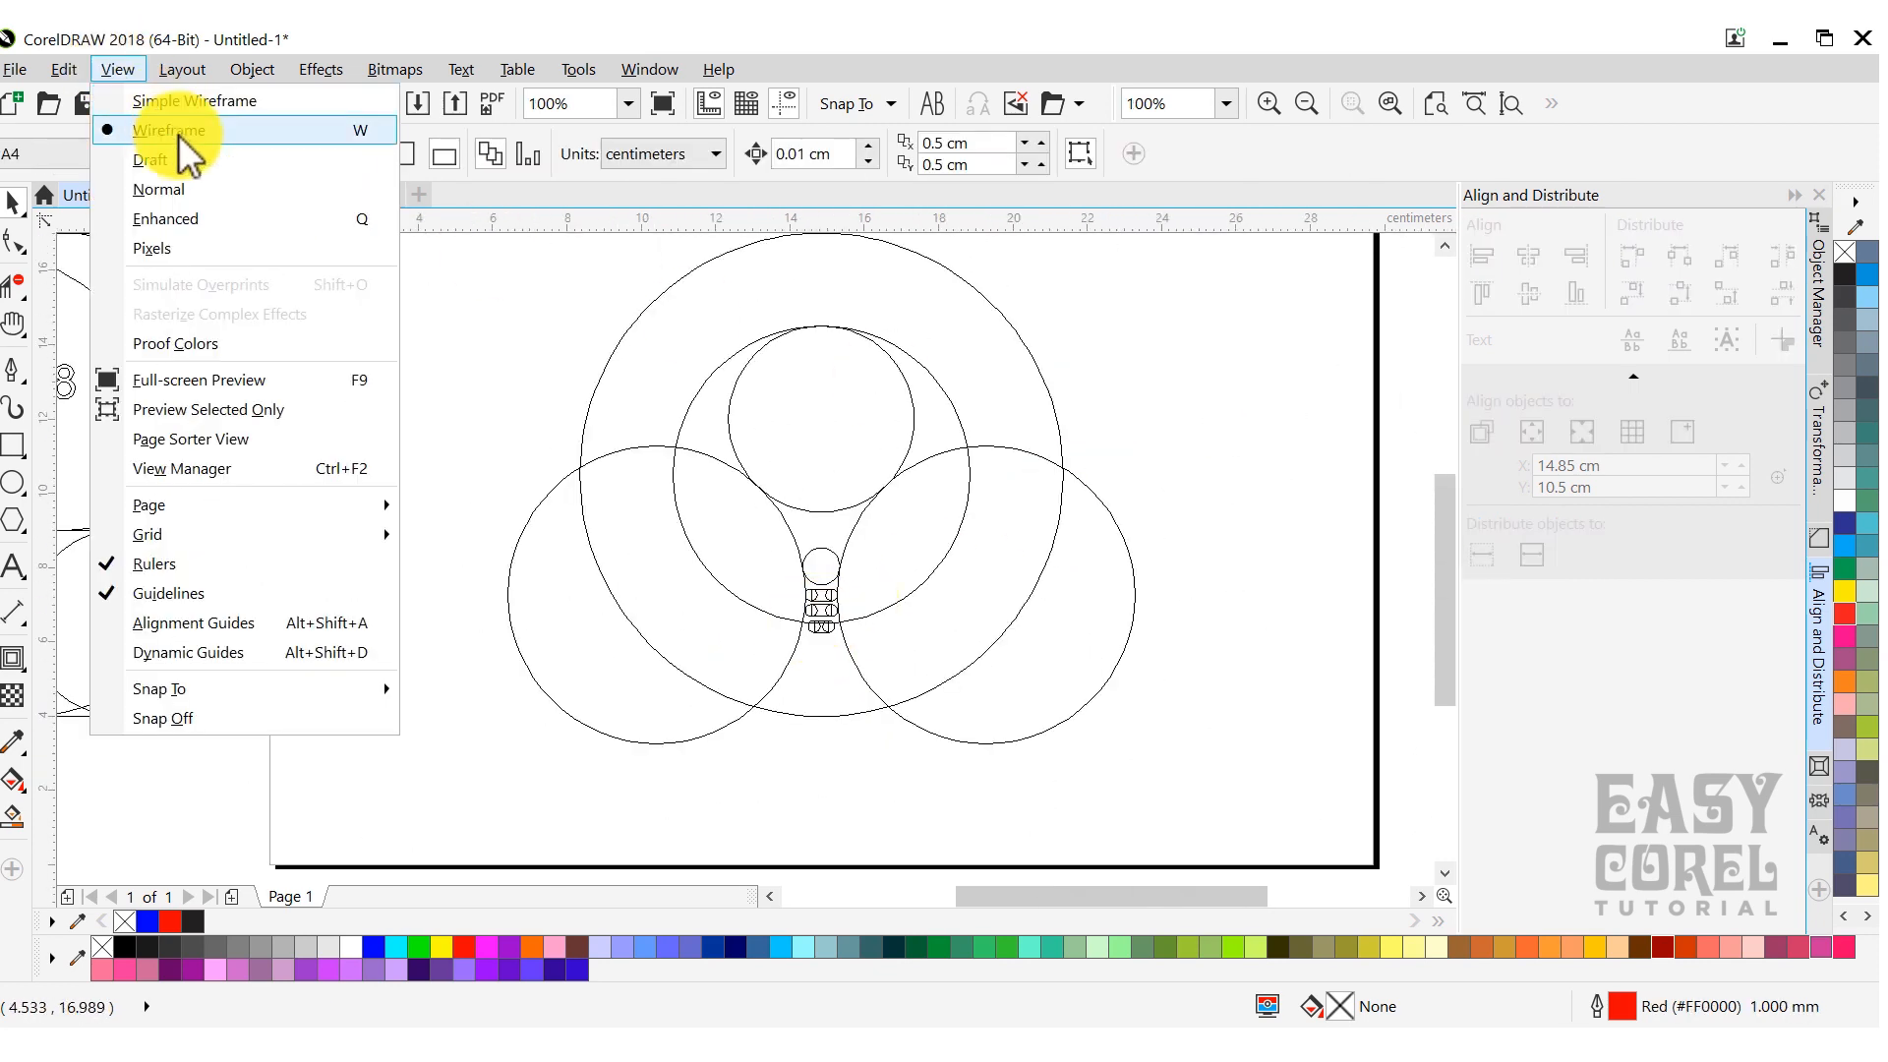
left_click(165, 218)
left_click(11, 292)
left_click(1027, 345)
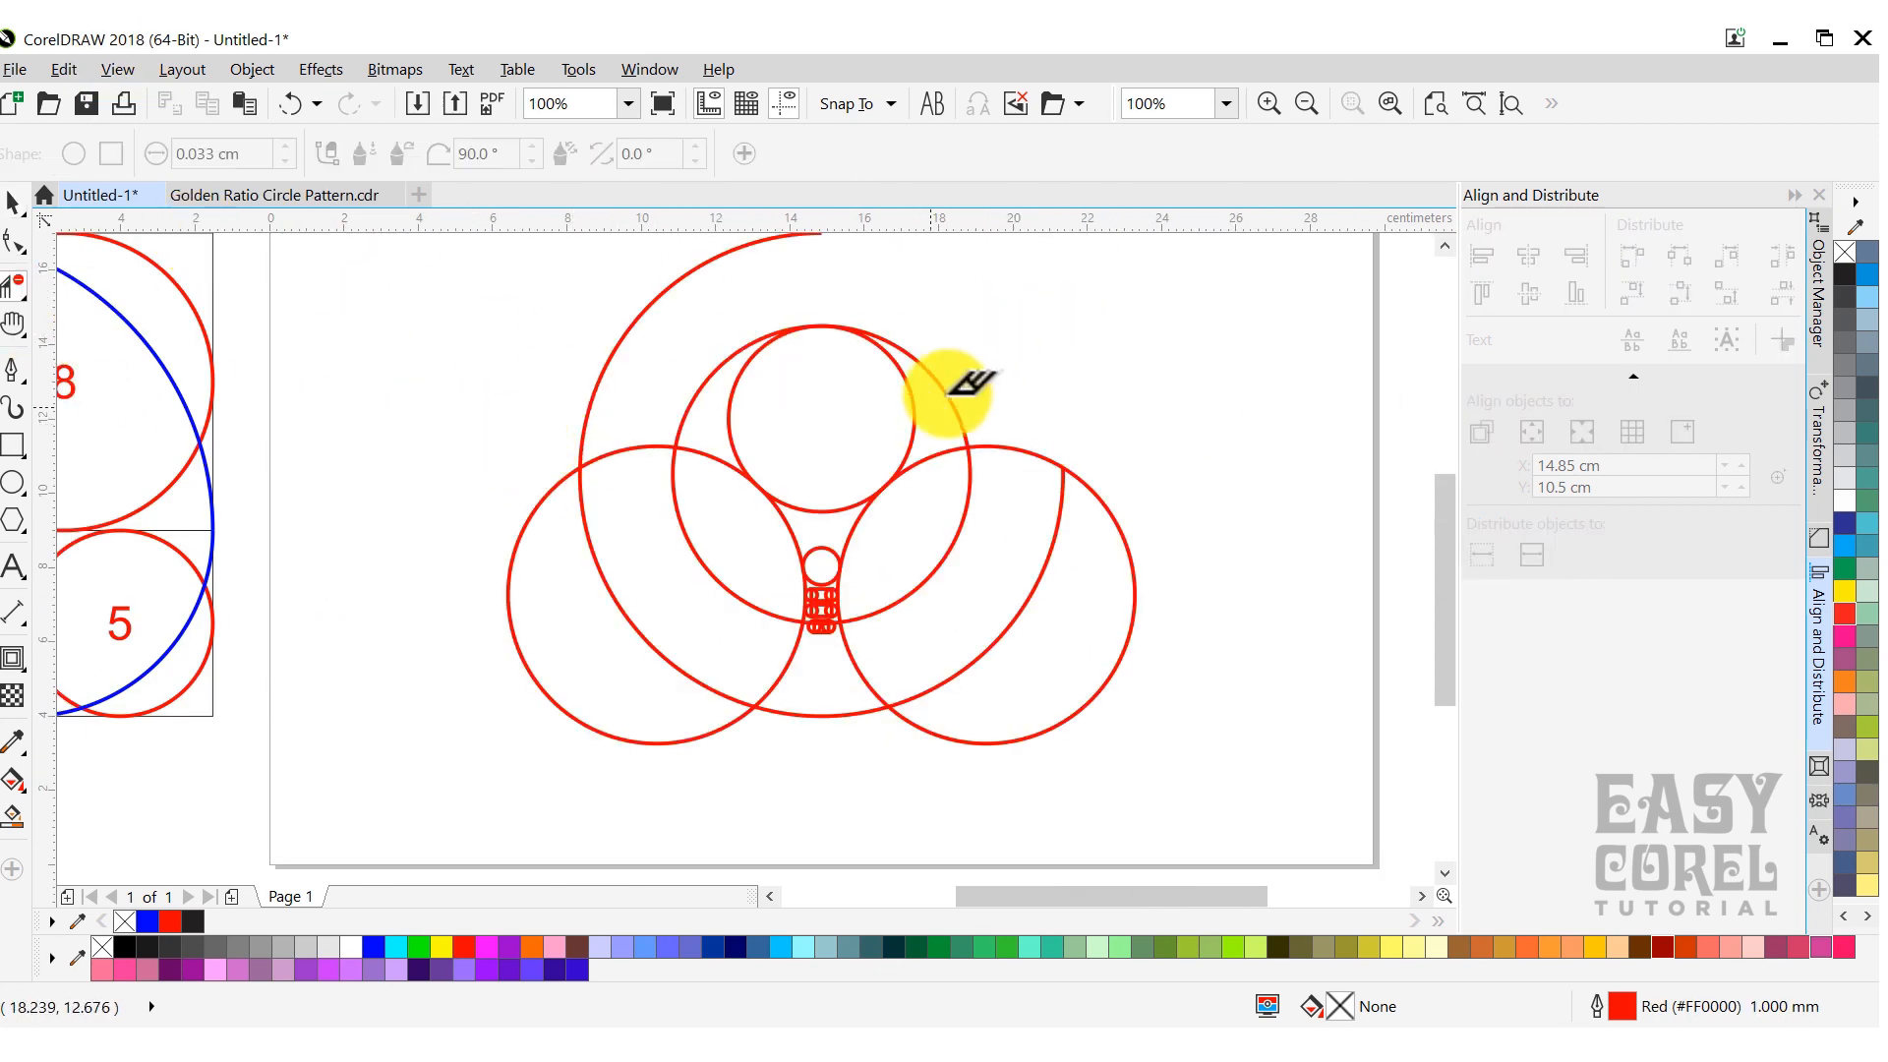
left_click_drag(1004, 429, 1102, 523)
left_click_drag(907, 688, 738, 677)
left_click_drag(632, 548, 570, 423)
left_click_drag(630, 479, 696, 453)
left_click_drag(960, 463, 928, 527)
Delete the bottom arc of the 5 cm circle and the overlapping arcs around the 1 cm neck circle.
scroll(801, 575, "up", 2)
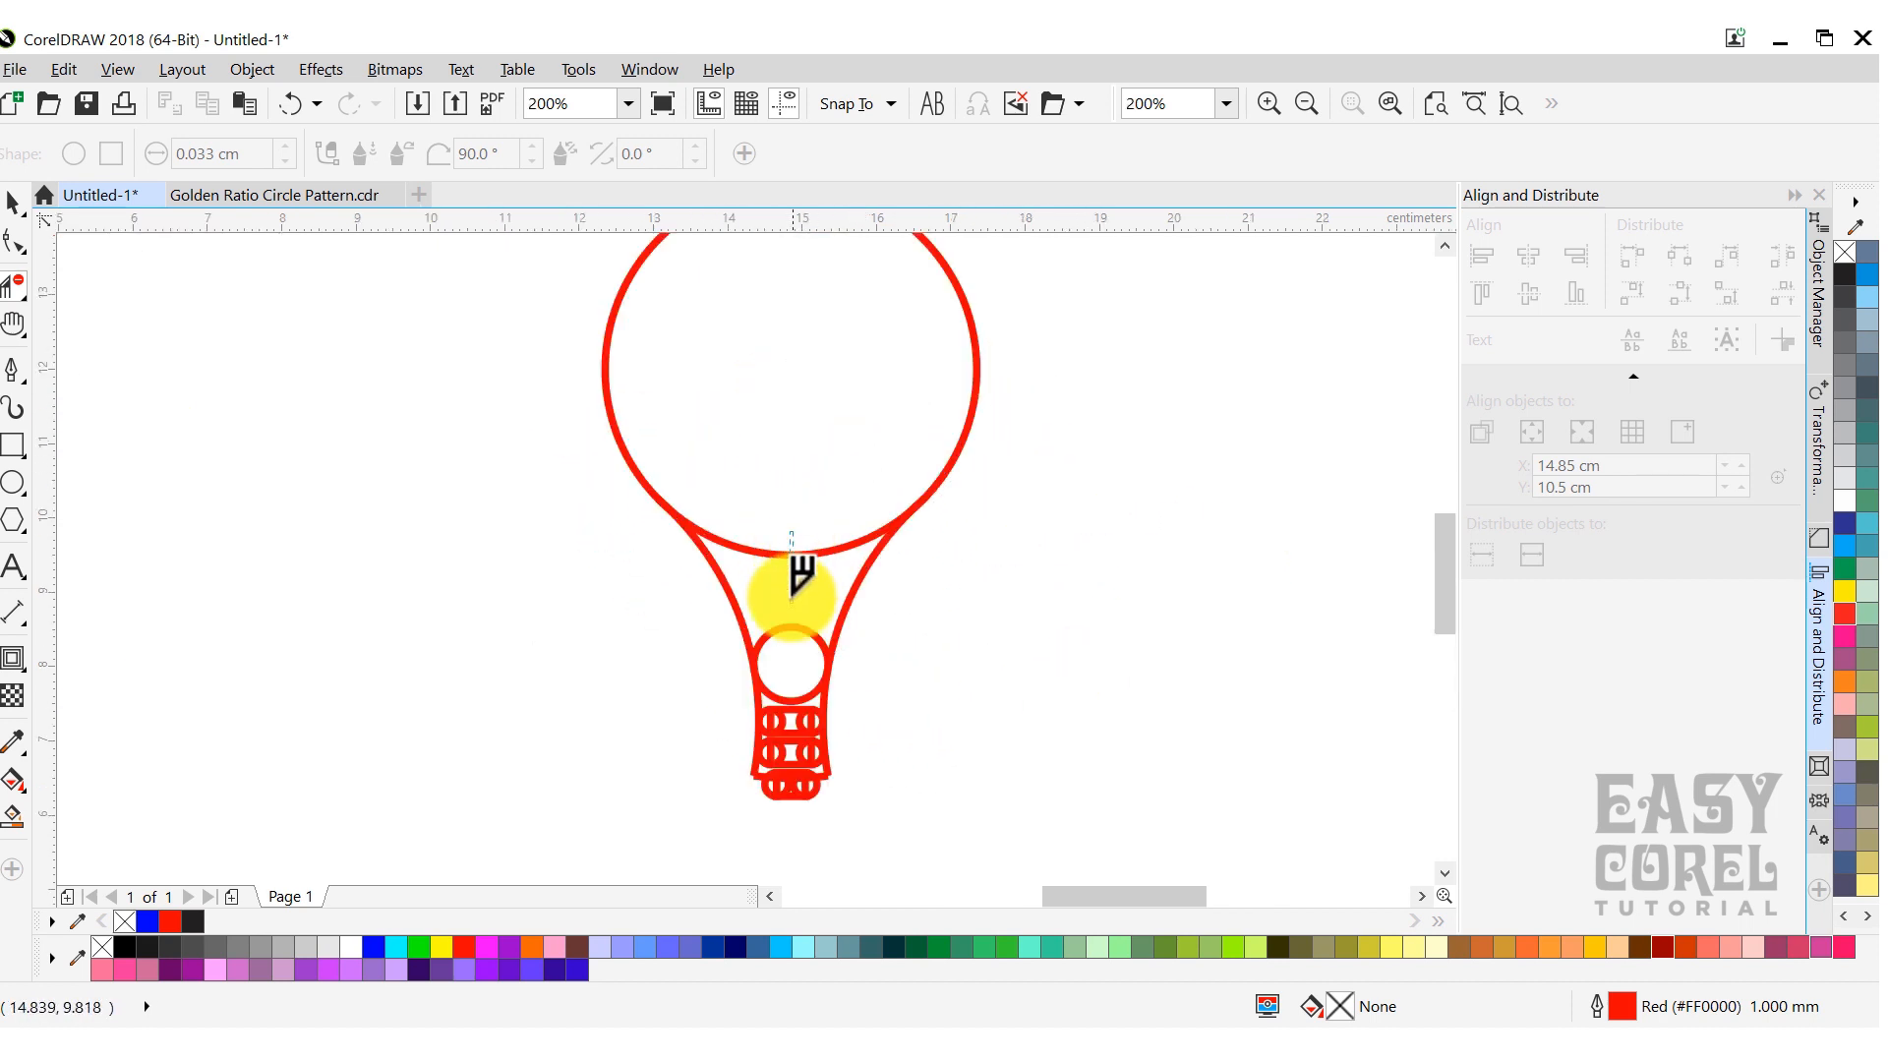
scroll(817, 641, "up", 6)
scroll(1012, 615, "down", 1)
scroll(688, 497, "up", 1)
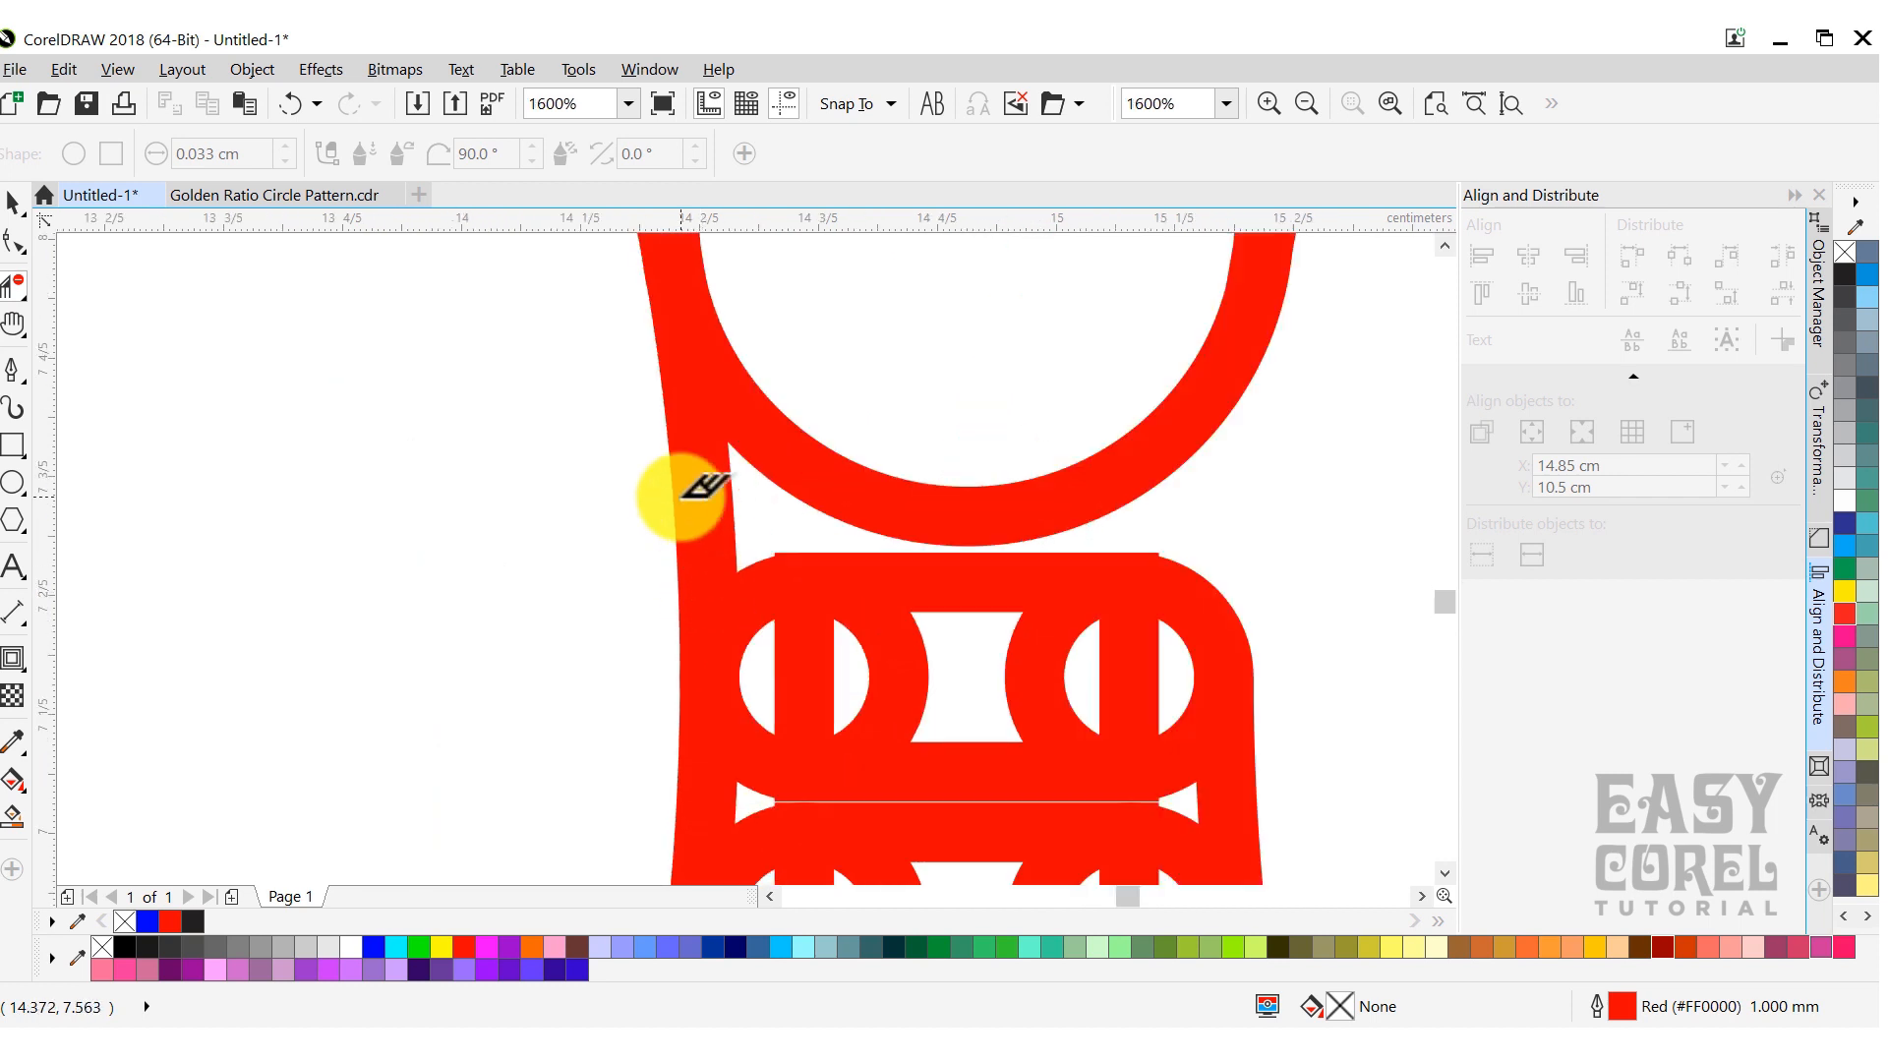
scroll(770, 492, "down", 3)
In Wireframe view, delete the leftover large-circle segments beside and across the three rows of the bulb's base.
left_click(117, 69)
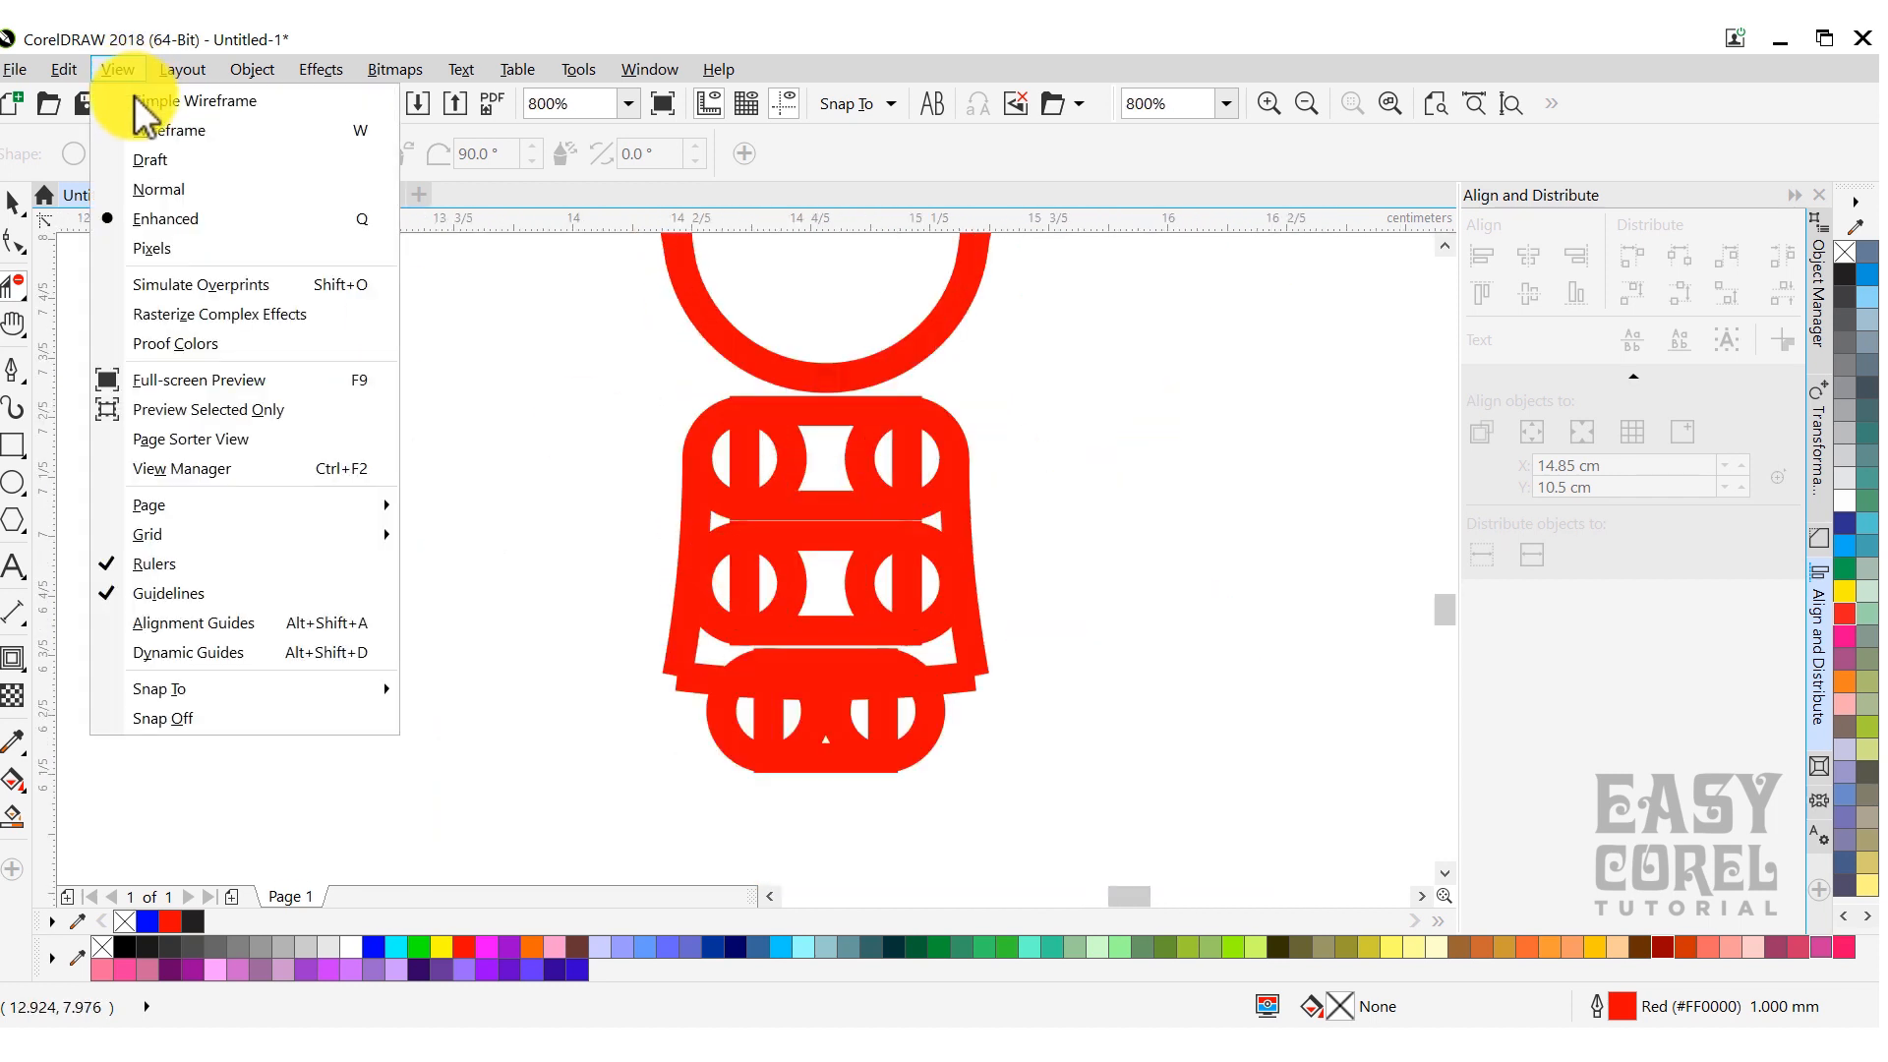
left_click(187, 128)
scroll(716, 531, "up", 2)
scroll(713, 531, "up", 2)
scroll(944, 767, "down", 2)
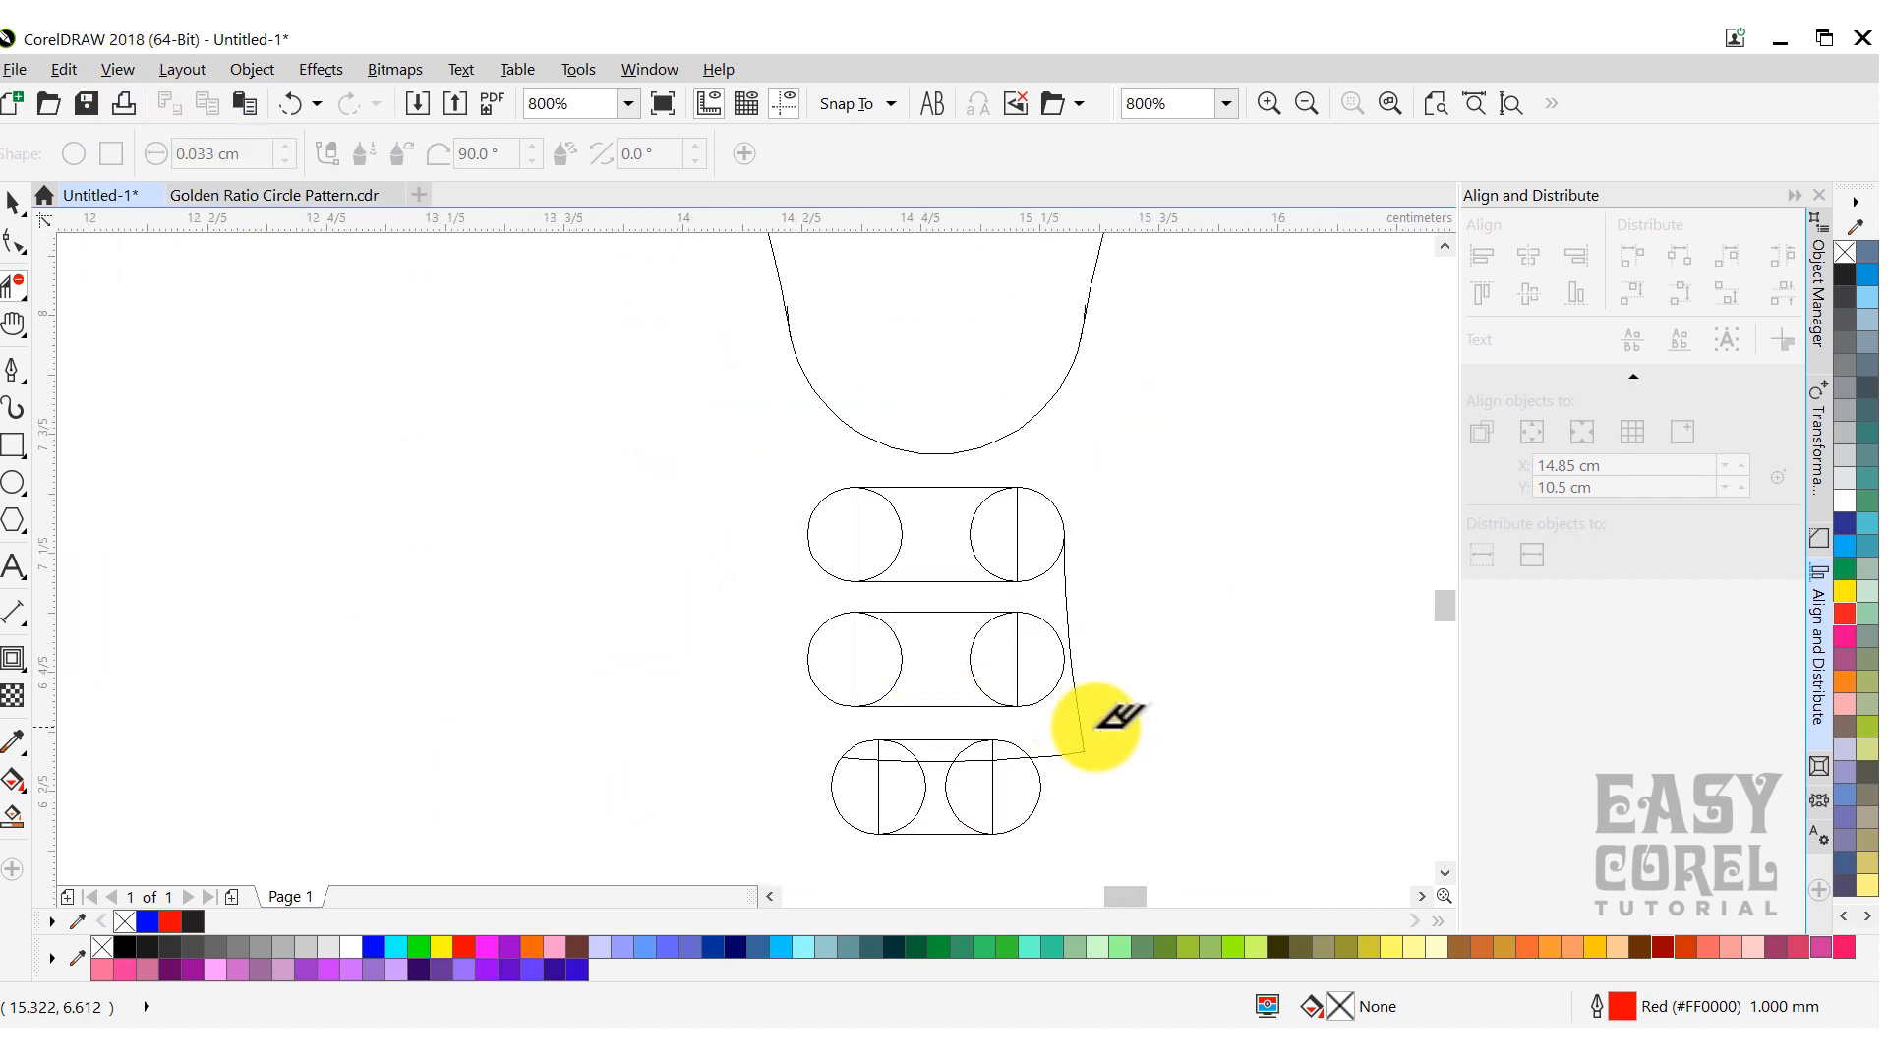
scroll(851, 706, "up", 2)
Delete the inner arcs and lines from the three rounded base slots, and switch to Normal view.
left_click_drag(1118, 760, 1118, 761)
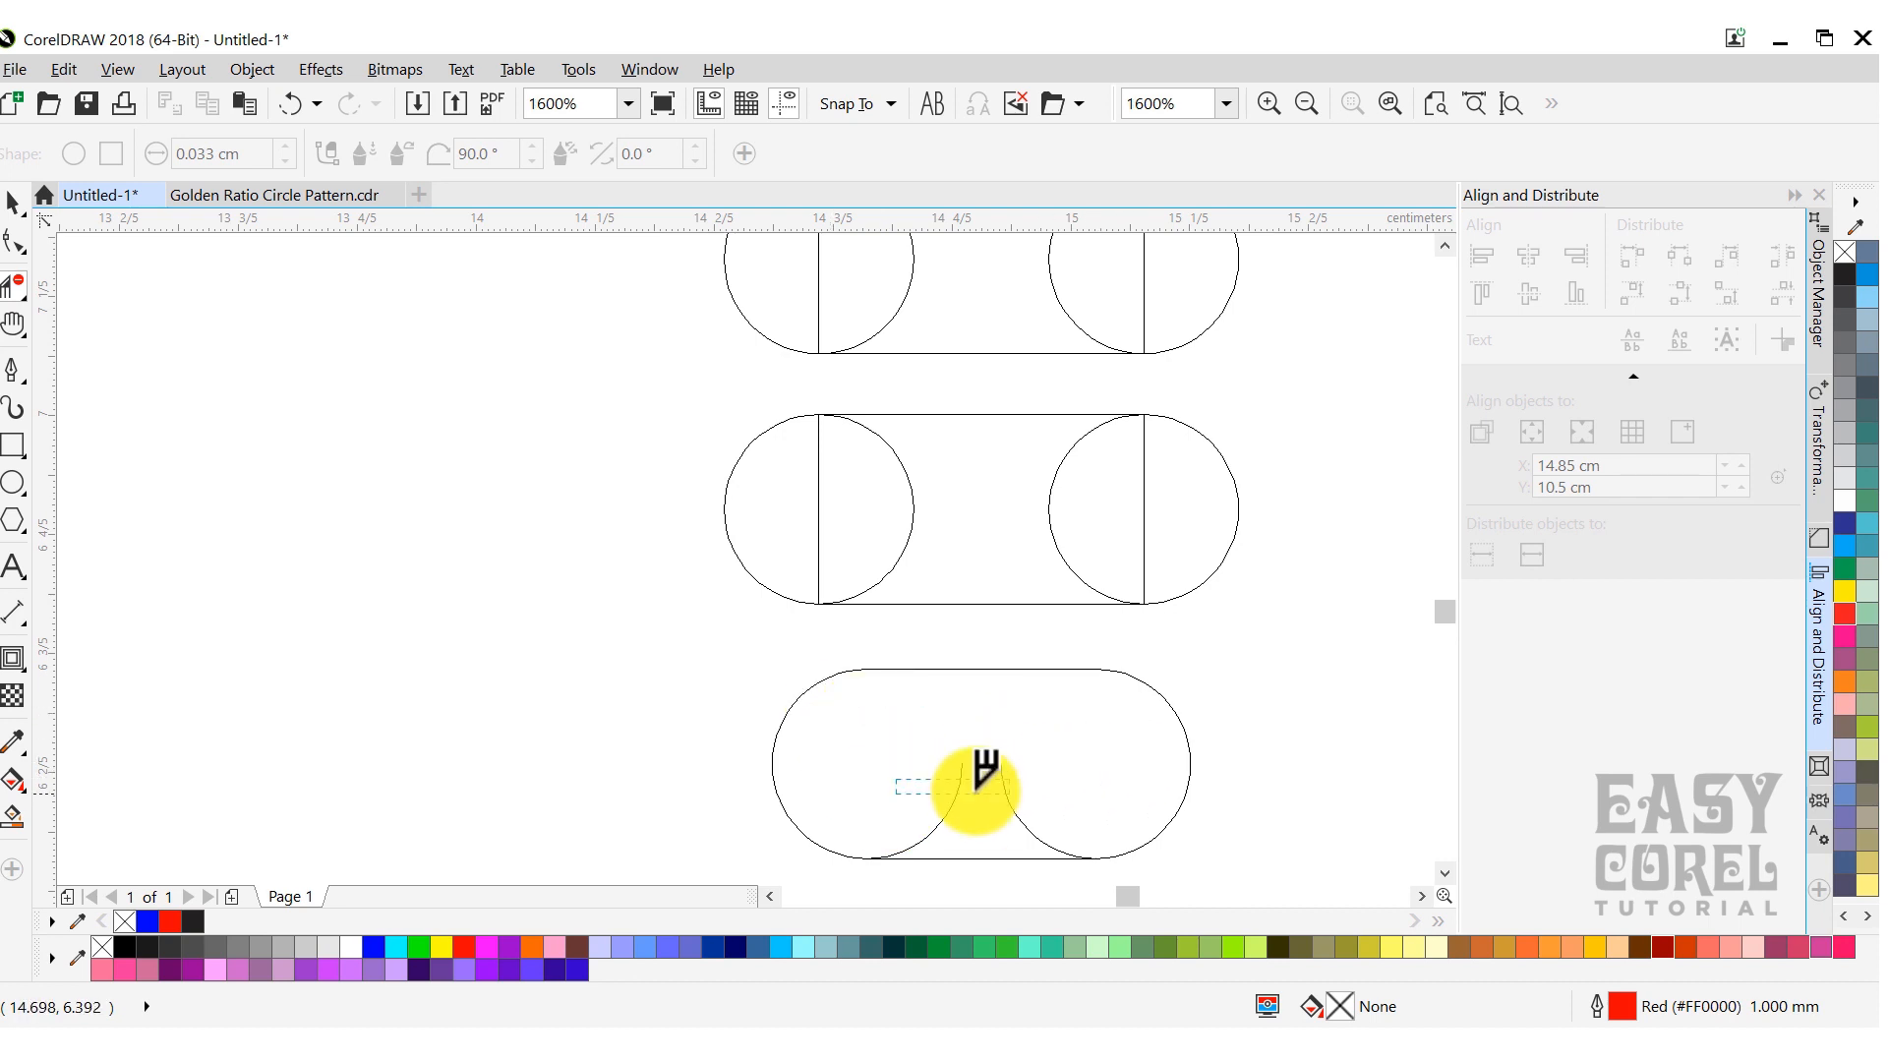
left_click_drag(844, 498, 1172, 528)
scroll(1096, 547, "down", 2)
left_click_drag(969, 486, 1147, 506)
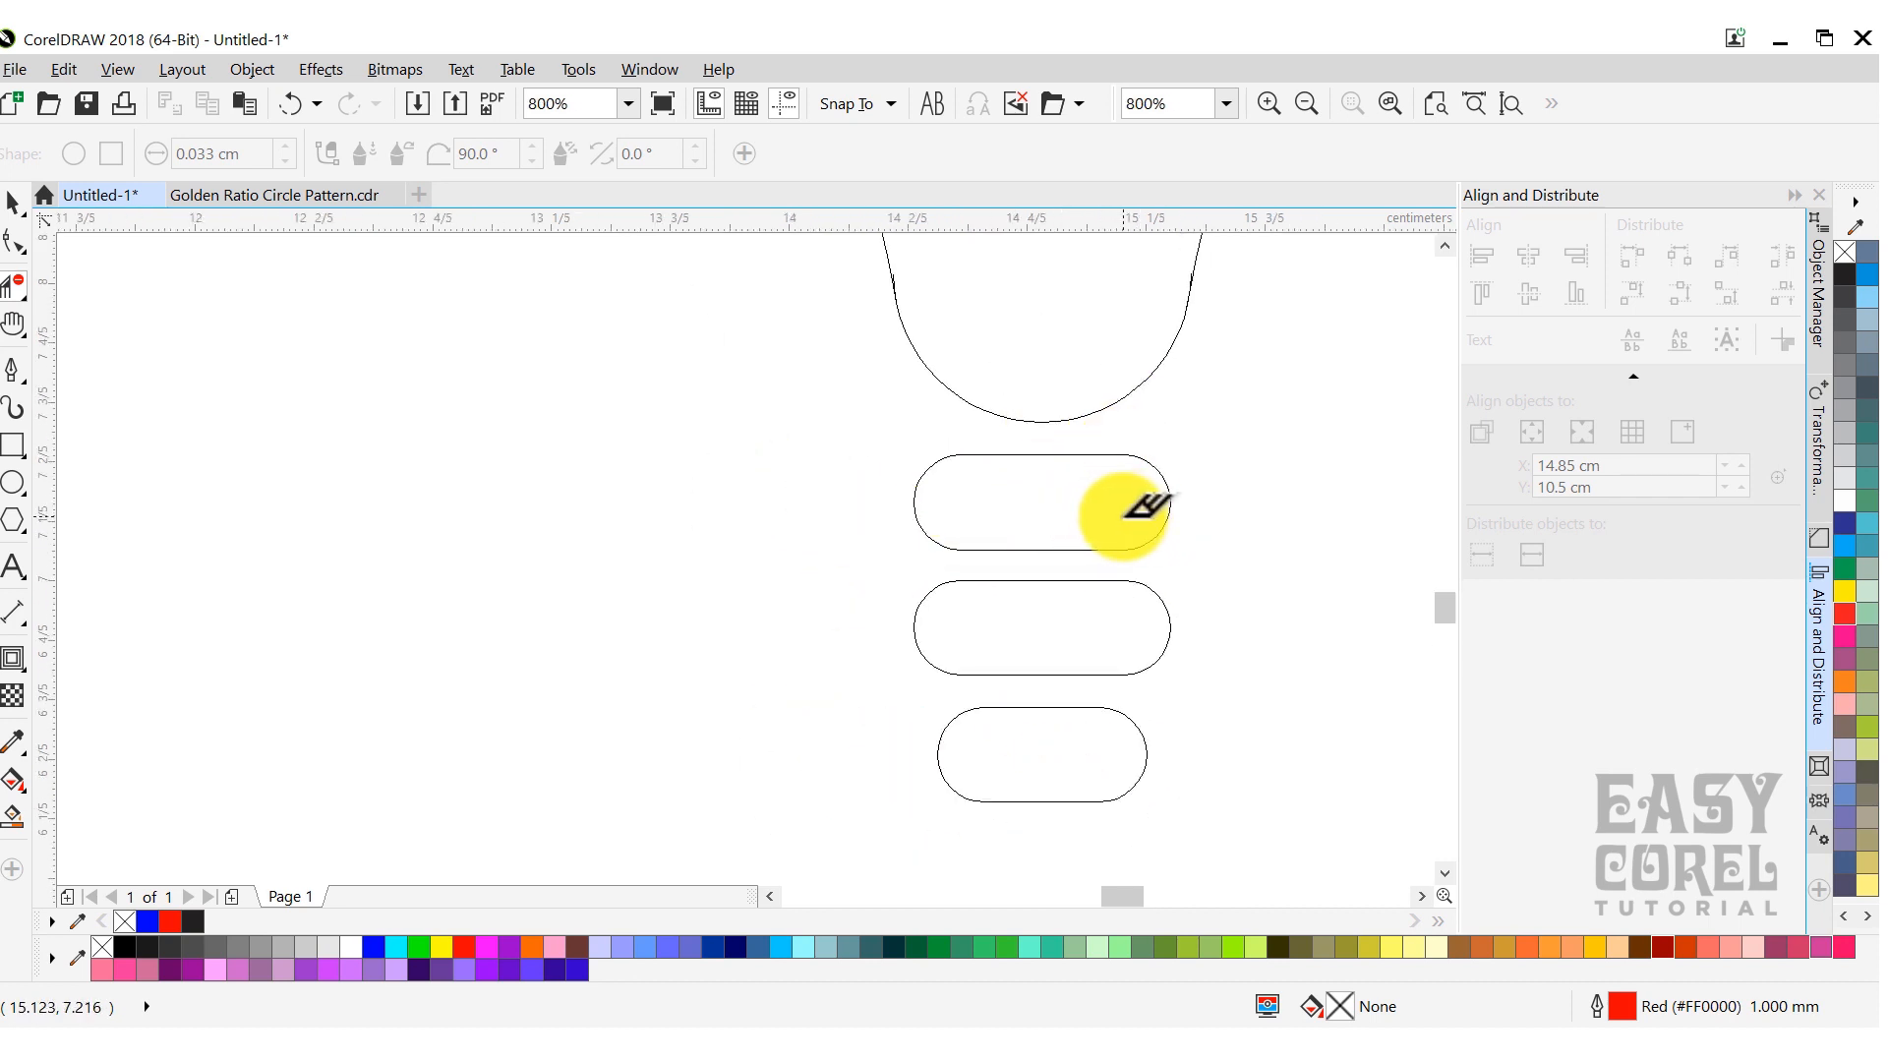
scroll(1071, 510, "down", 2)
left_click(14, 202)
left_click(117, 69)
left_click(193, 187)
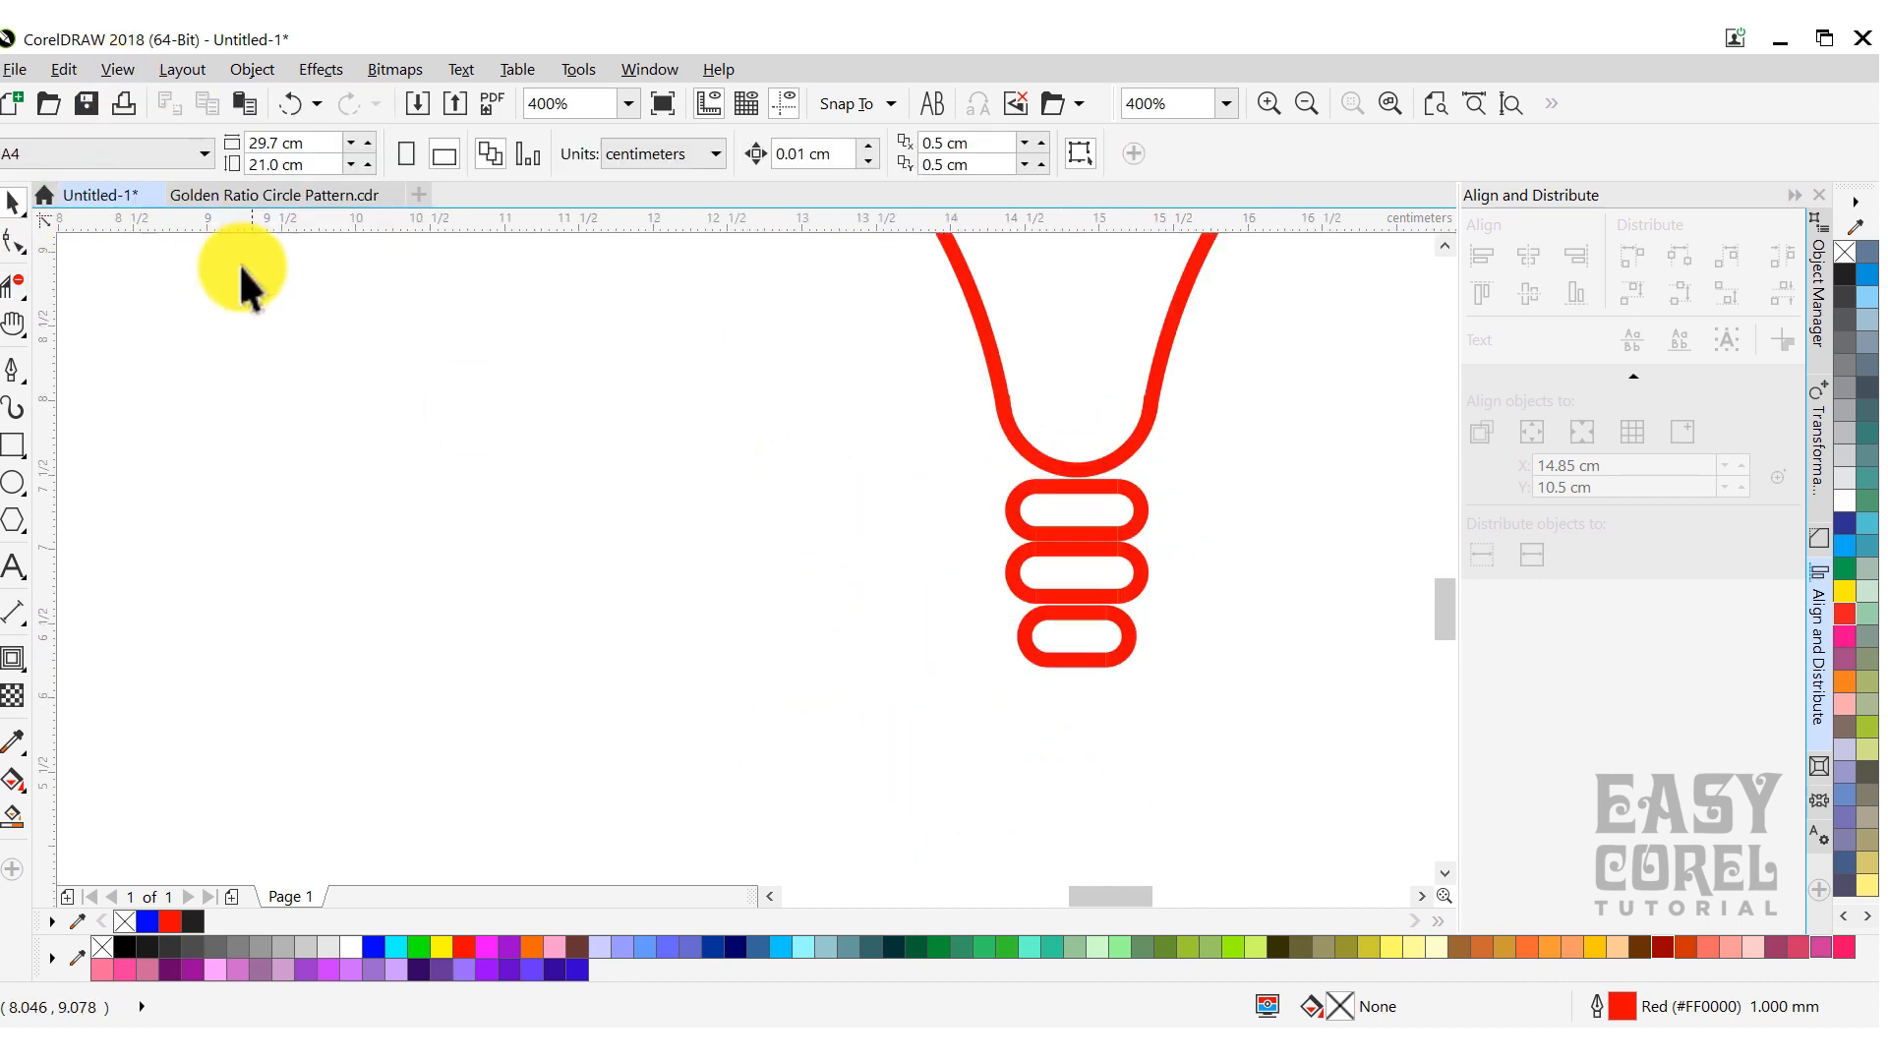
Convert all the bulb's outlines to objects, weld them and break the curve apart into solid red shapes.
scroll(749, 327, "down", 6)
scroll(480, 280, "up", 2)
left_click_drag(955, 773, 955, 774)
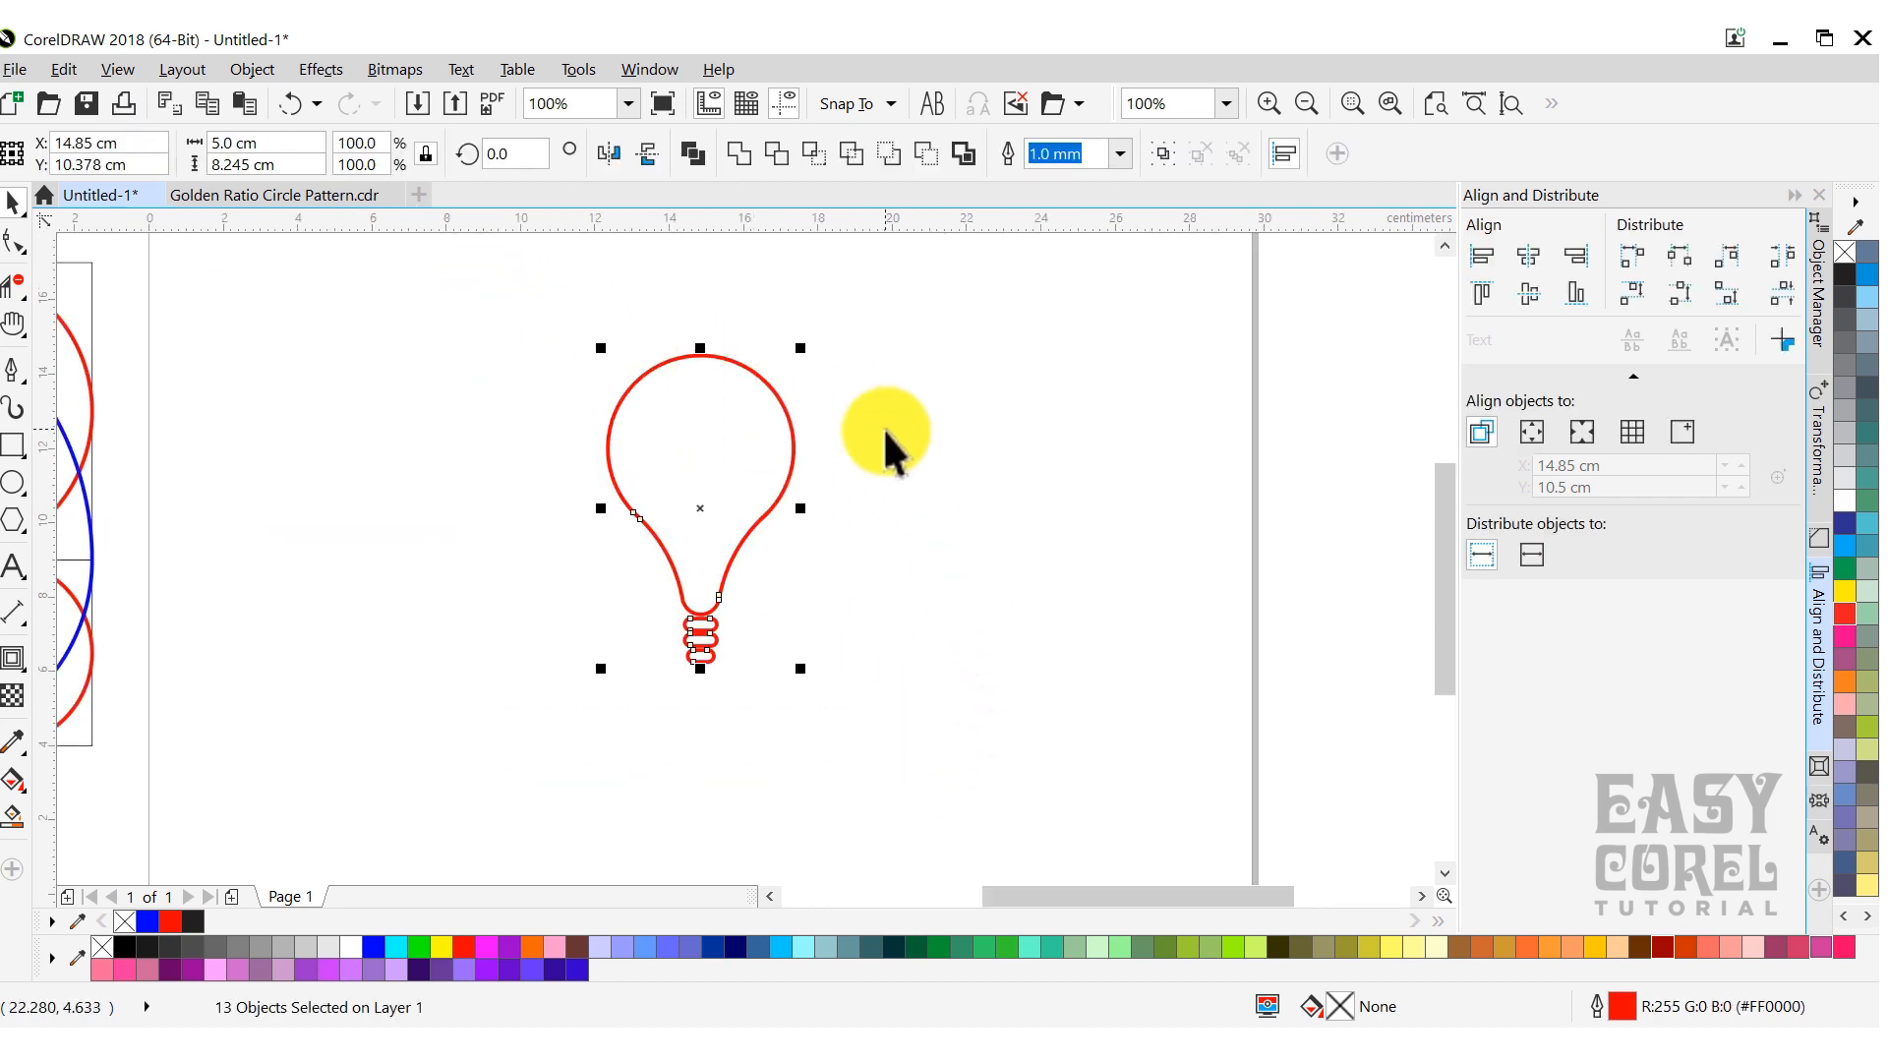
left_click(250, 69)
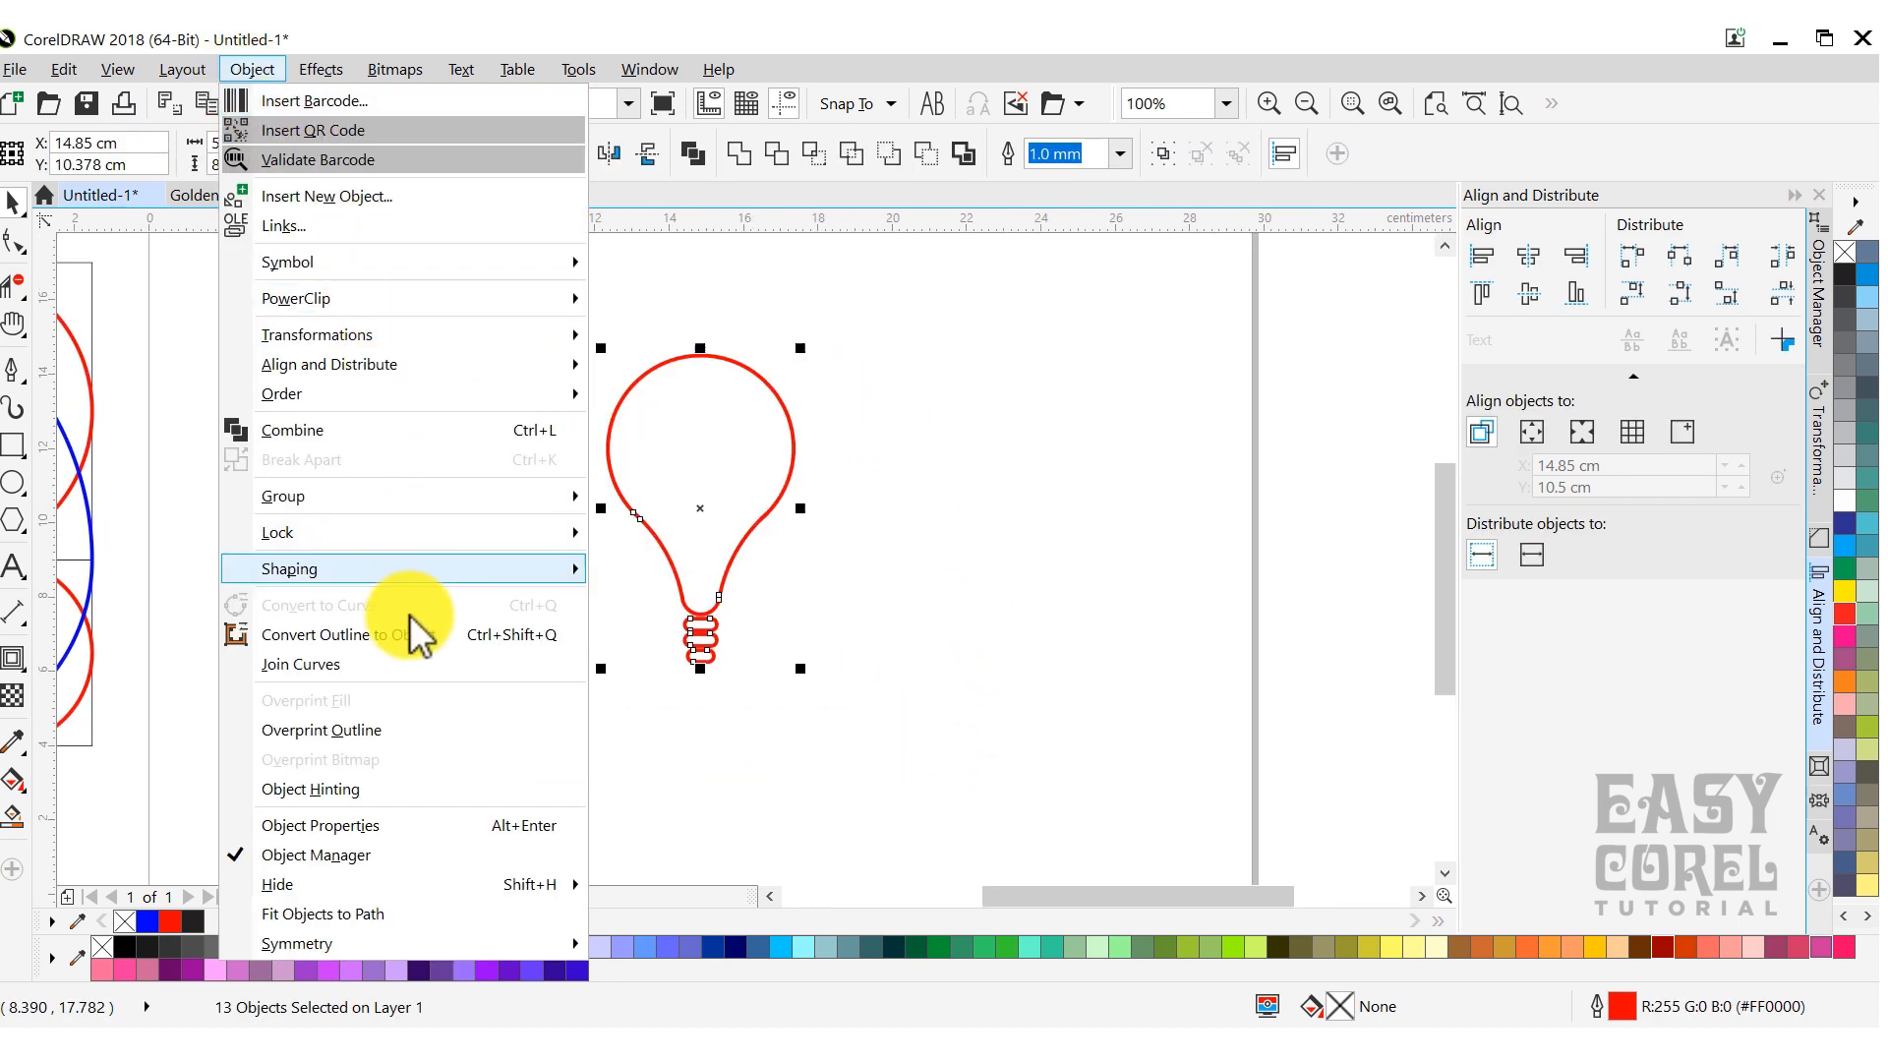
left_click(442, 640)
left_click(705, 154)
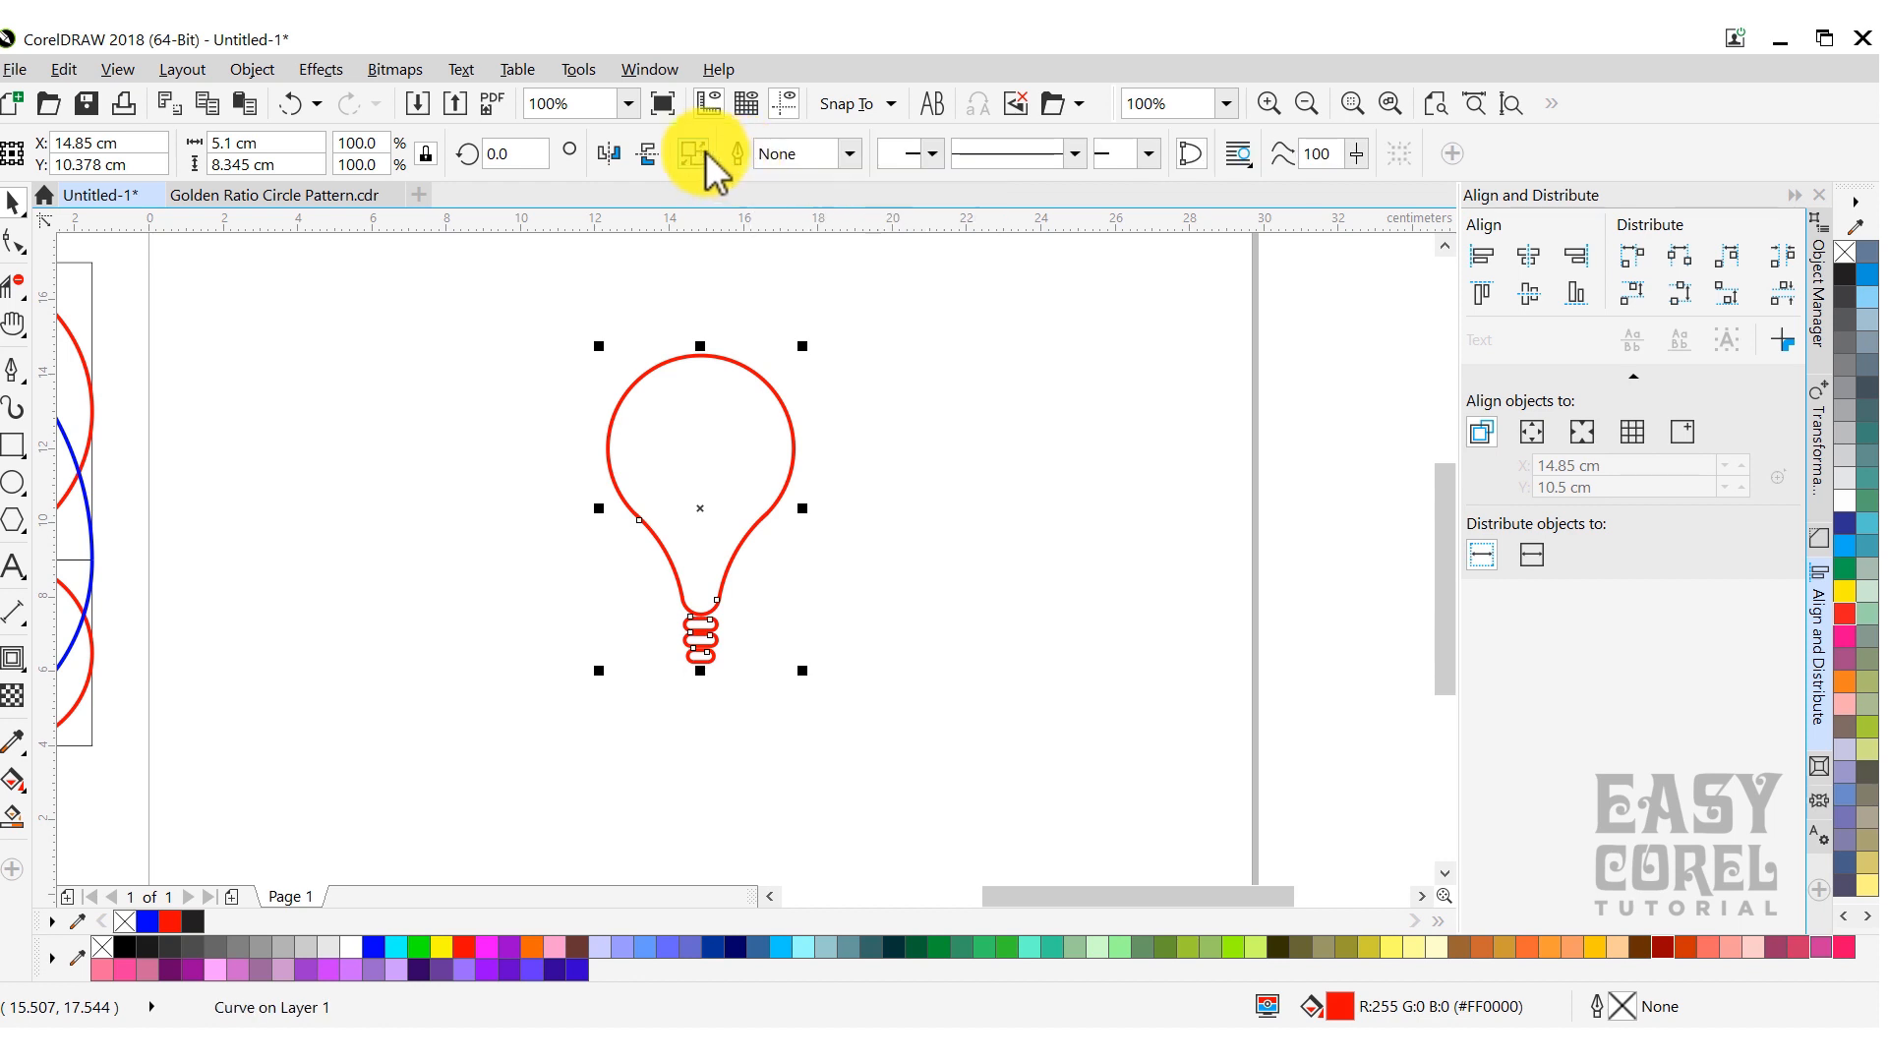
left_click(696, 157)
left_click(745, 165)
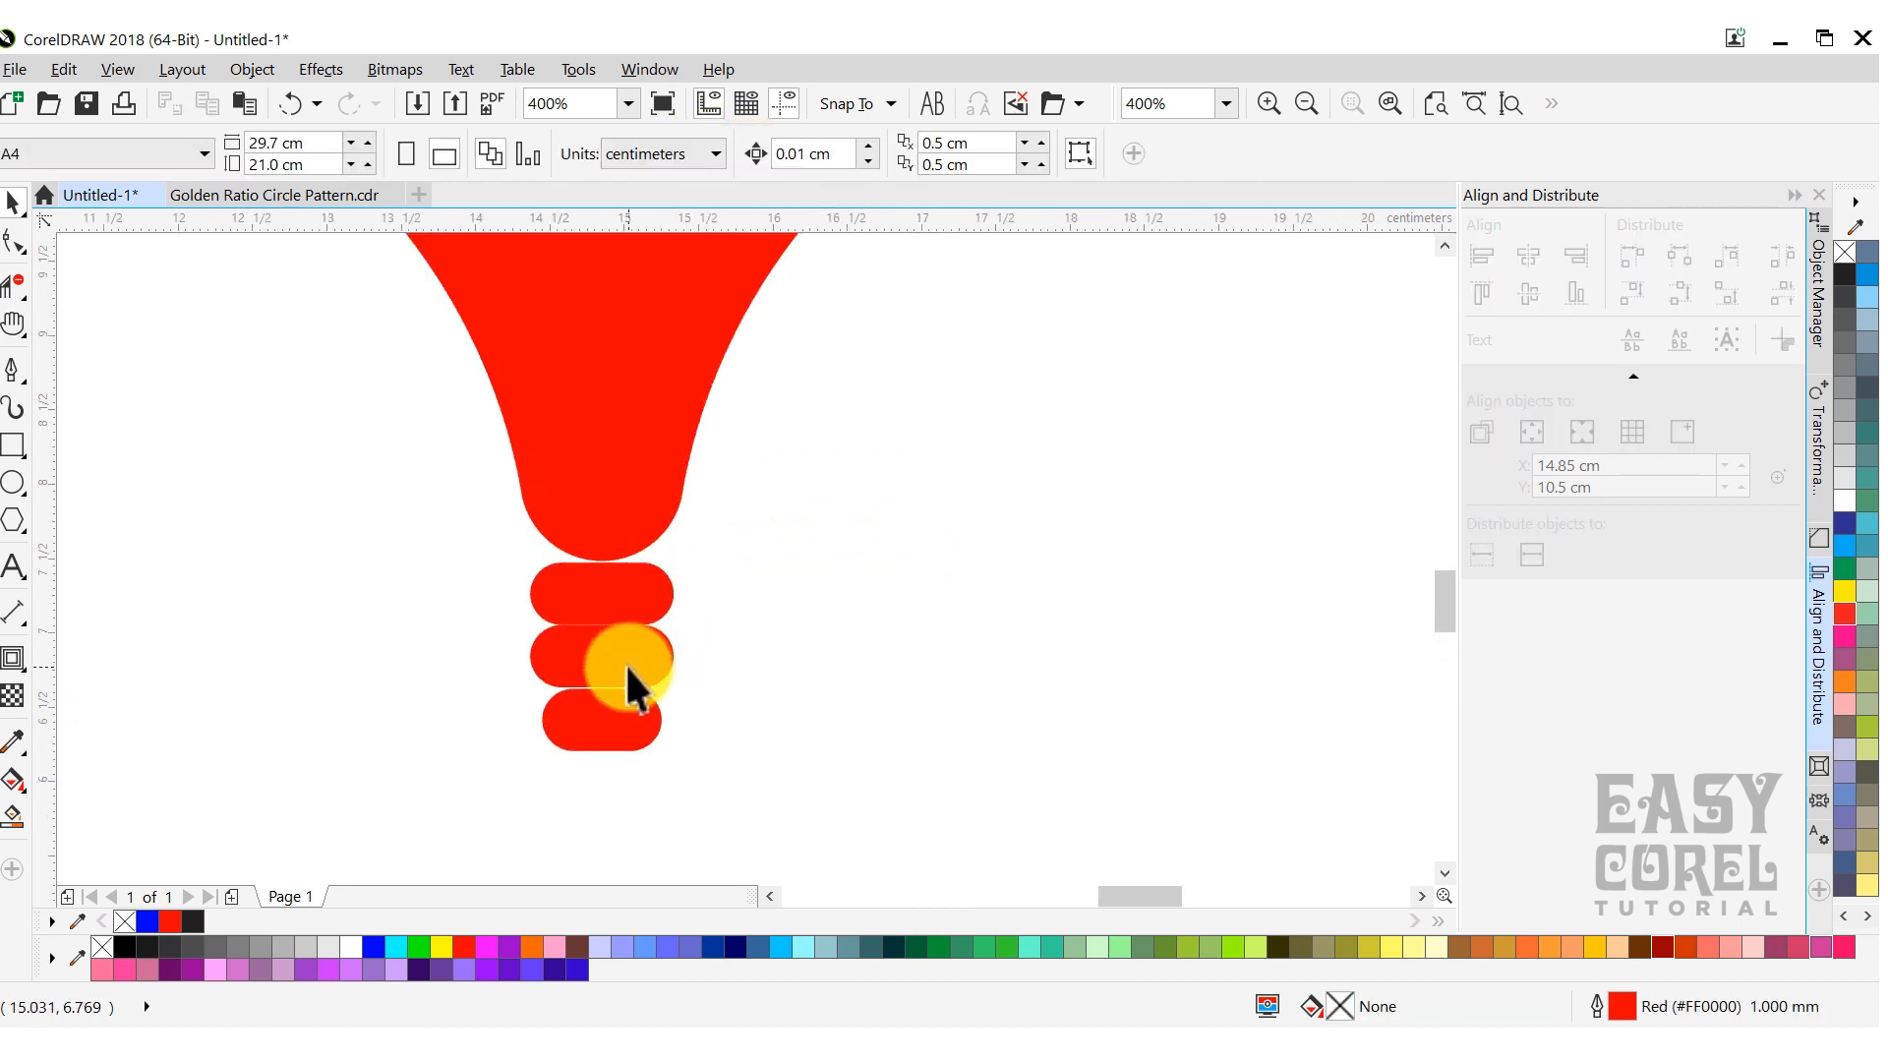
Move the three rounded base slots downward to leave small, even gaps below the bulb and between the slots.
scroll(623, 663, "up", 2)
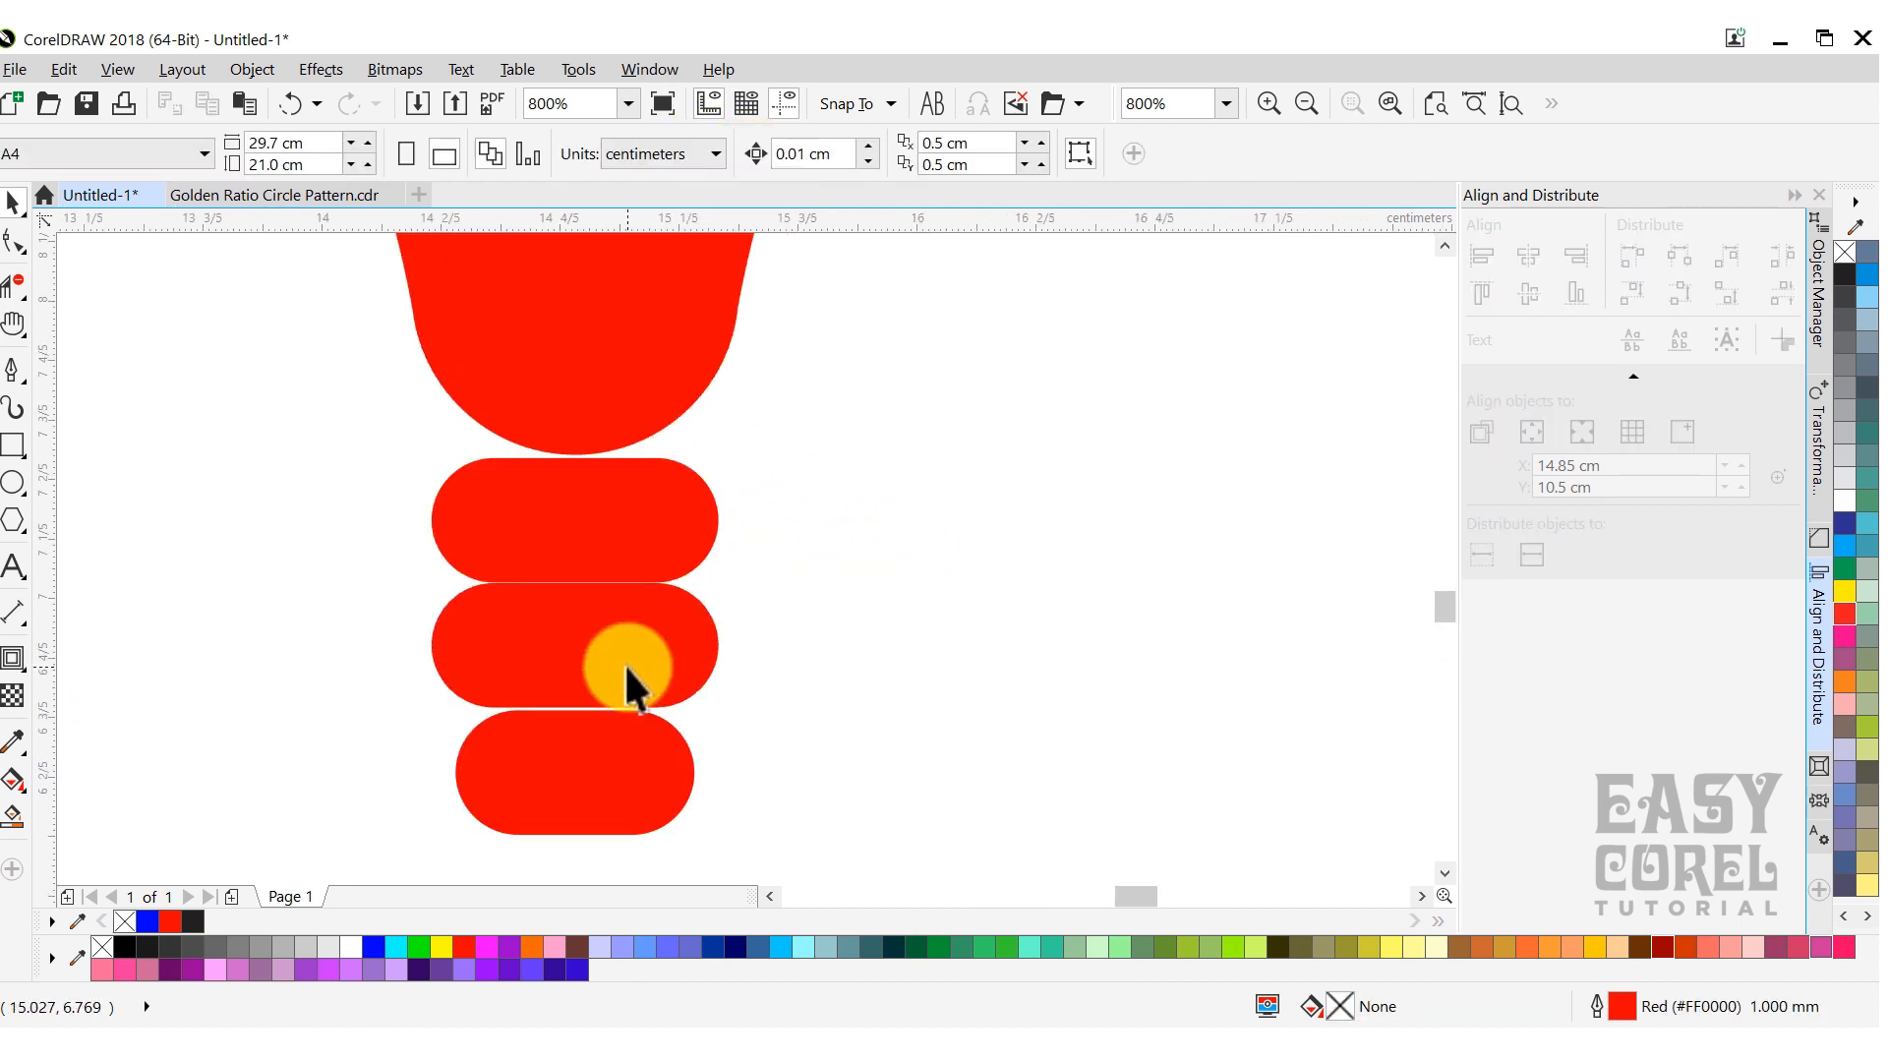
scroll(623, 675, "down", 4)
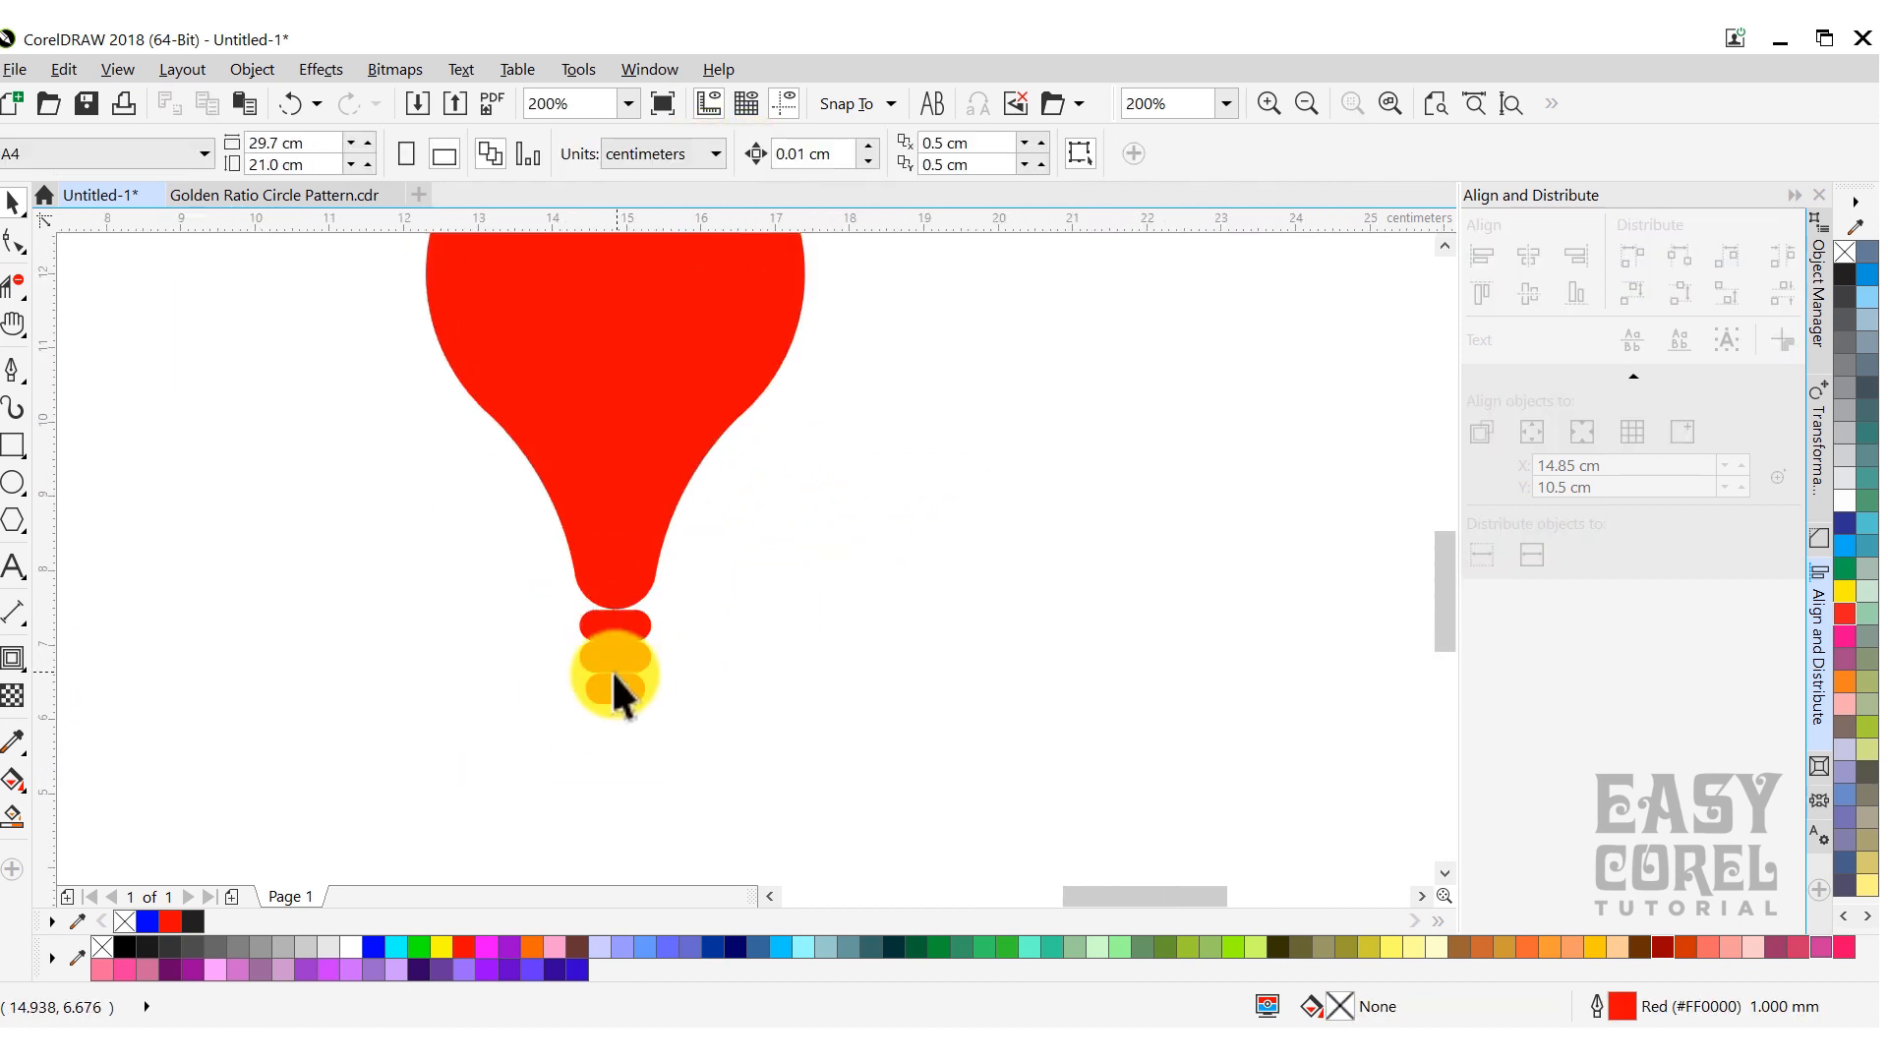
scroll(611, 669, "up", 2)
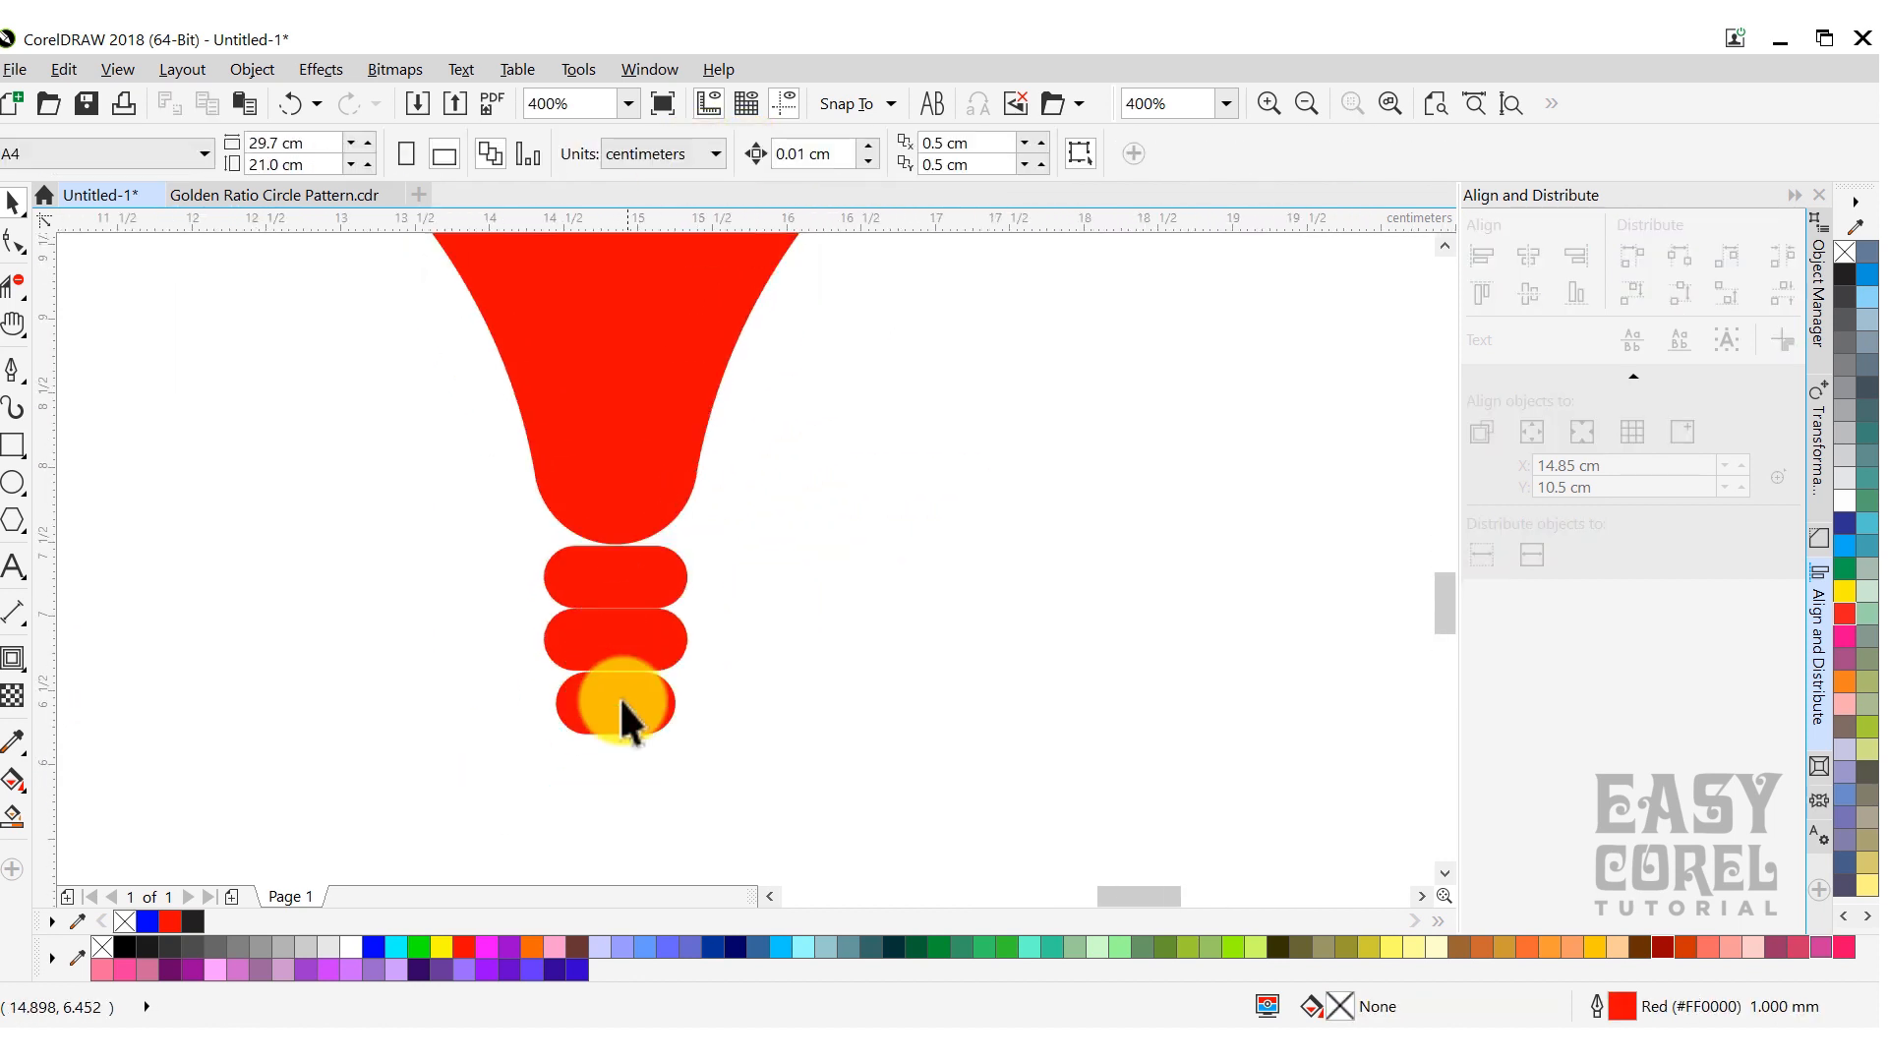
scroll(622, 701, "up", 2)
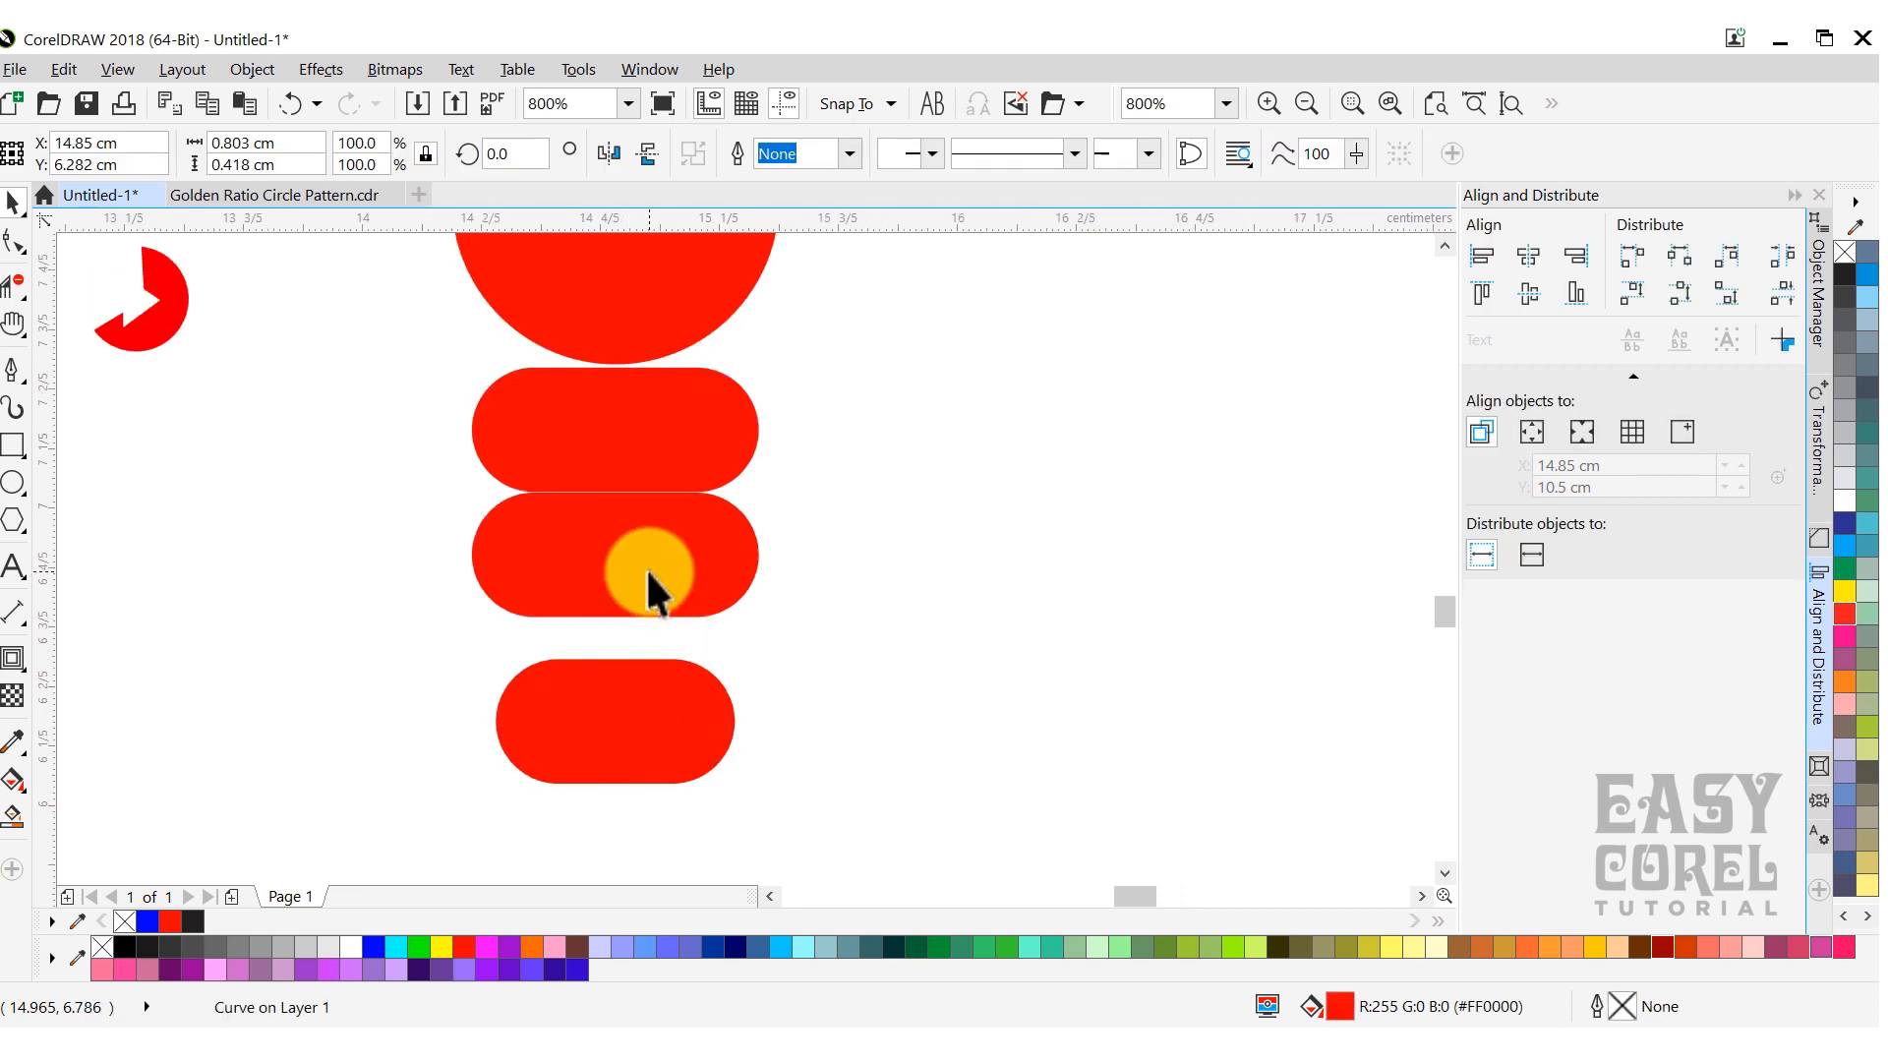
left_click(684, 553)
left_click_drag(683, 553, 689, 405)
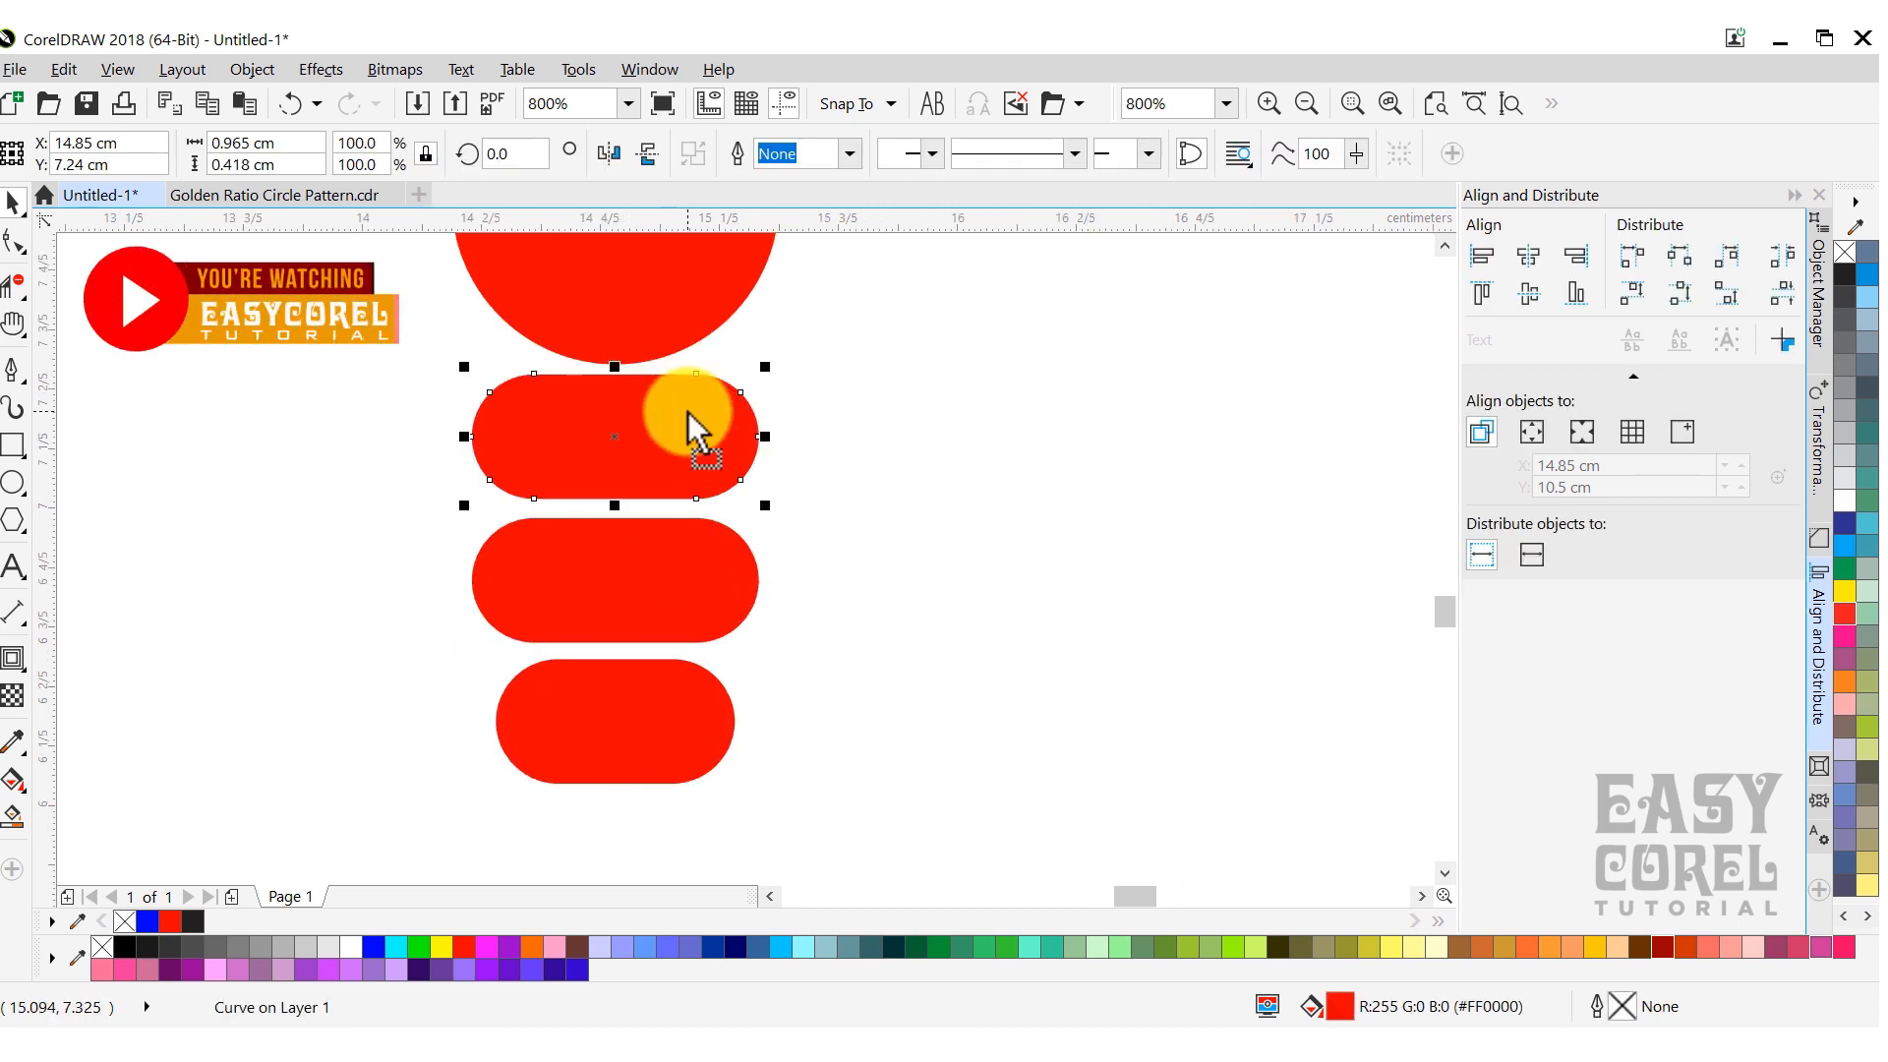
Select the bulb body and its three base slots and weld them into a single curve.
scroll(689, 433, "down", 8)
key("ctrl+a")
scroll(726, 306, "up", 2)
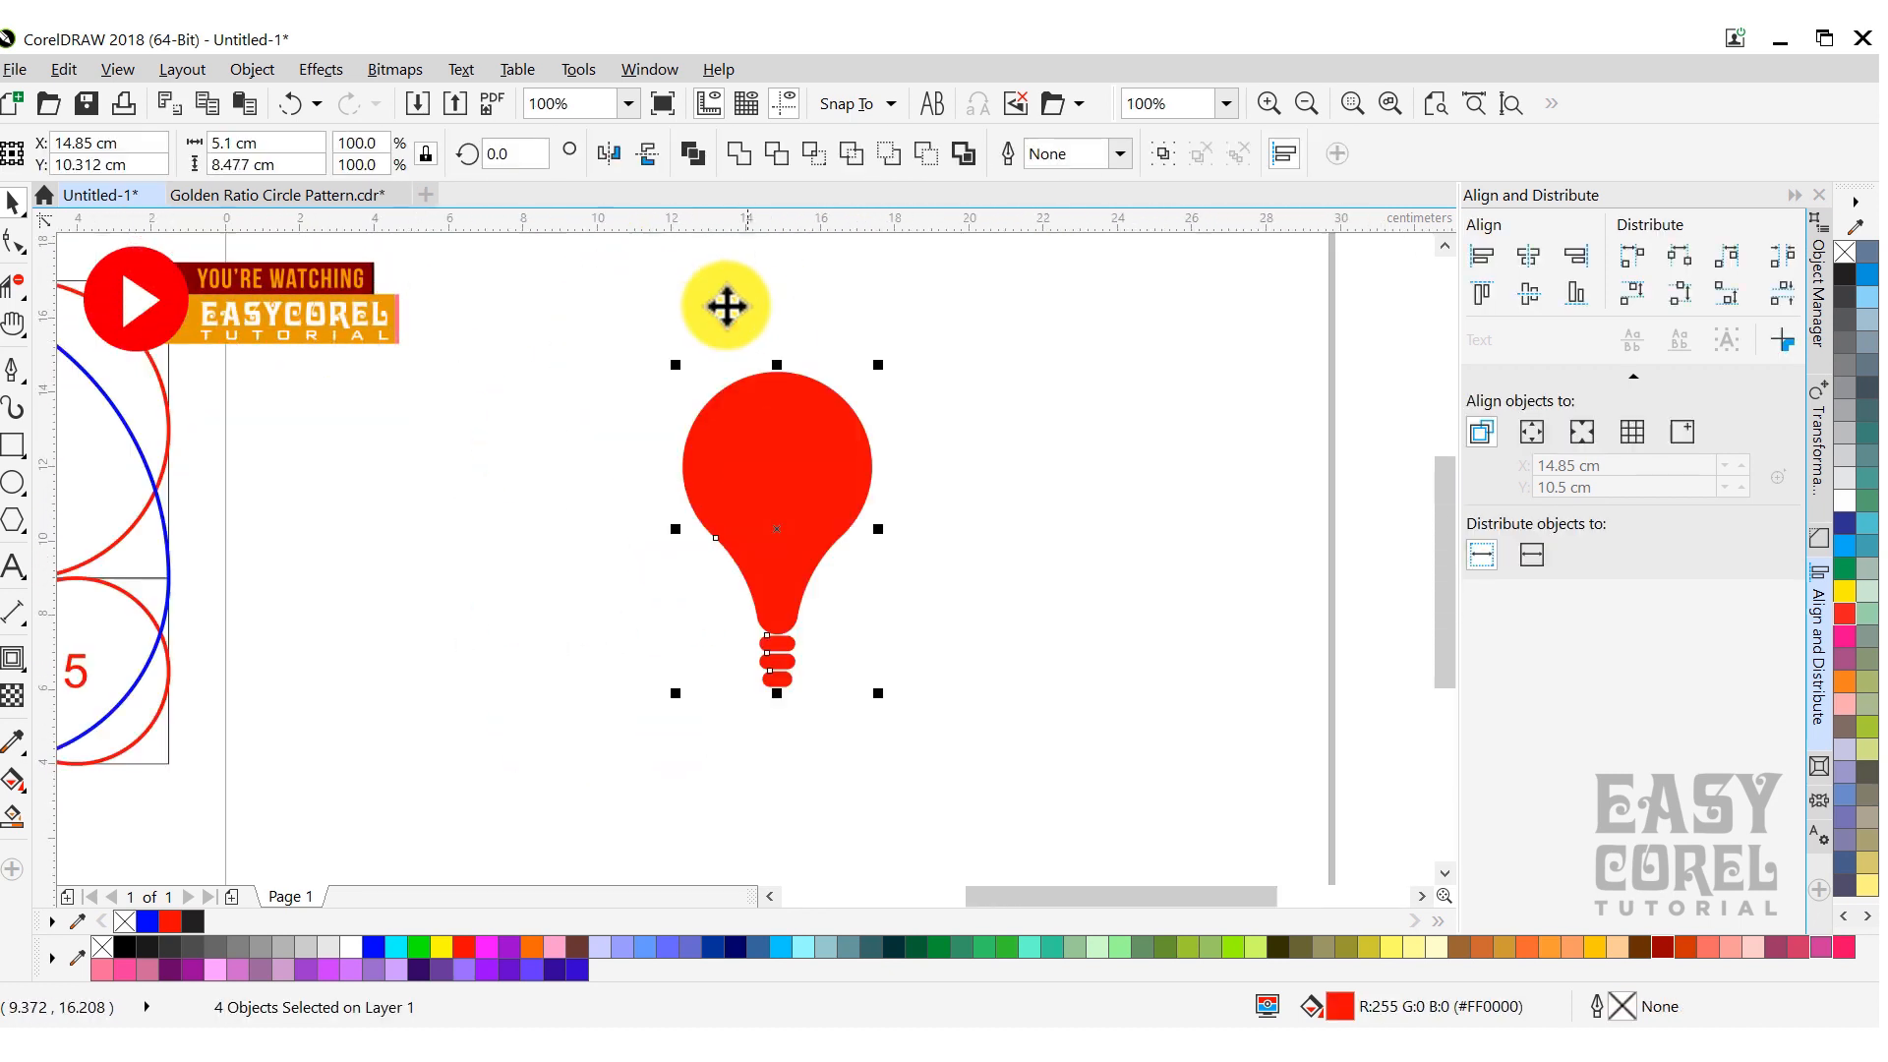
left_click(740, 154)
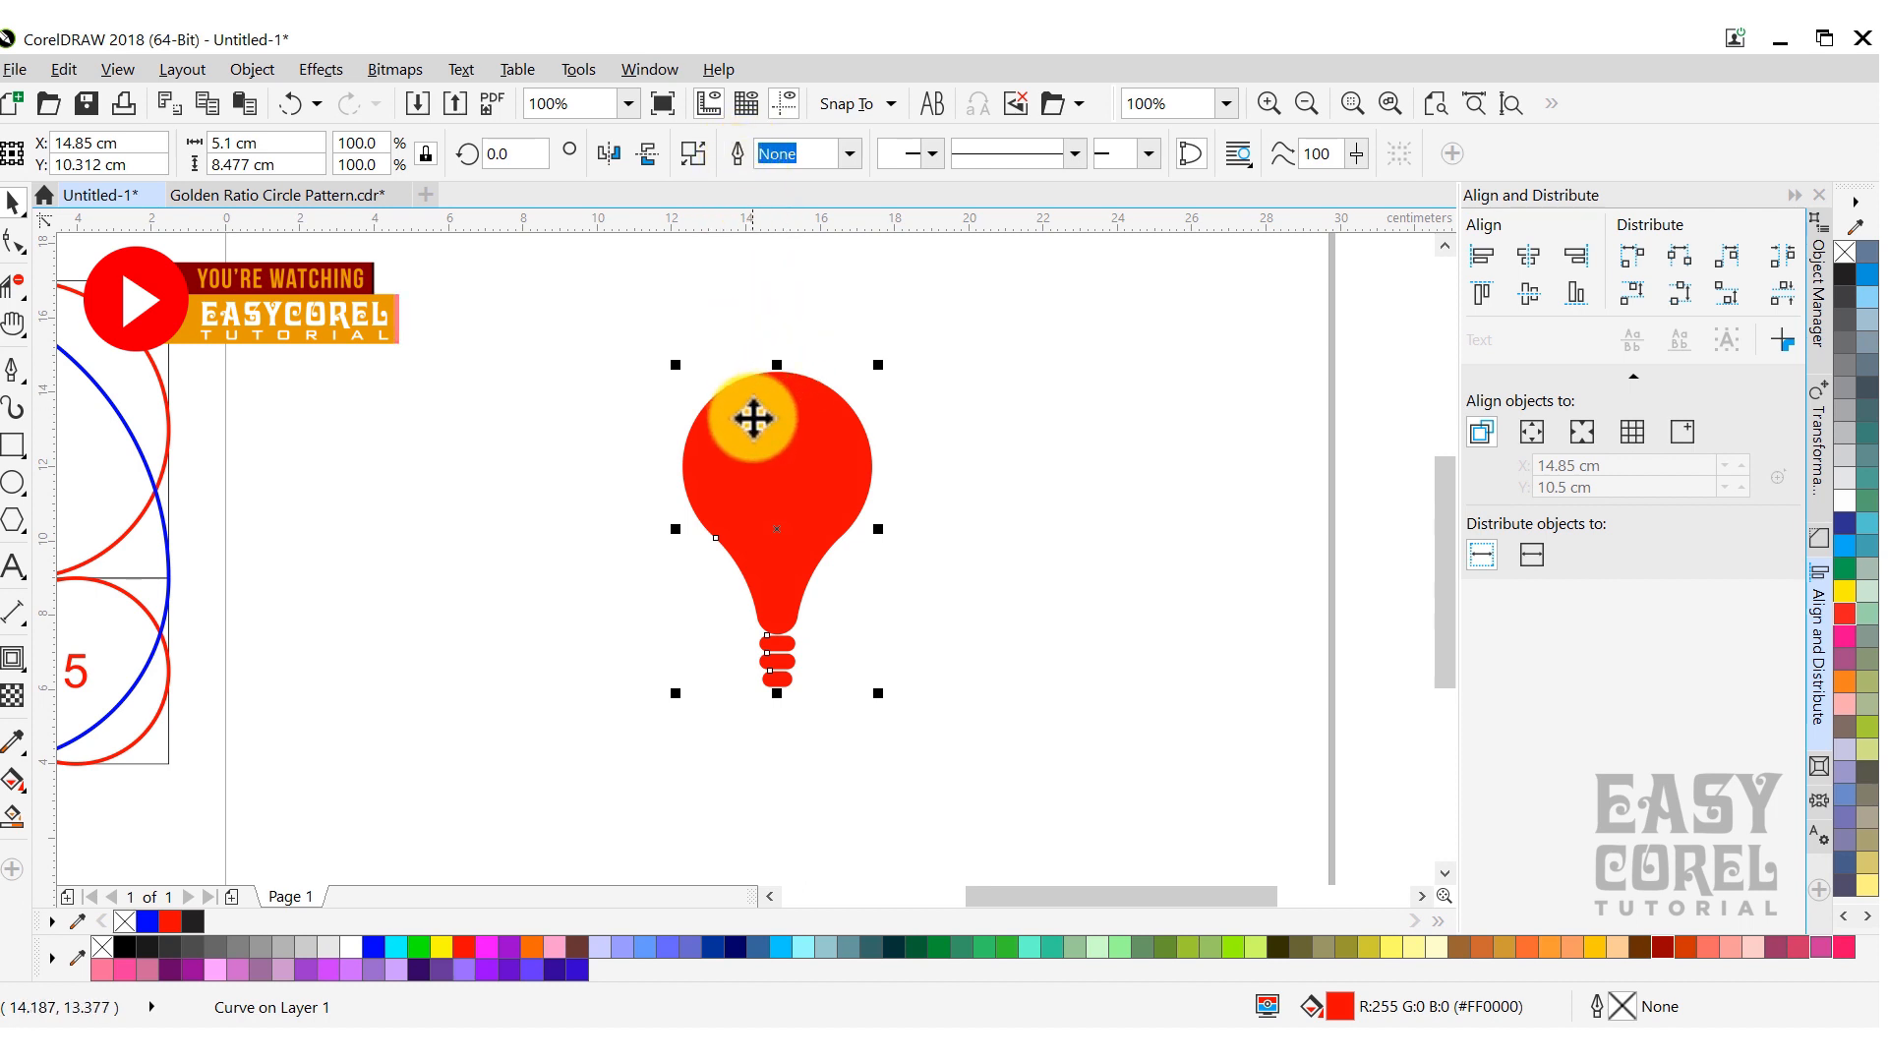
Draw a square about 10.8 cm wide around the bulb, round its corners to about 1.4 cm and center it on the page.
left_click(13, 445)
left_click_drag(548, 314, 949, 716)
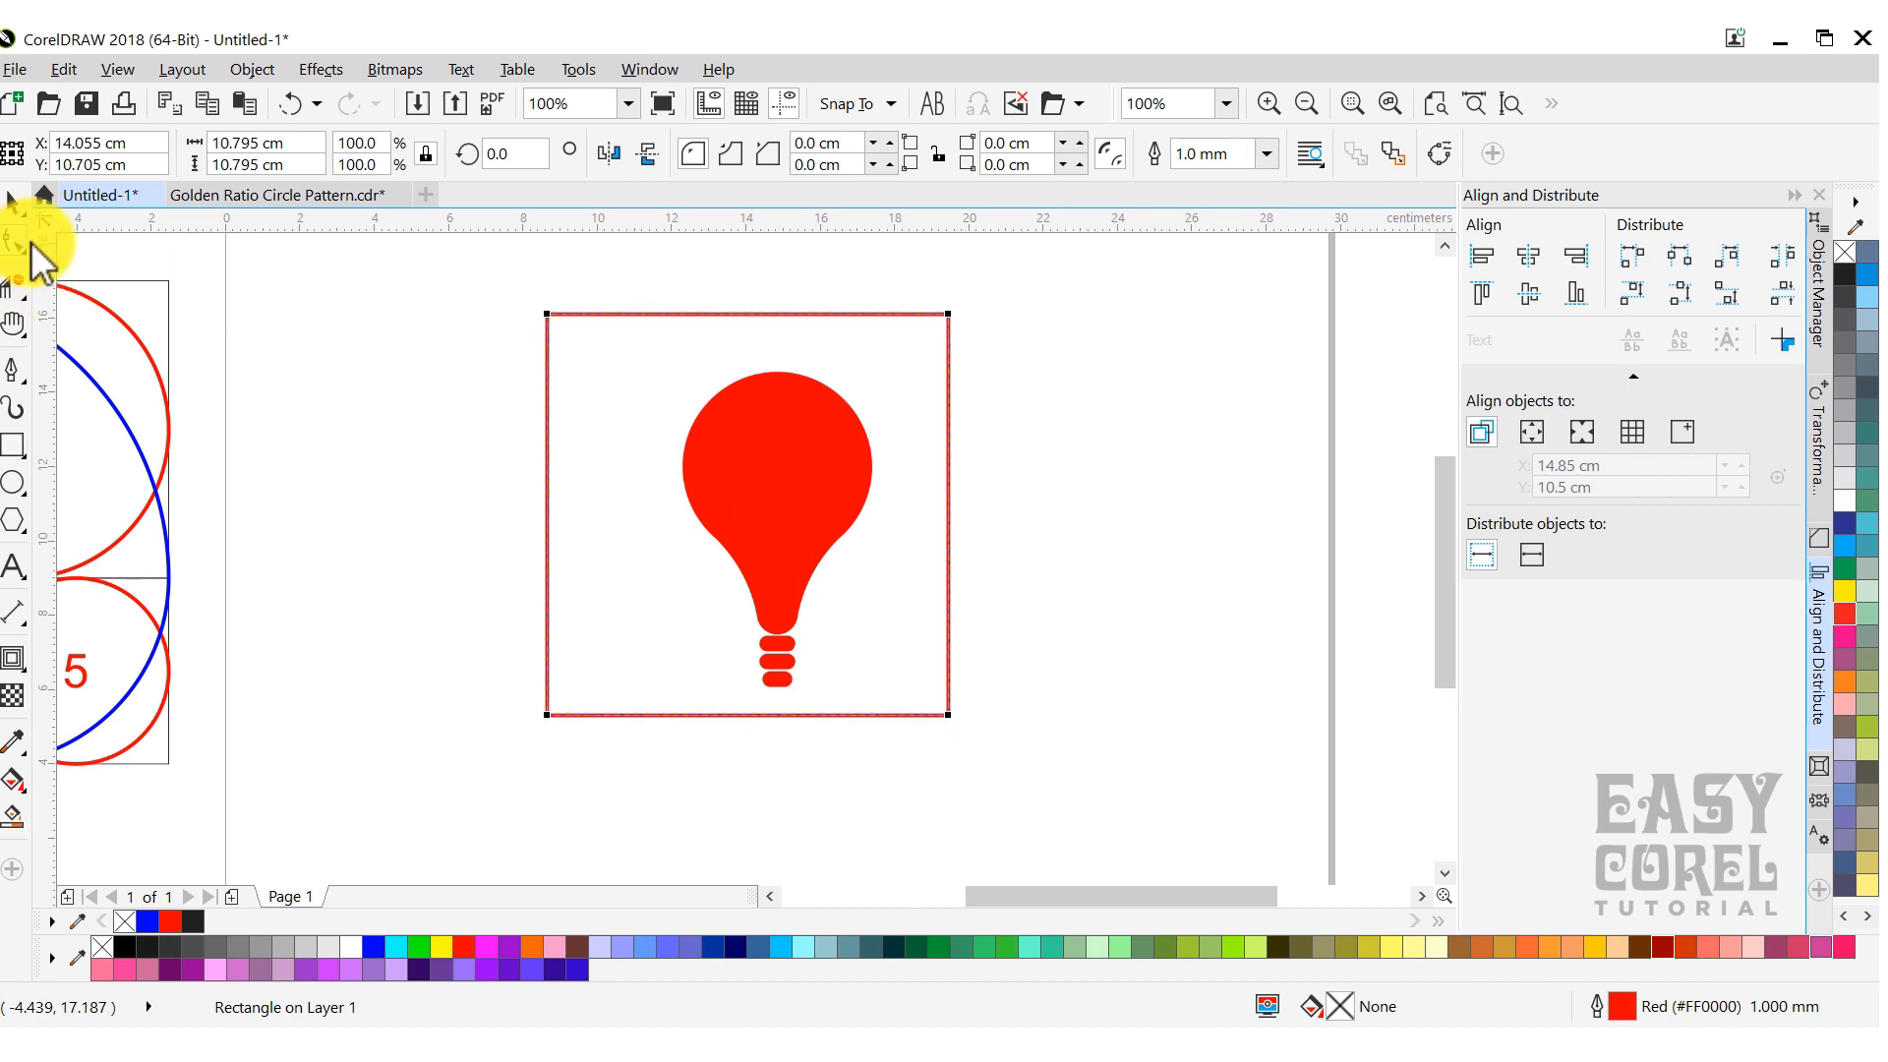
left_click_drag(948, 313, 912, 359)
key("p")
left_click(1109, 405)
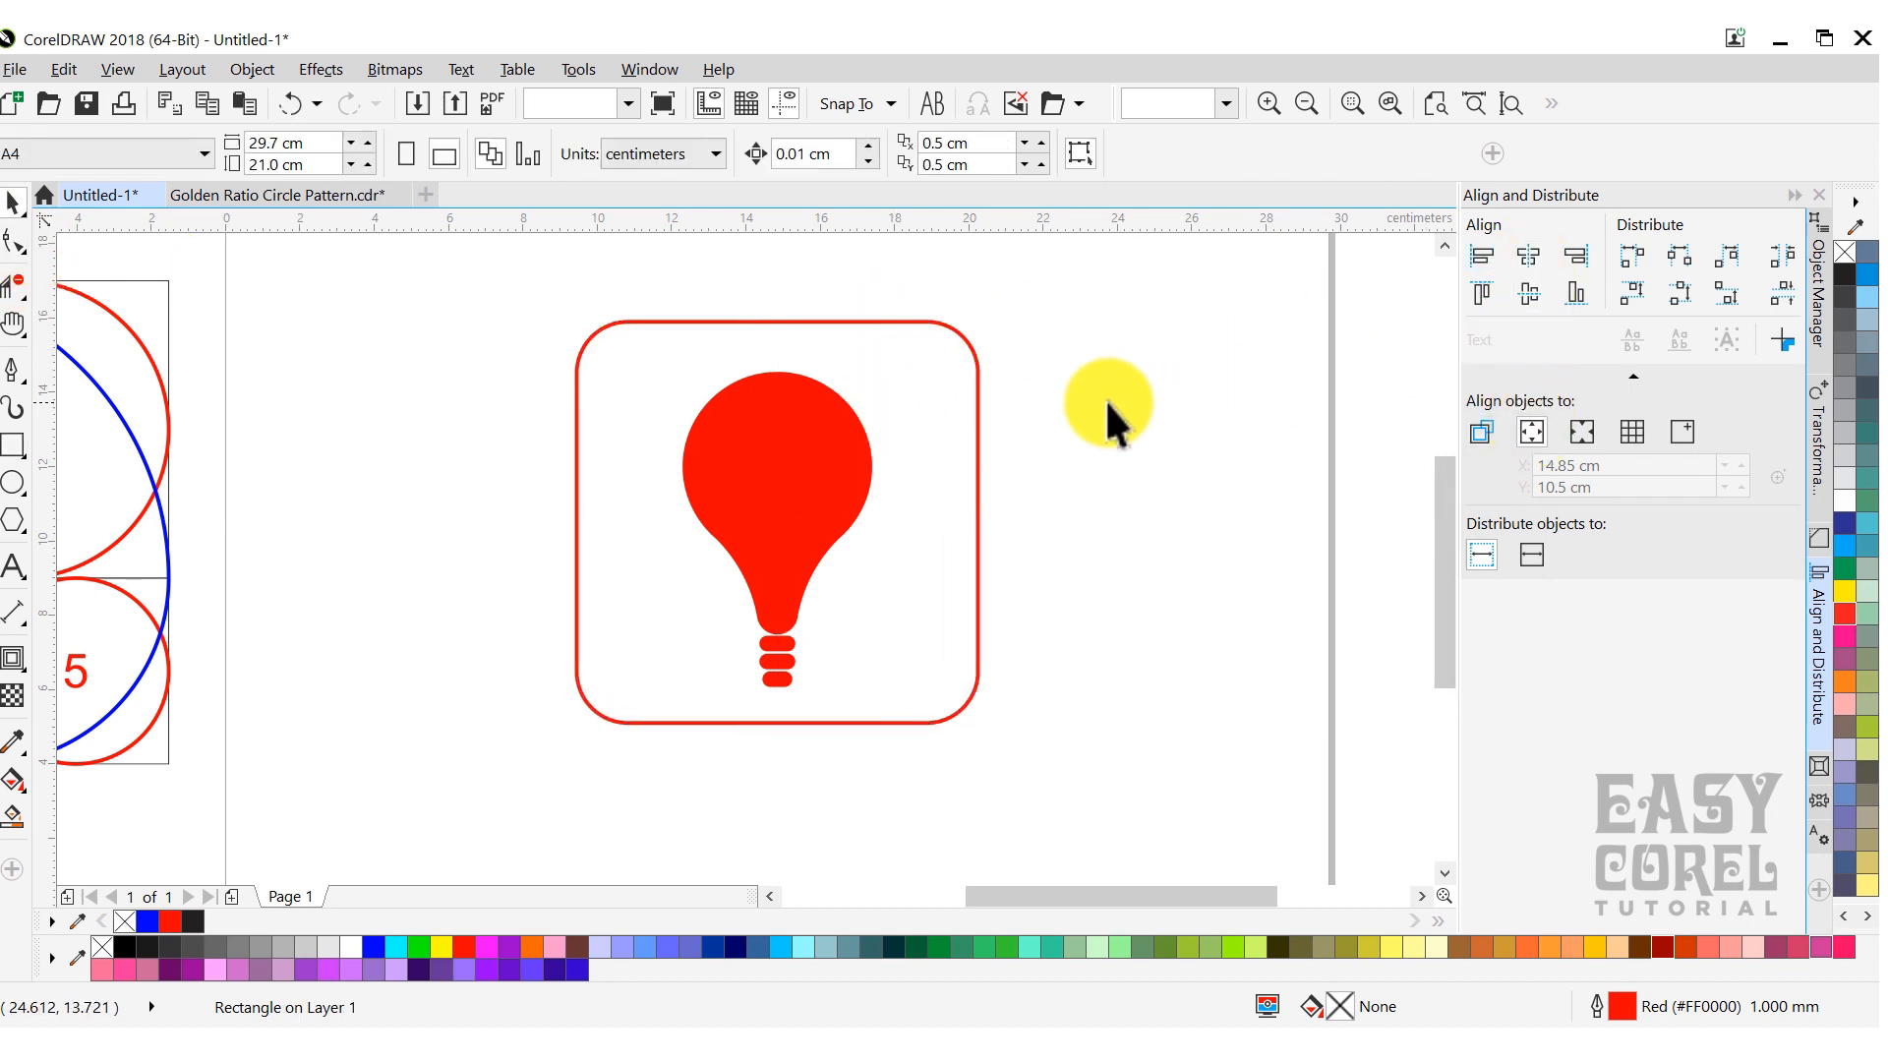
Add a one-step 0.2 cm outside contour with black fill to the bulb and break the contour group apart.
left_click(856, 418)
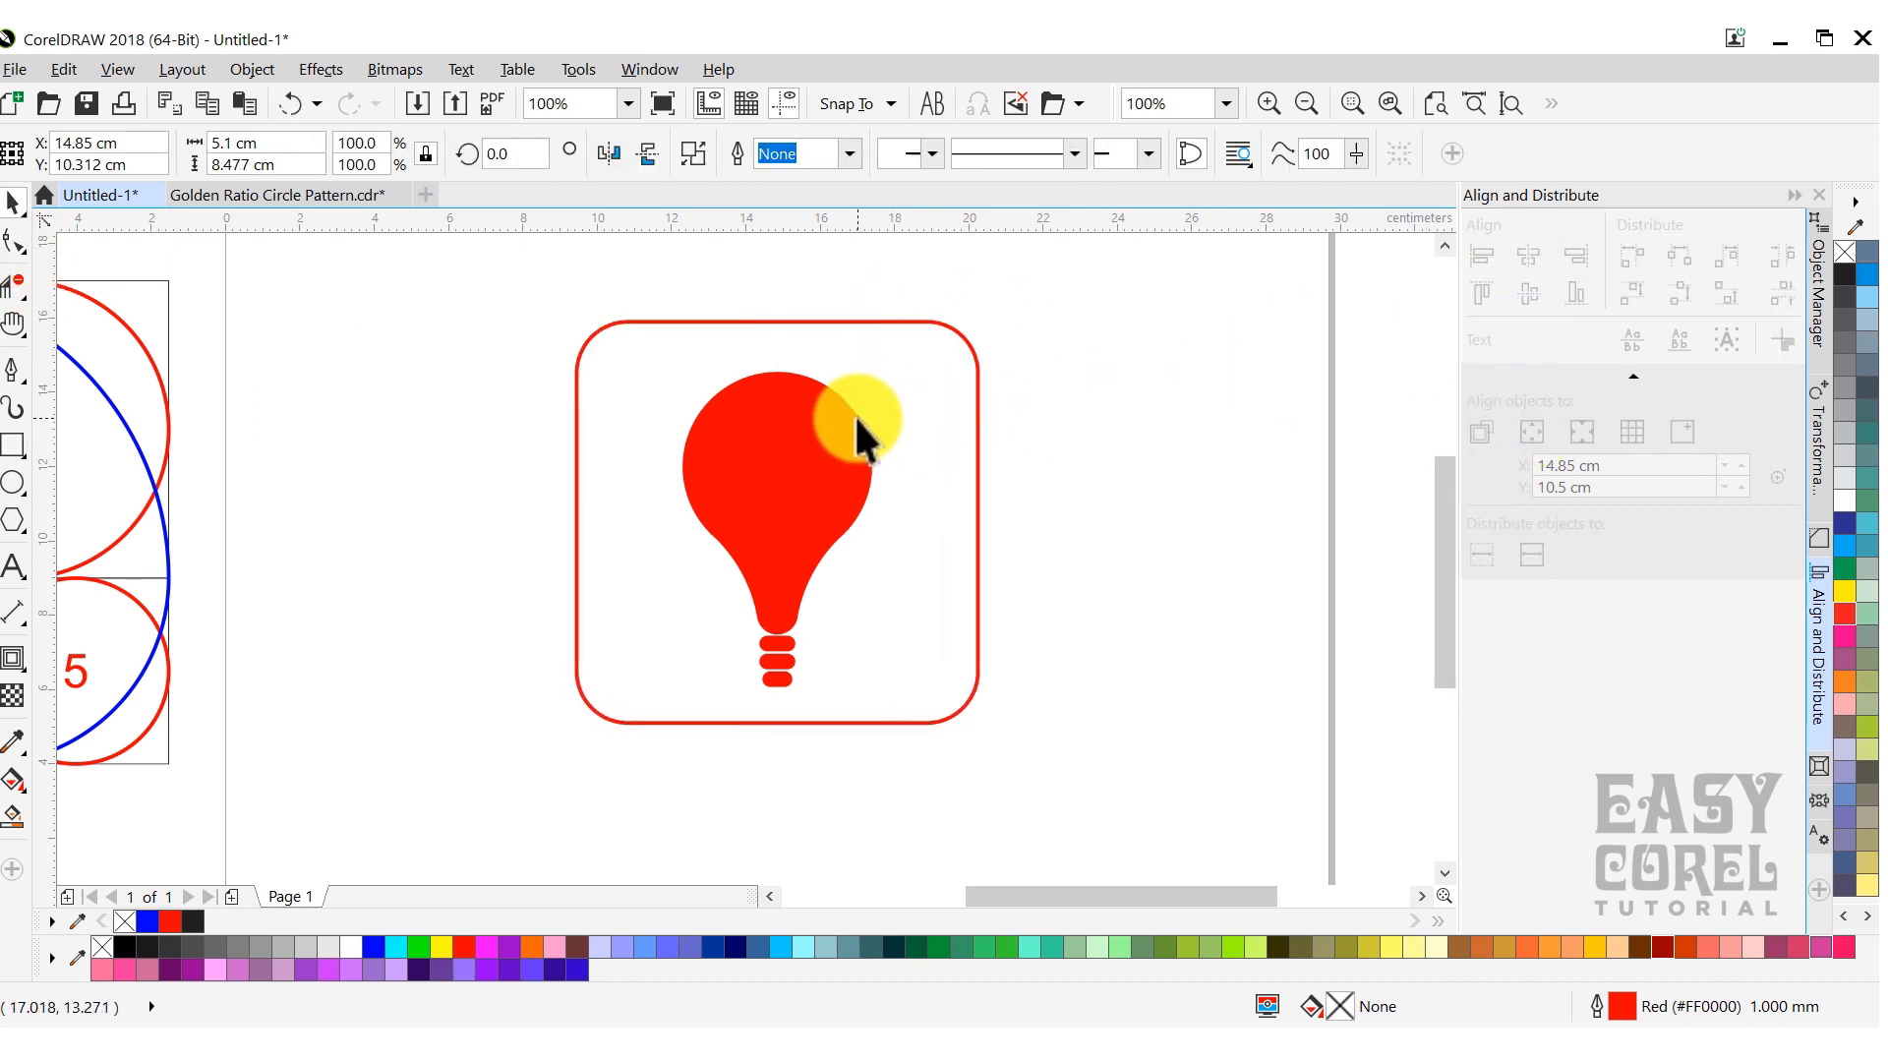
left_click(25, 673)
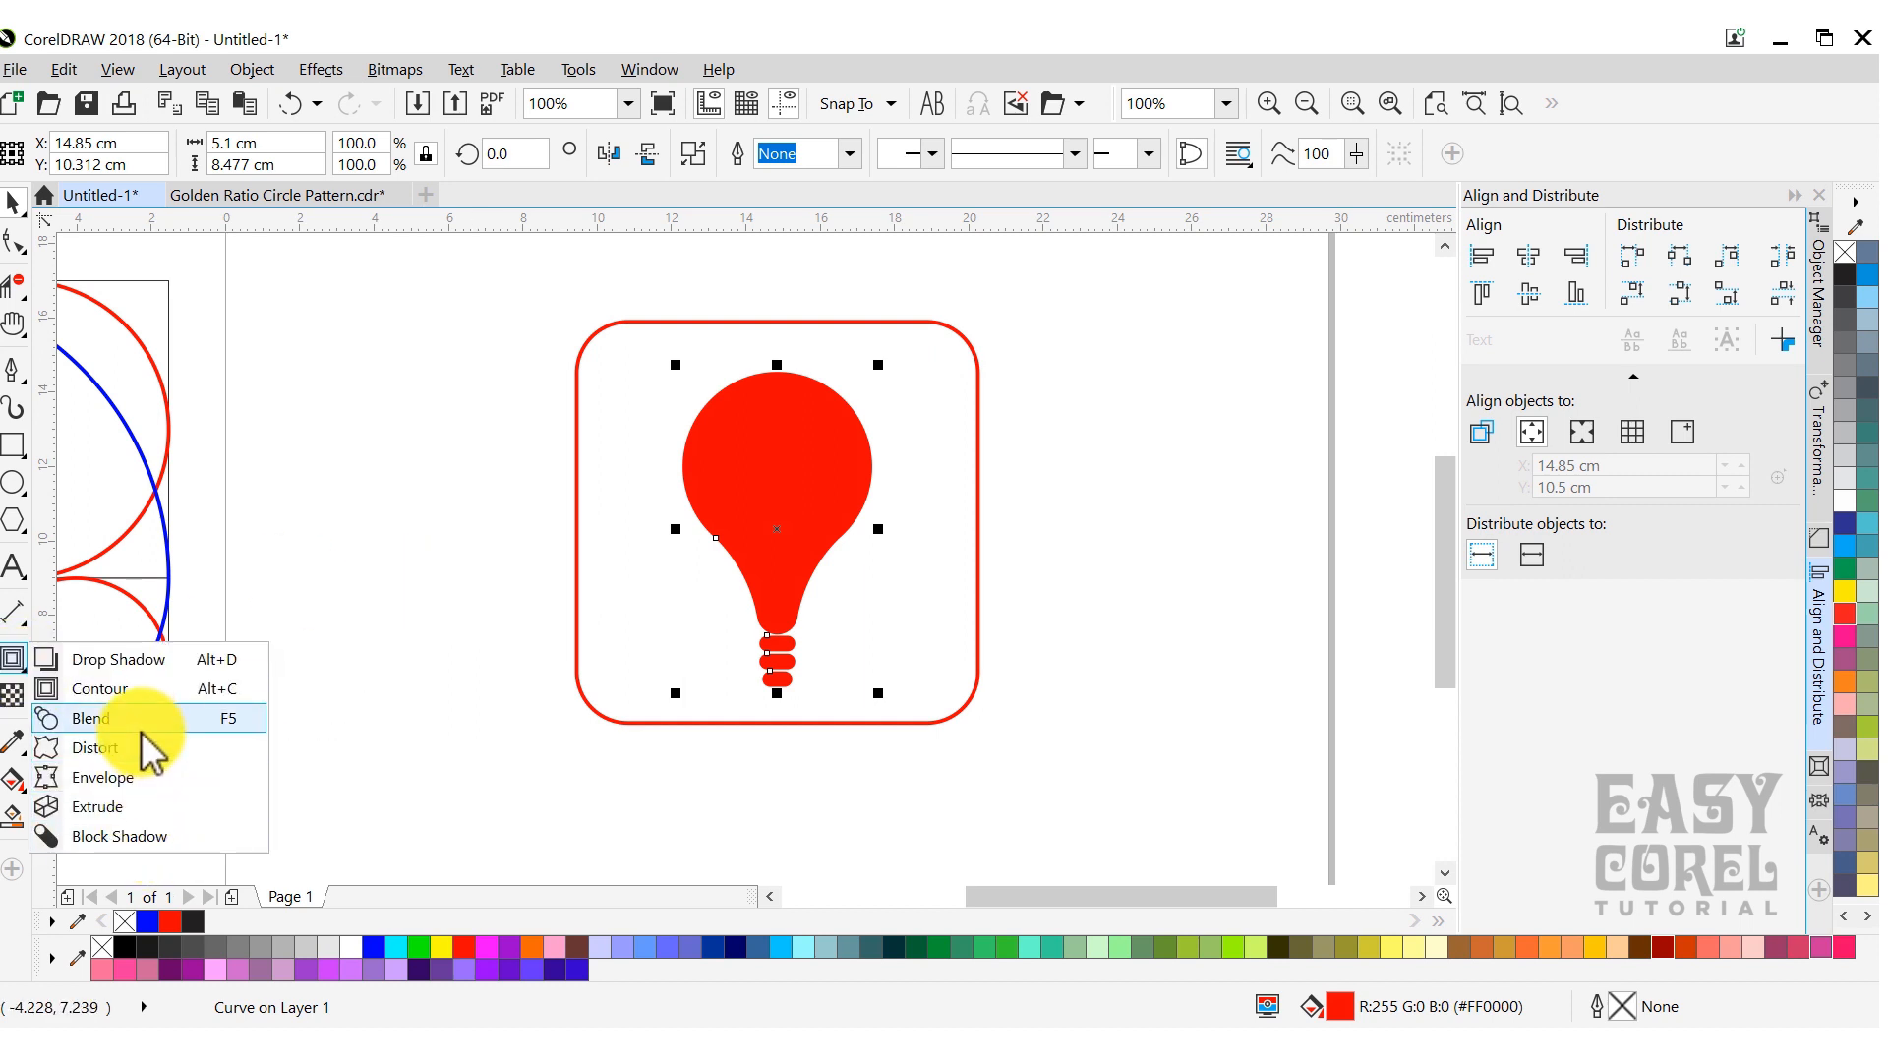
left_click(138, 688)
left_click_drag(871, 529, 862, 529)
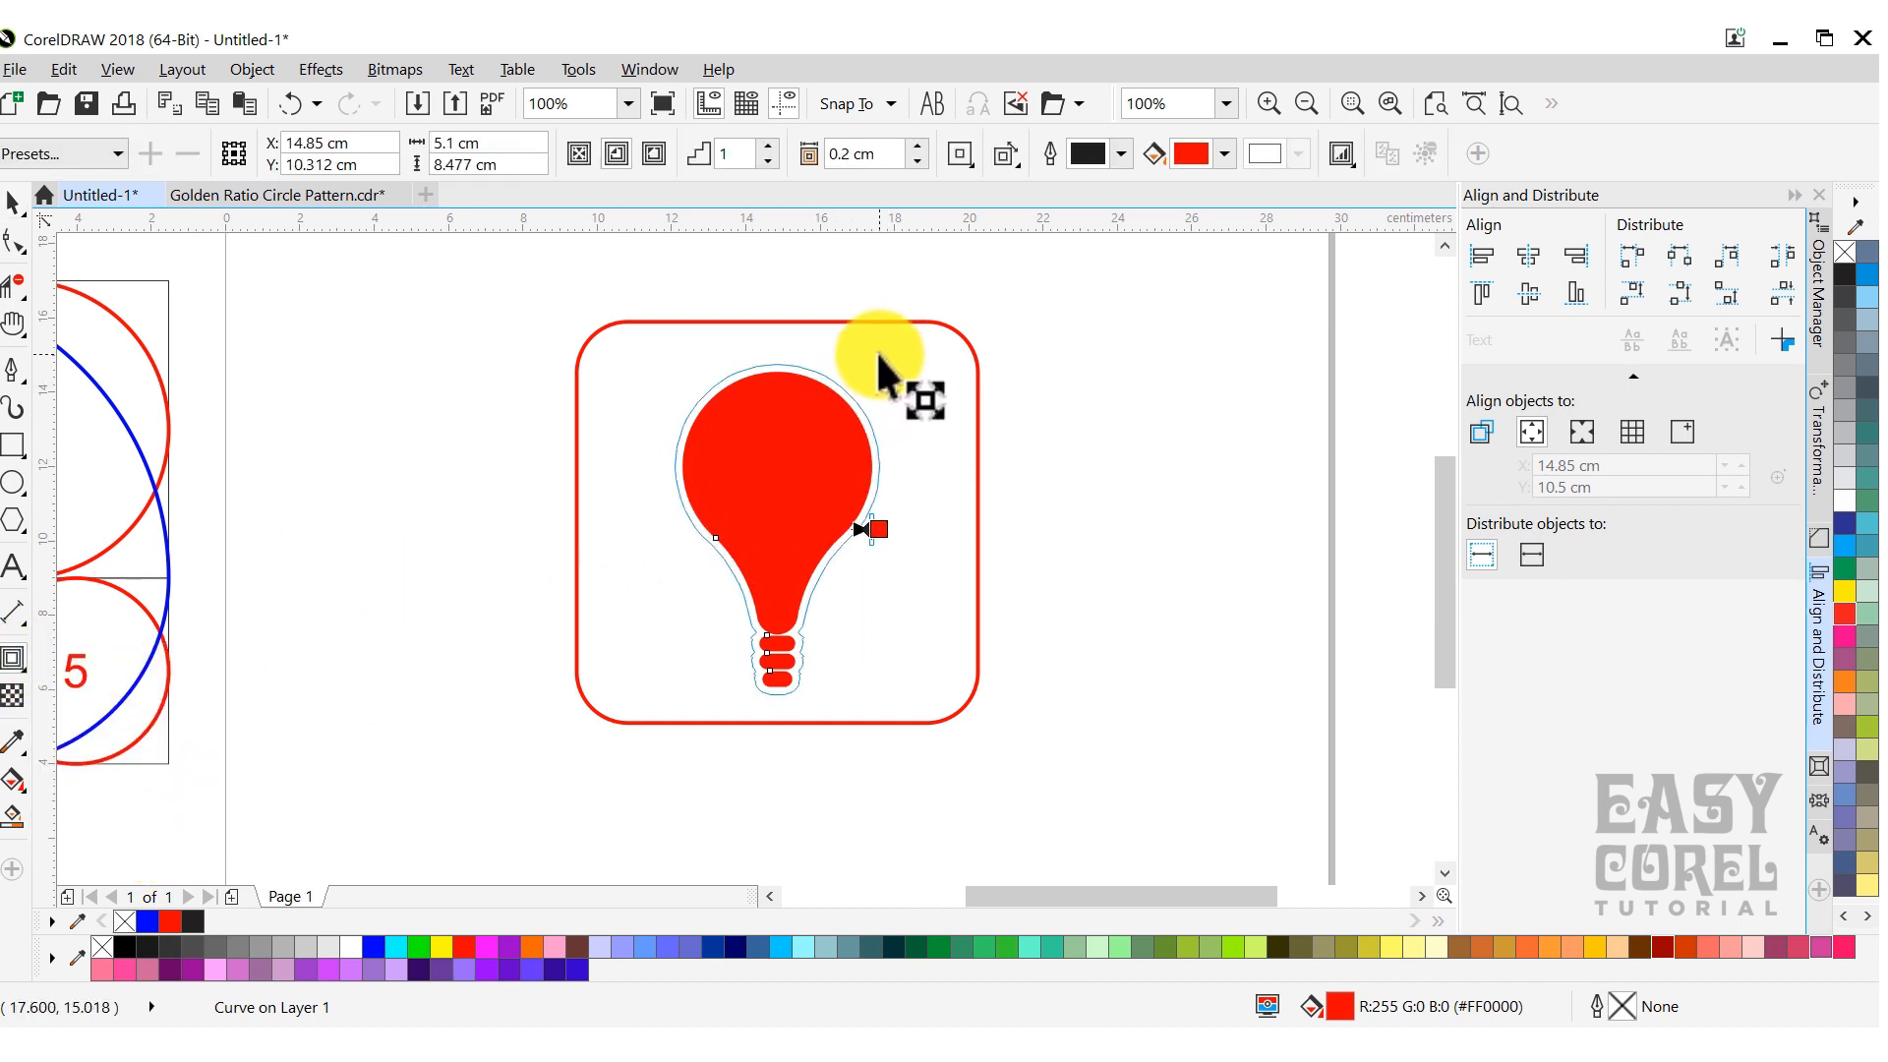
left_click(1191, 153)
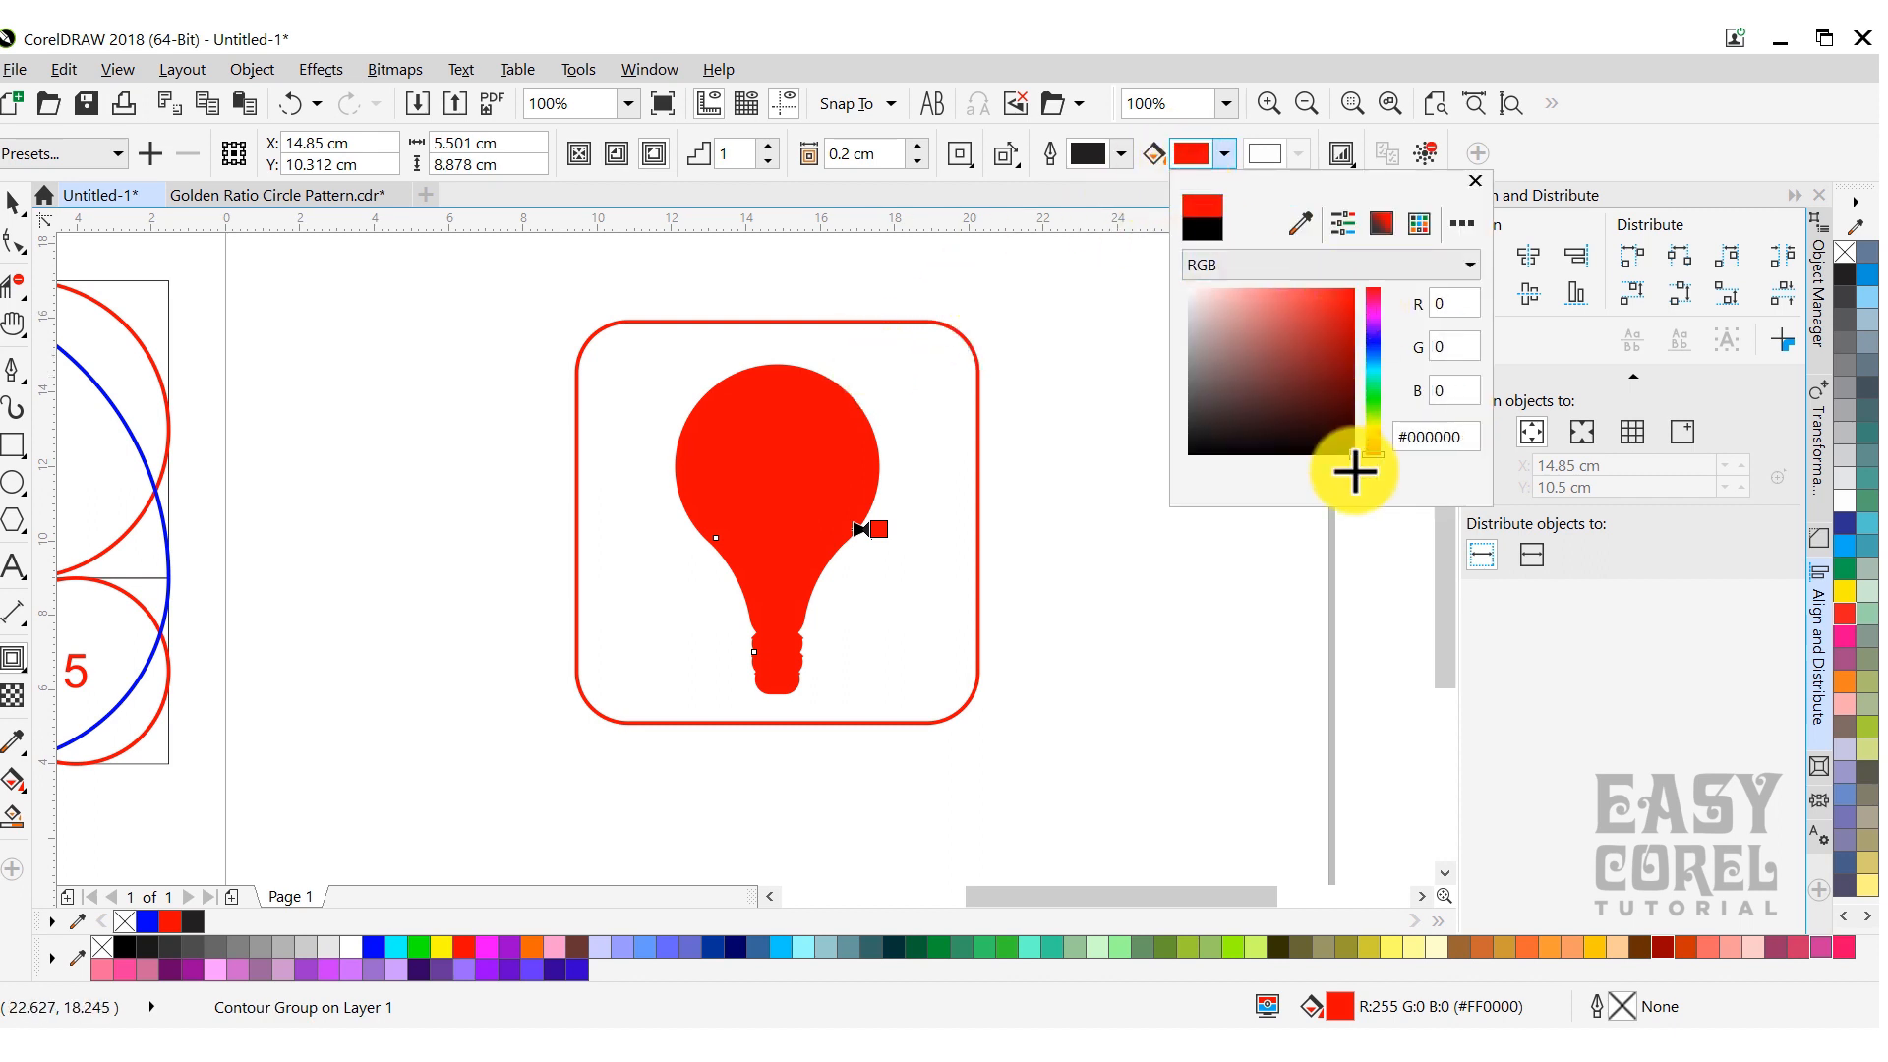
left_click(253, 69)
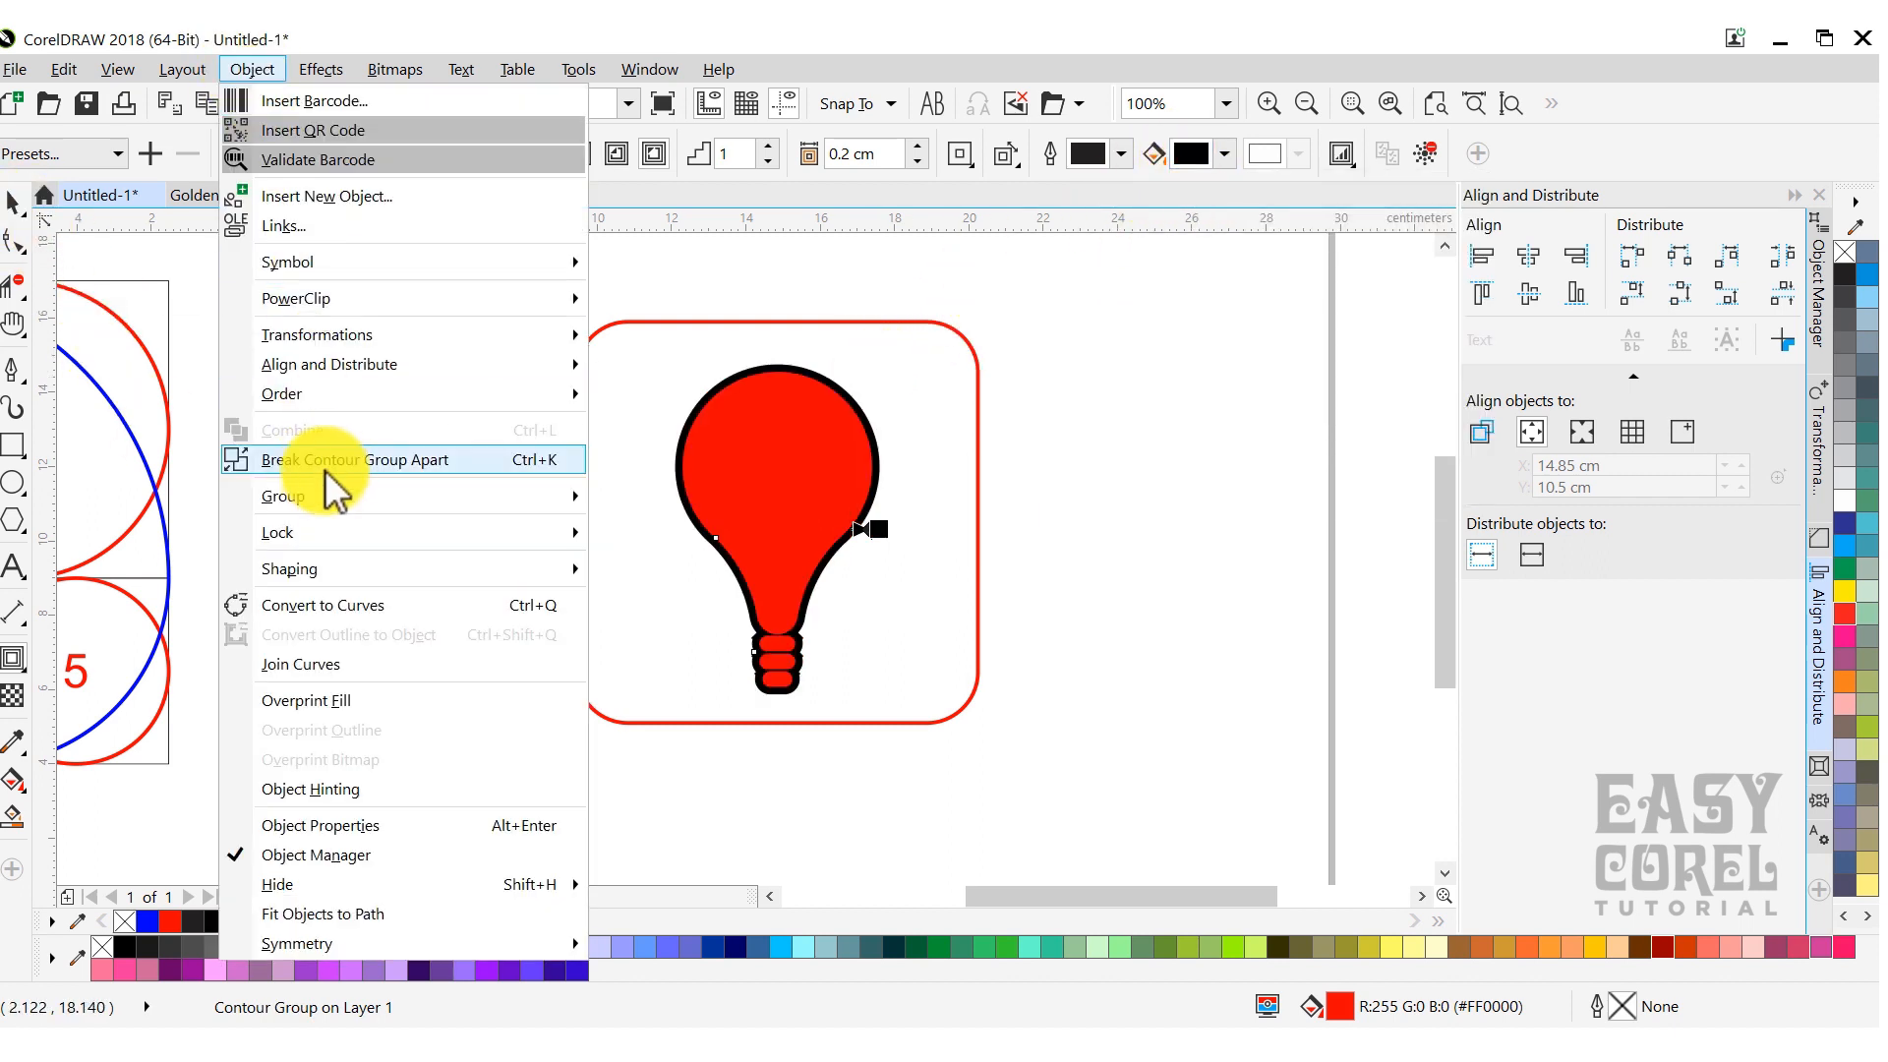
left_click(438, 460)
Give the black contour shape a block shadow about 8.6 cm long toward the lower right and break the shadow apart.
left_click(858, 540)
left_click(860, 518)
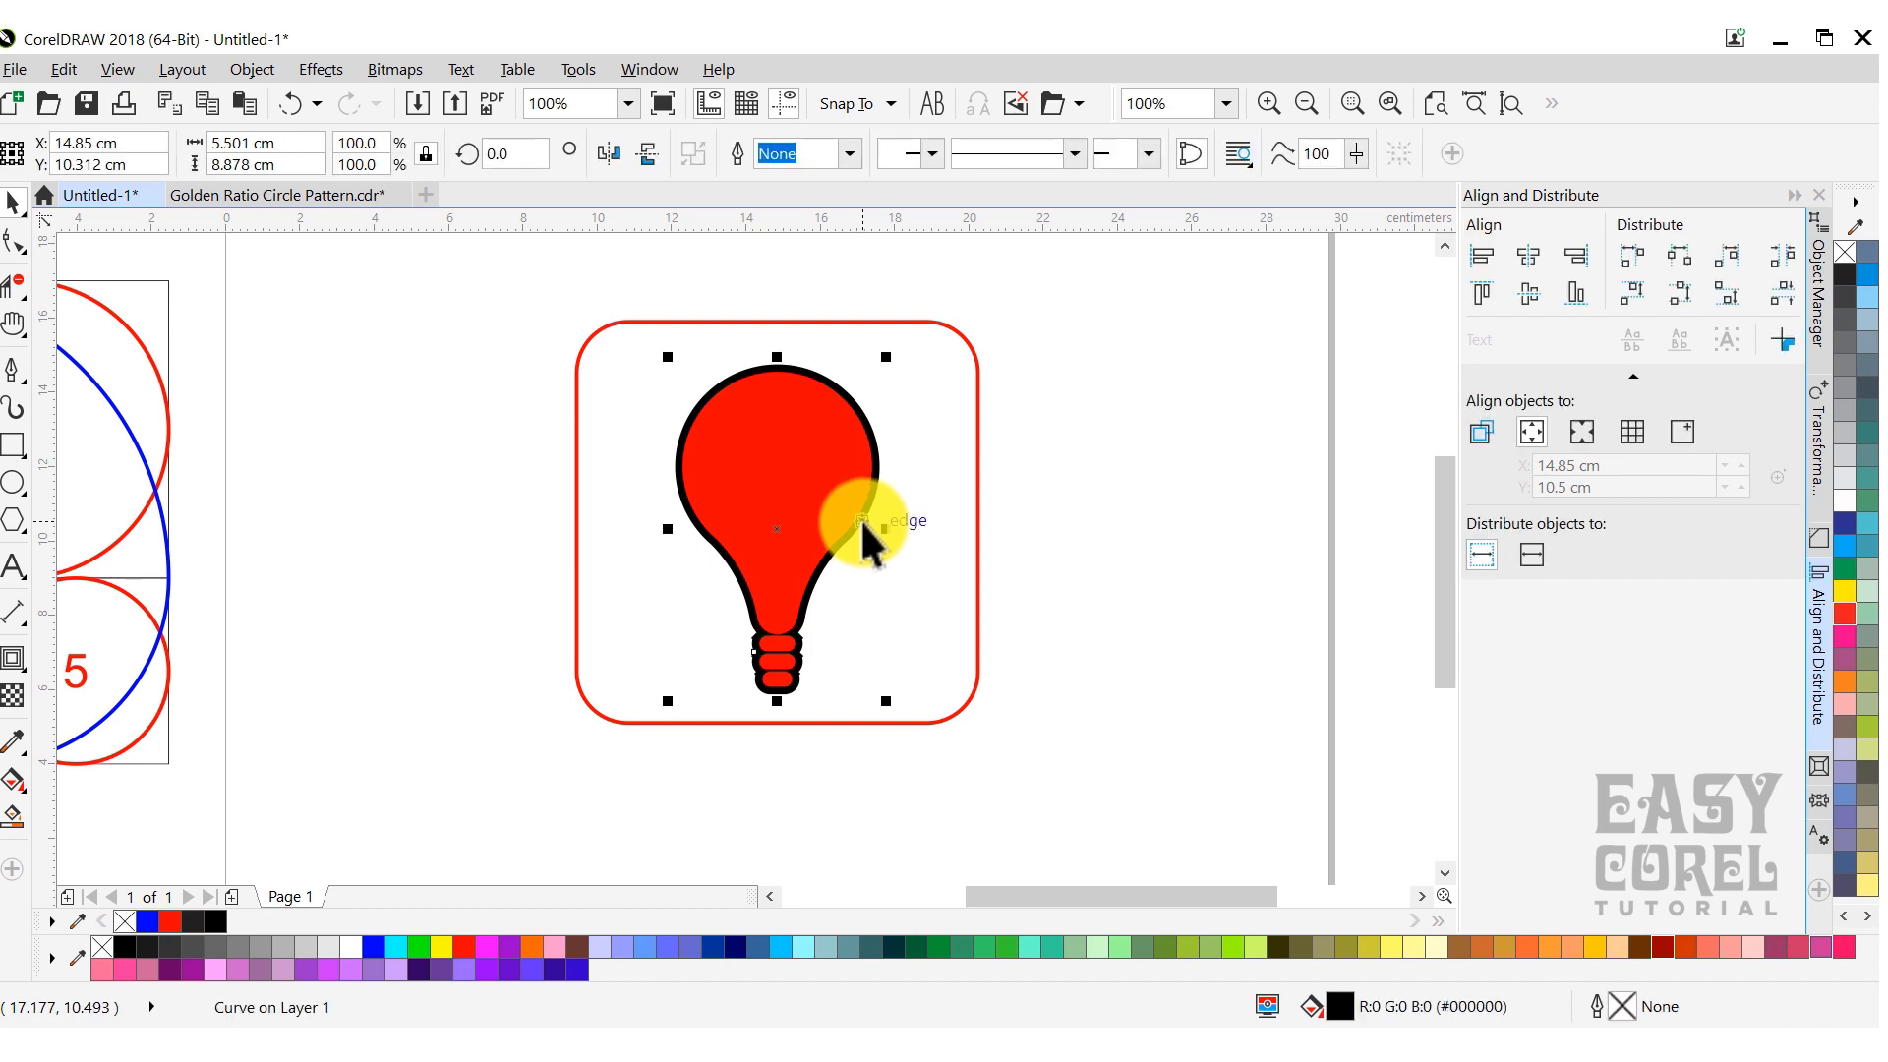
left_click(20, 693)
left_click(186, 834)
left_click_drag(809, 478, 999, 761)
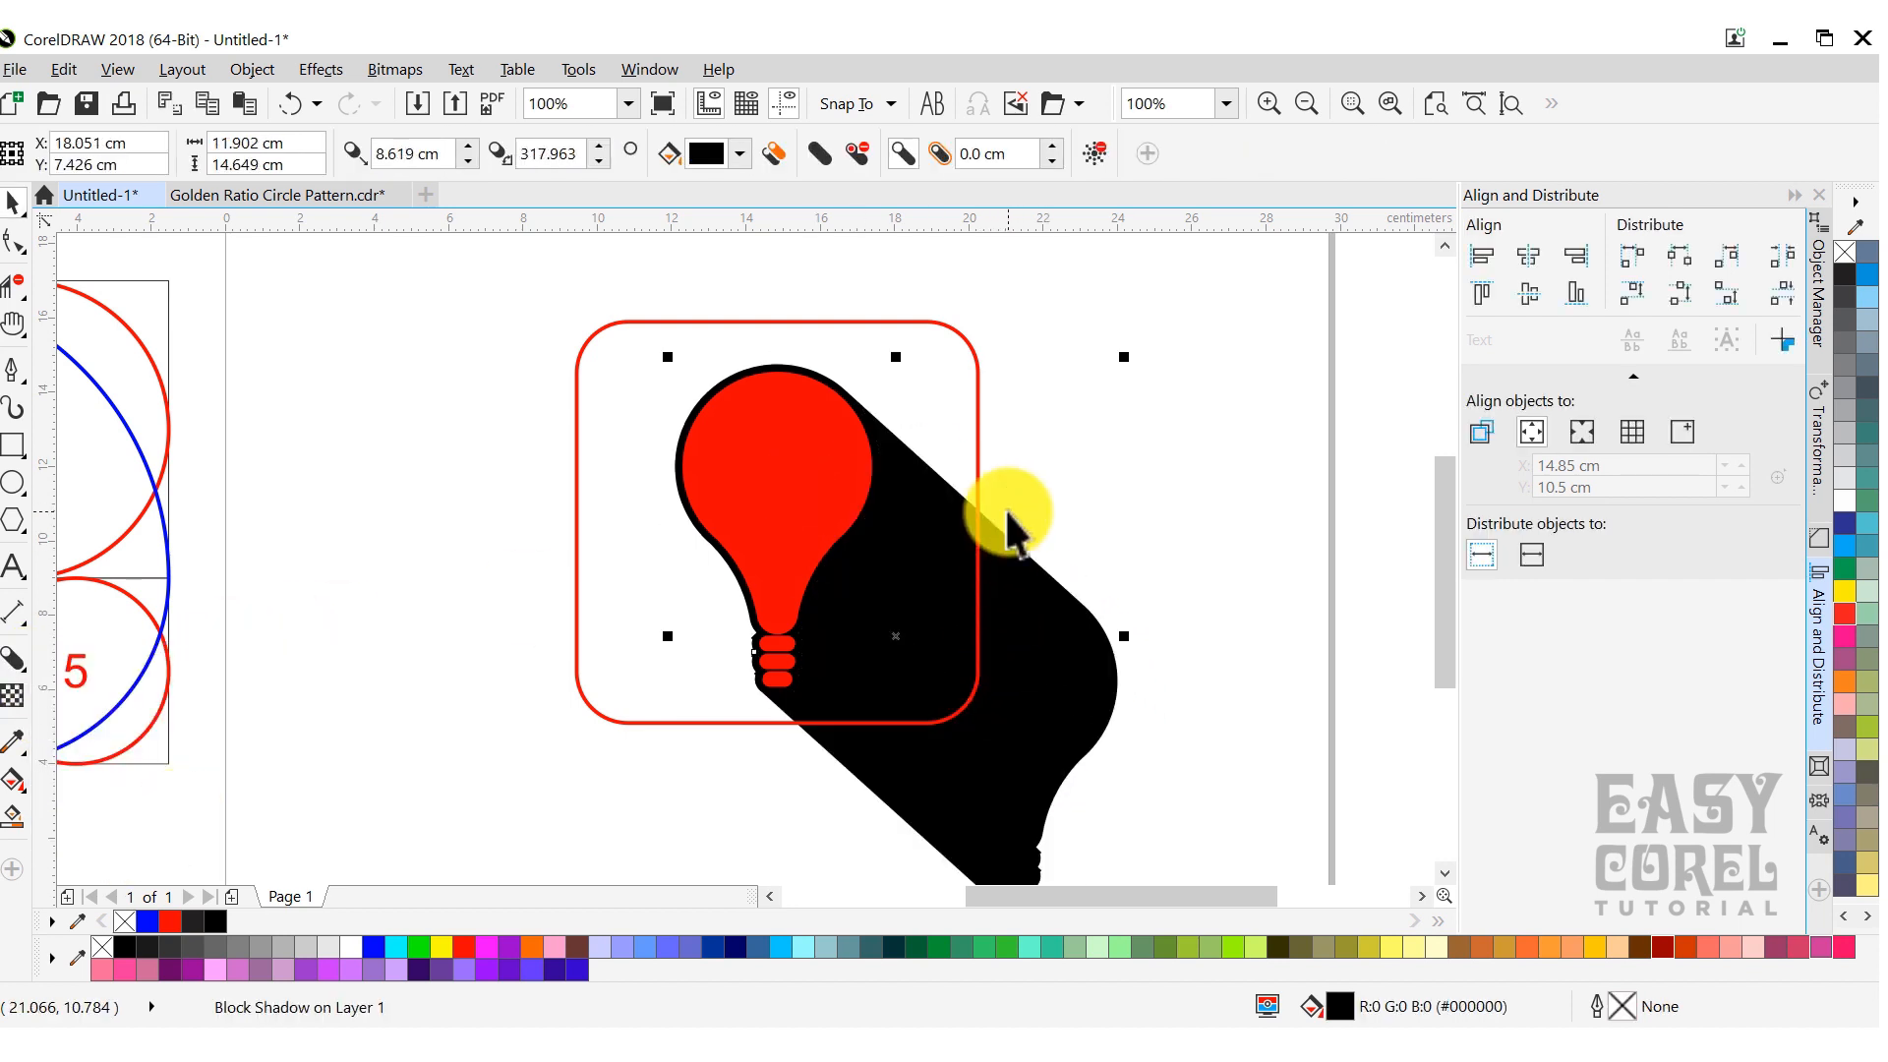
left_click(260, 71)
left_click(423, 460)
left_click(497, 463)
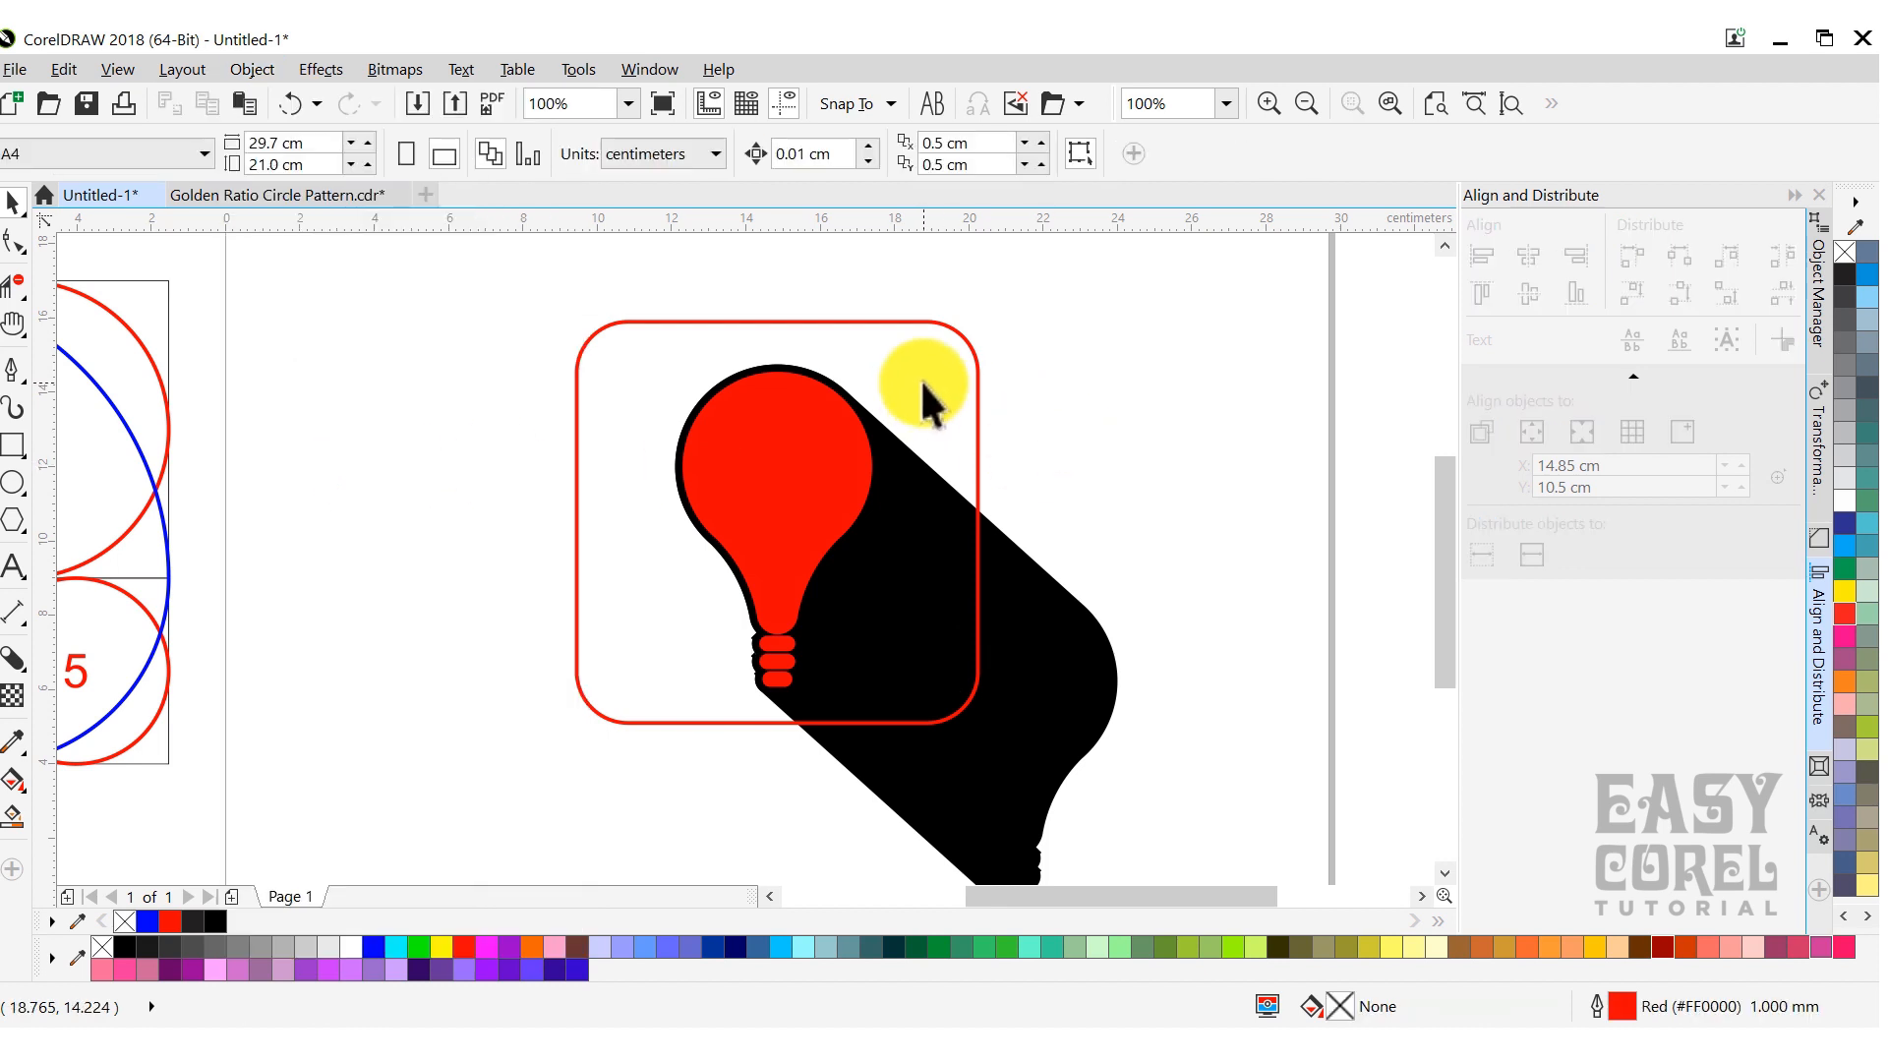
Fill the rounded square with gray #666666, send it to the back of the layer and remove its outline.
left_click(923, 381)
left_click(216, 947)
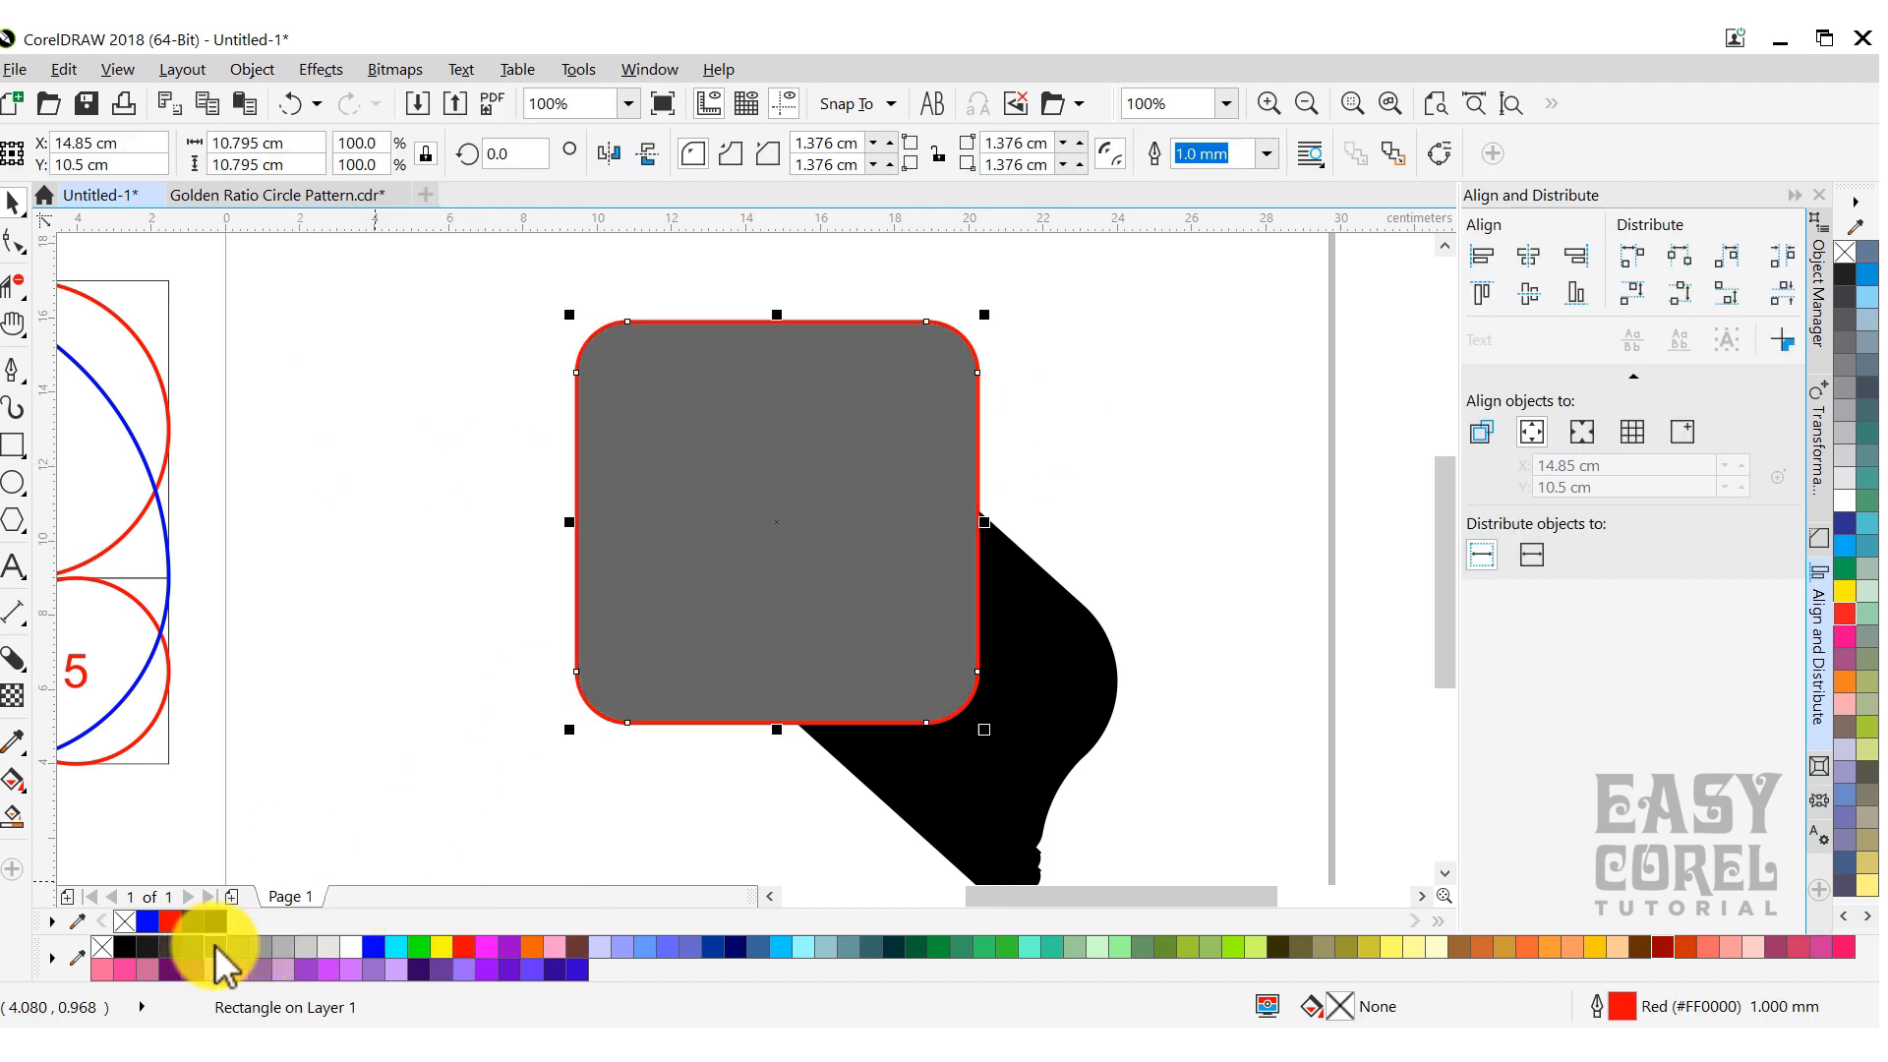
right_click(666, 487)
mouse_move(738, 661)
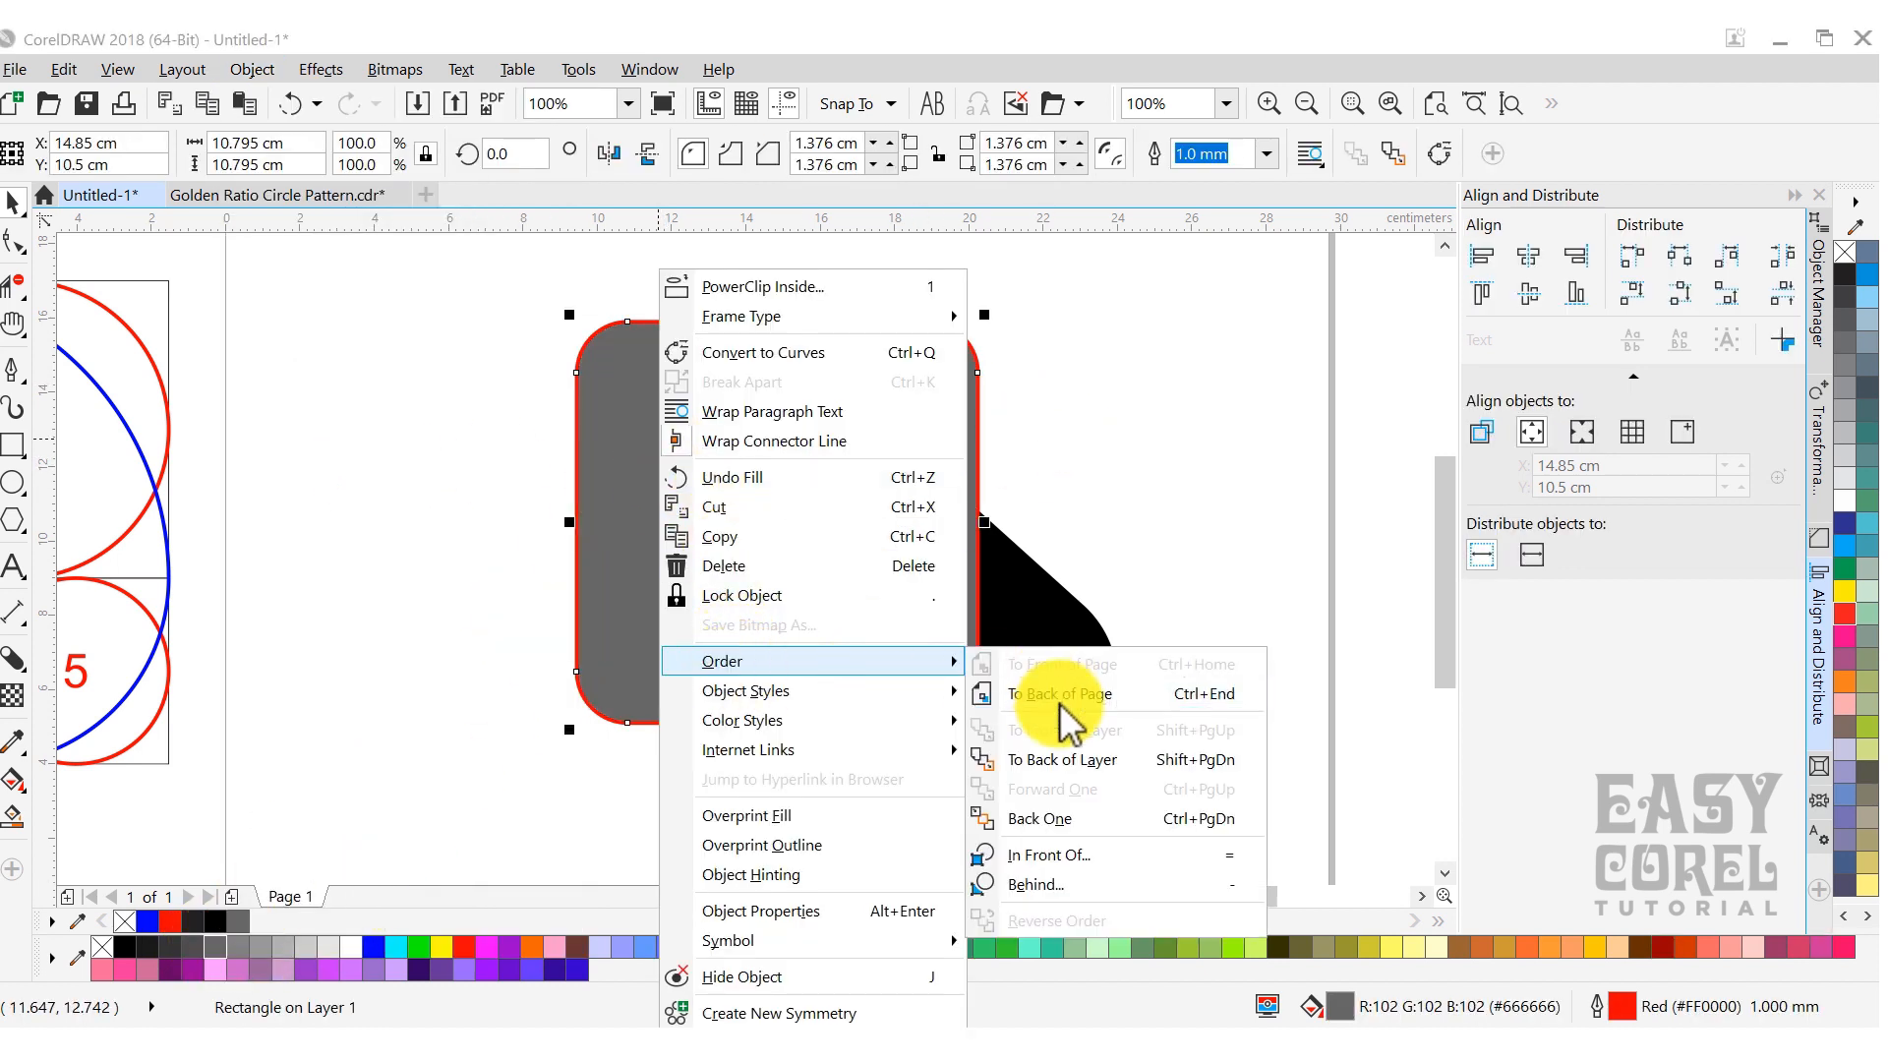
left_click(1062, 759)
right_click(125, 923)
Intersect the block shadow with the rounded square and delete the original shadow that extends past it.
left_click(1037, 647)
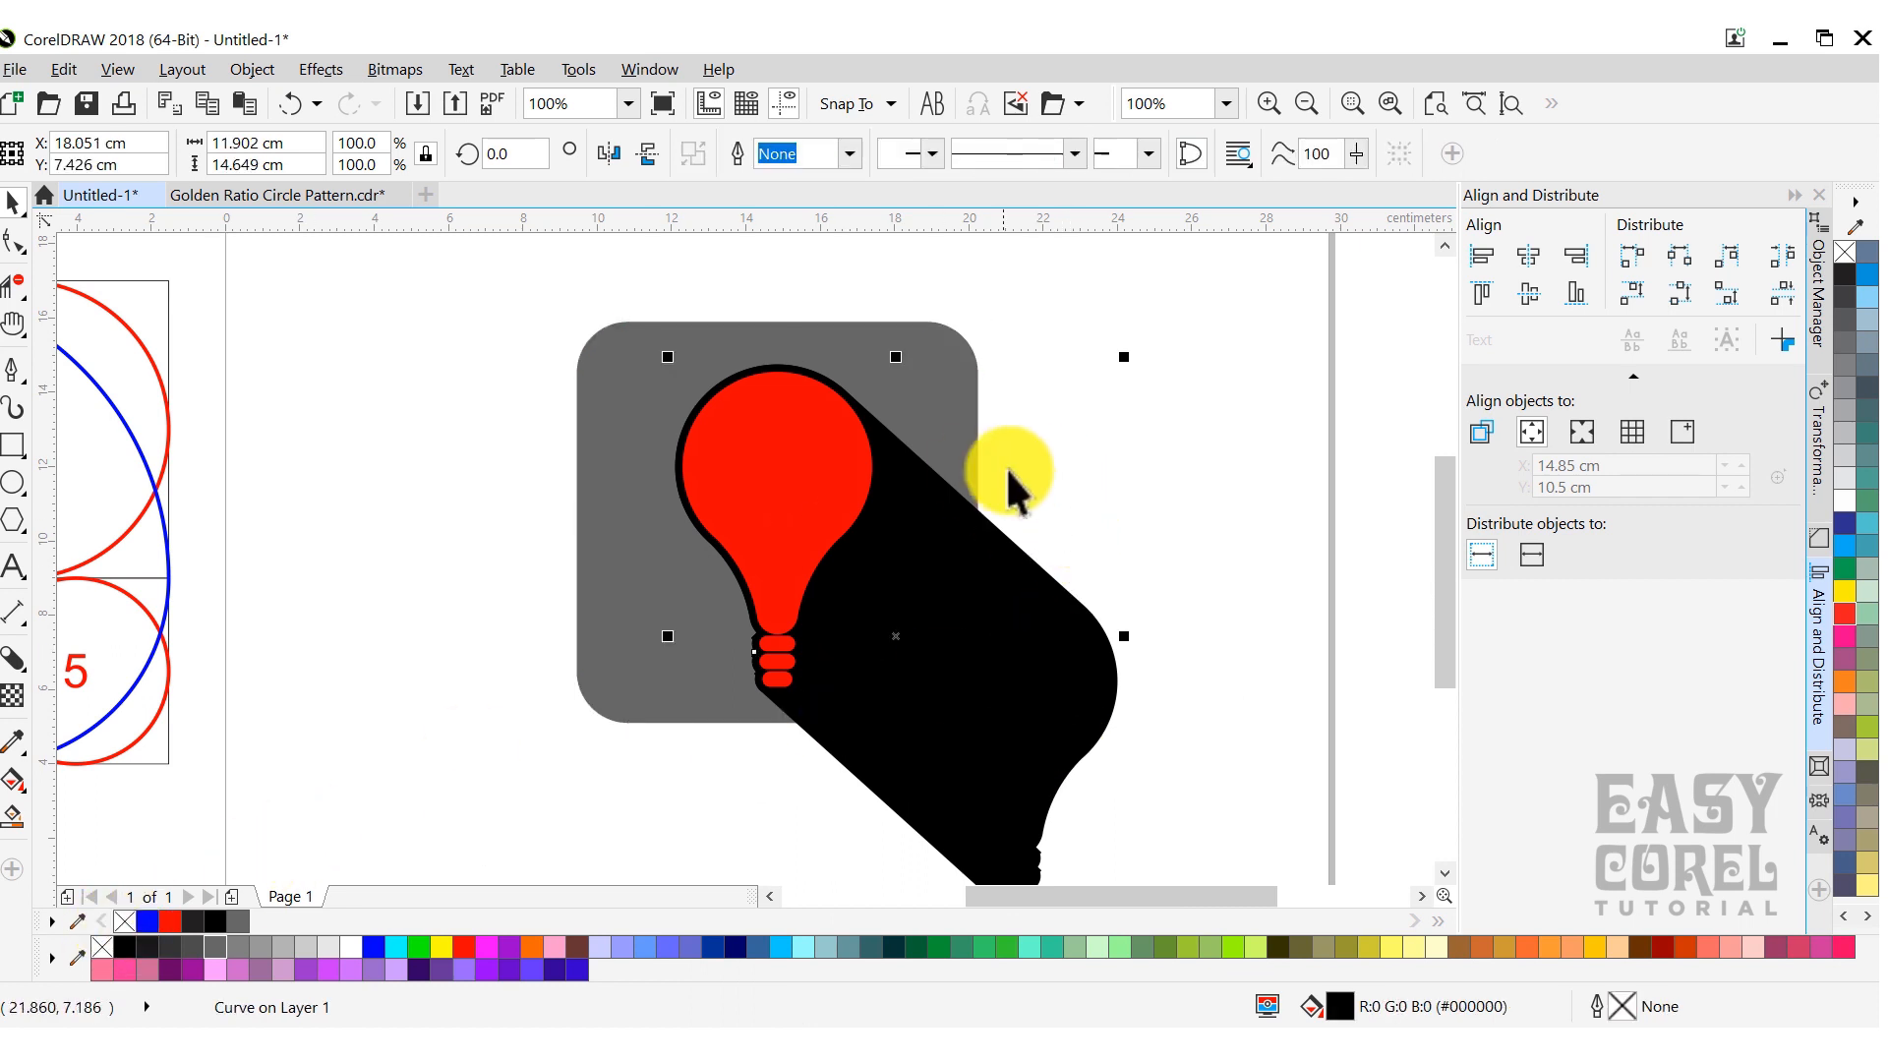
left_click(968, 418, "shift")
left_click(814, 154)
left_click(1086, 718)
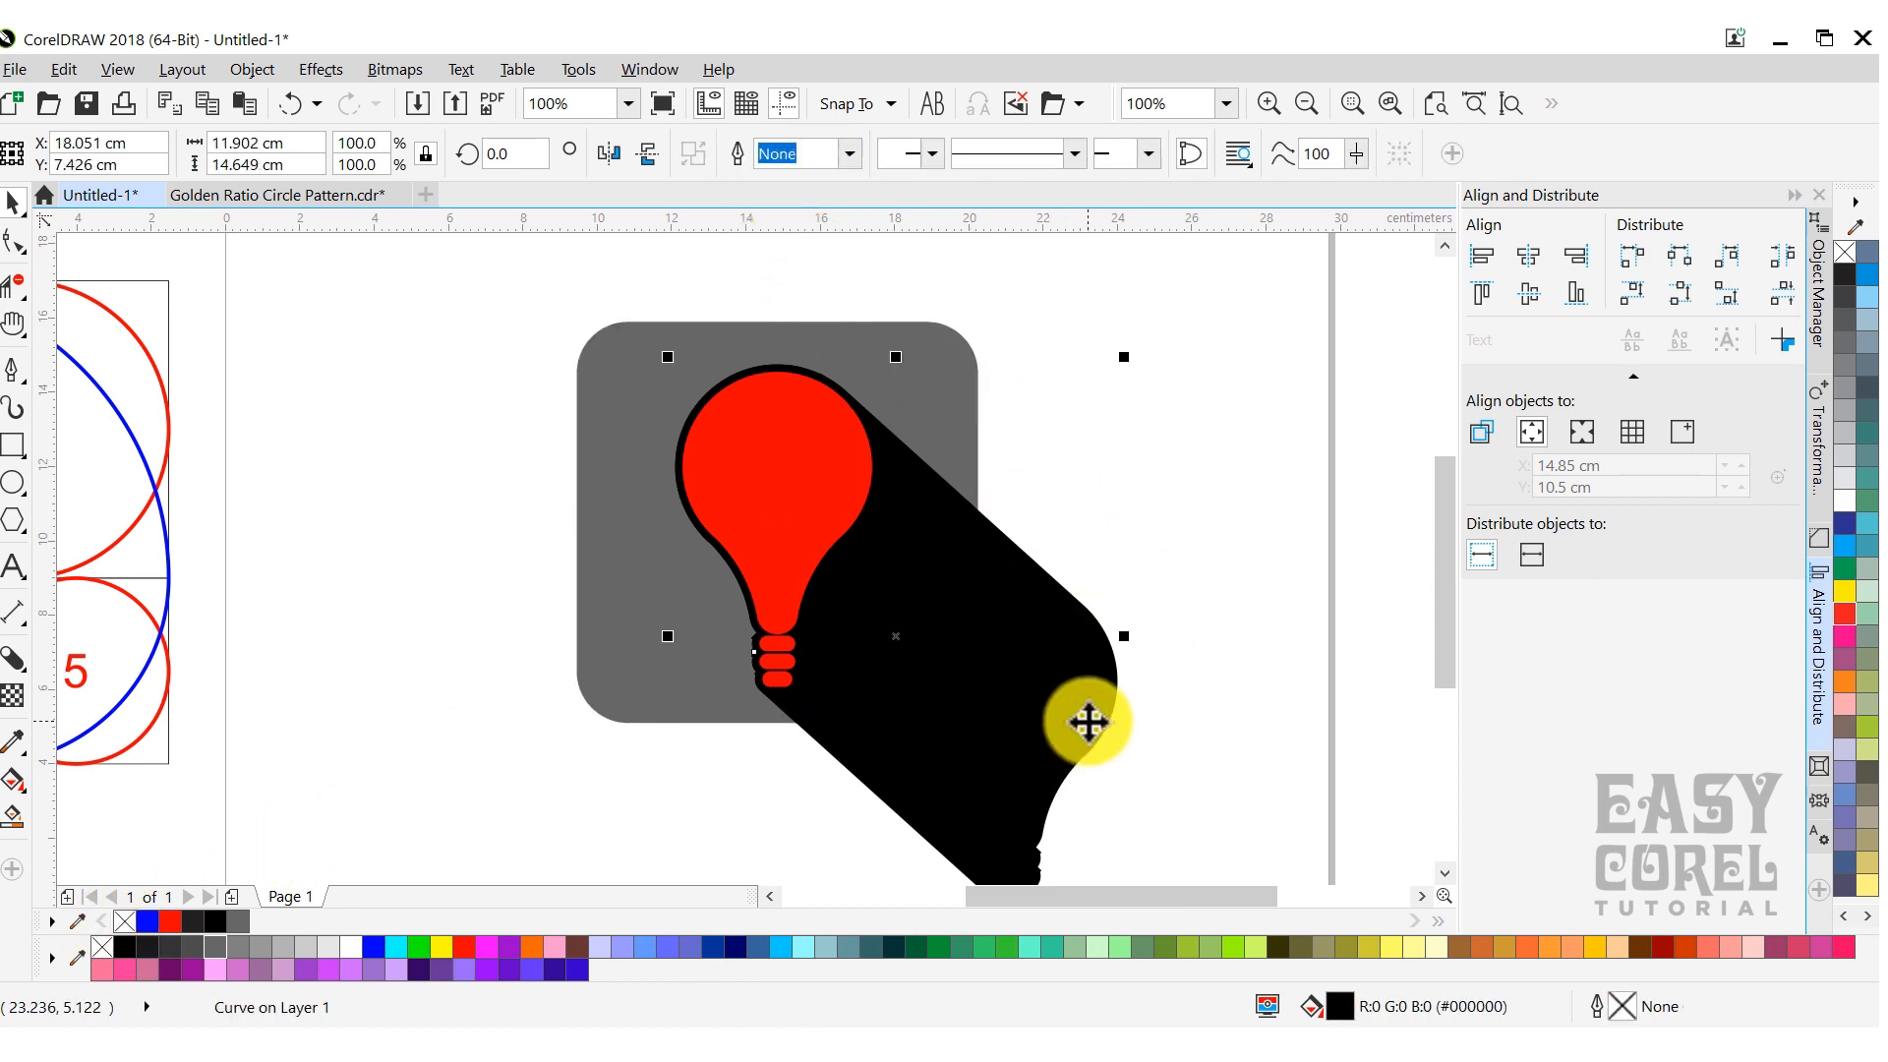
key("Delete")
Fill the rounded square with orange and the bulb with white.
left_click(822, 434)
left_click(683, 521)
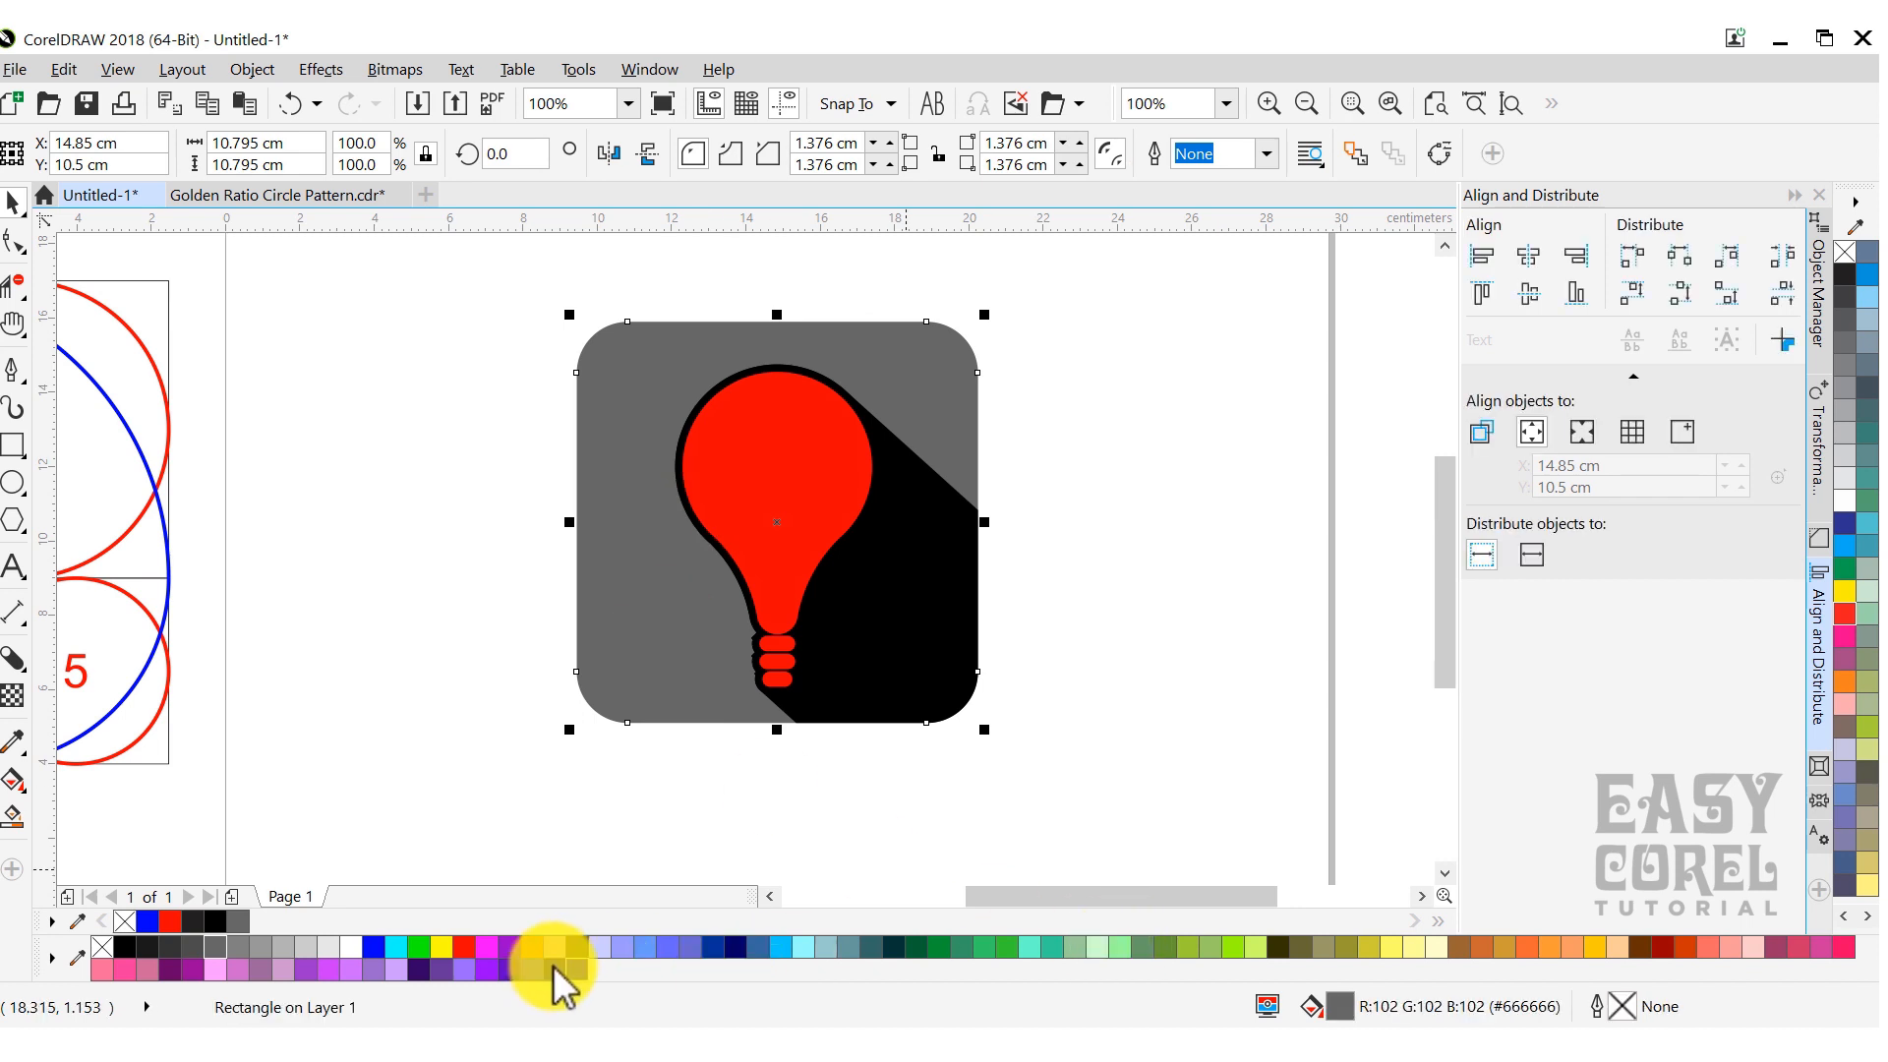
left_click(531, 947)
left_click(780, 413)
left_click(354, 946)
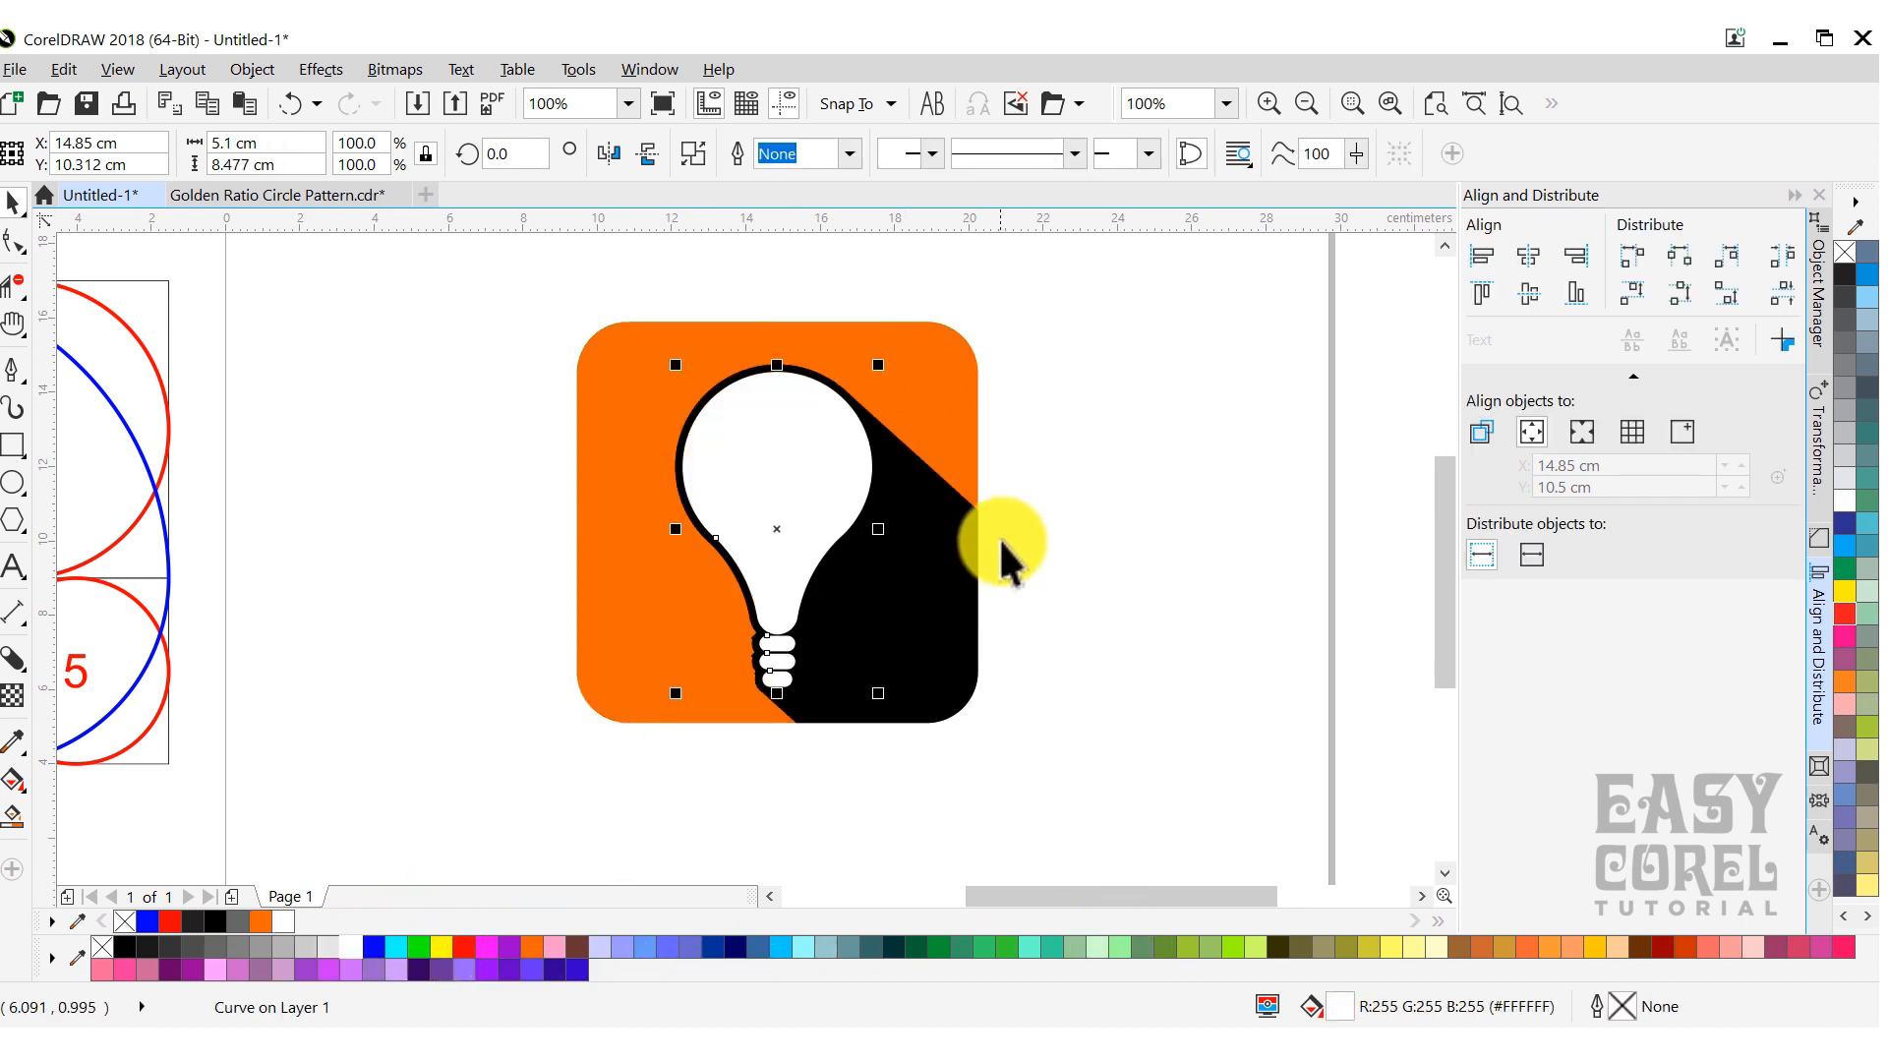
Combine the black bulb contour with the cropped shadow and fill the resulting shape dark red.
left_click(1058, 451)
scroll(831, 403, "up", 2)
left_click(797, 349)
left_click(958, 550, "shift")
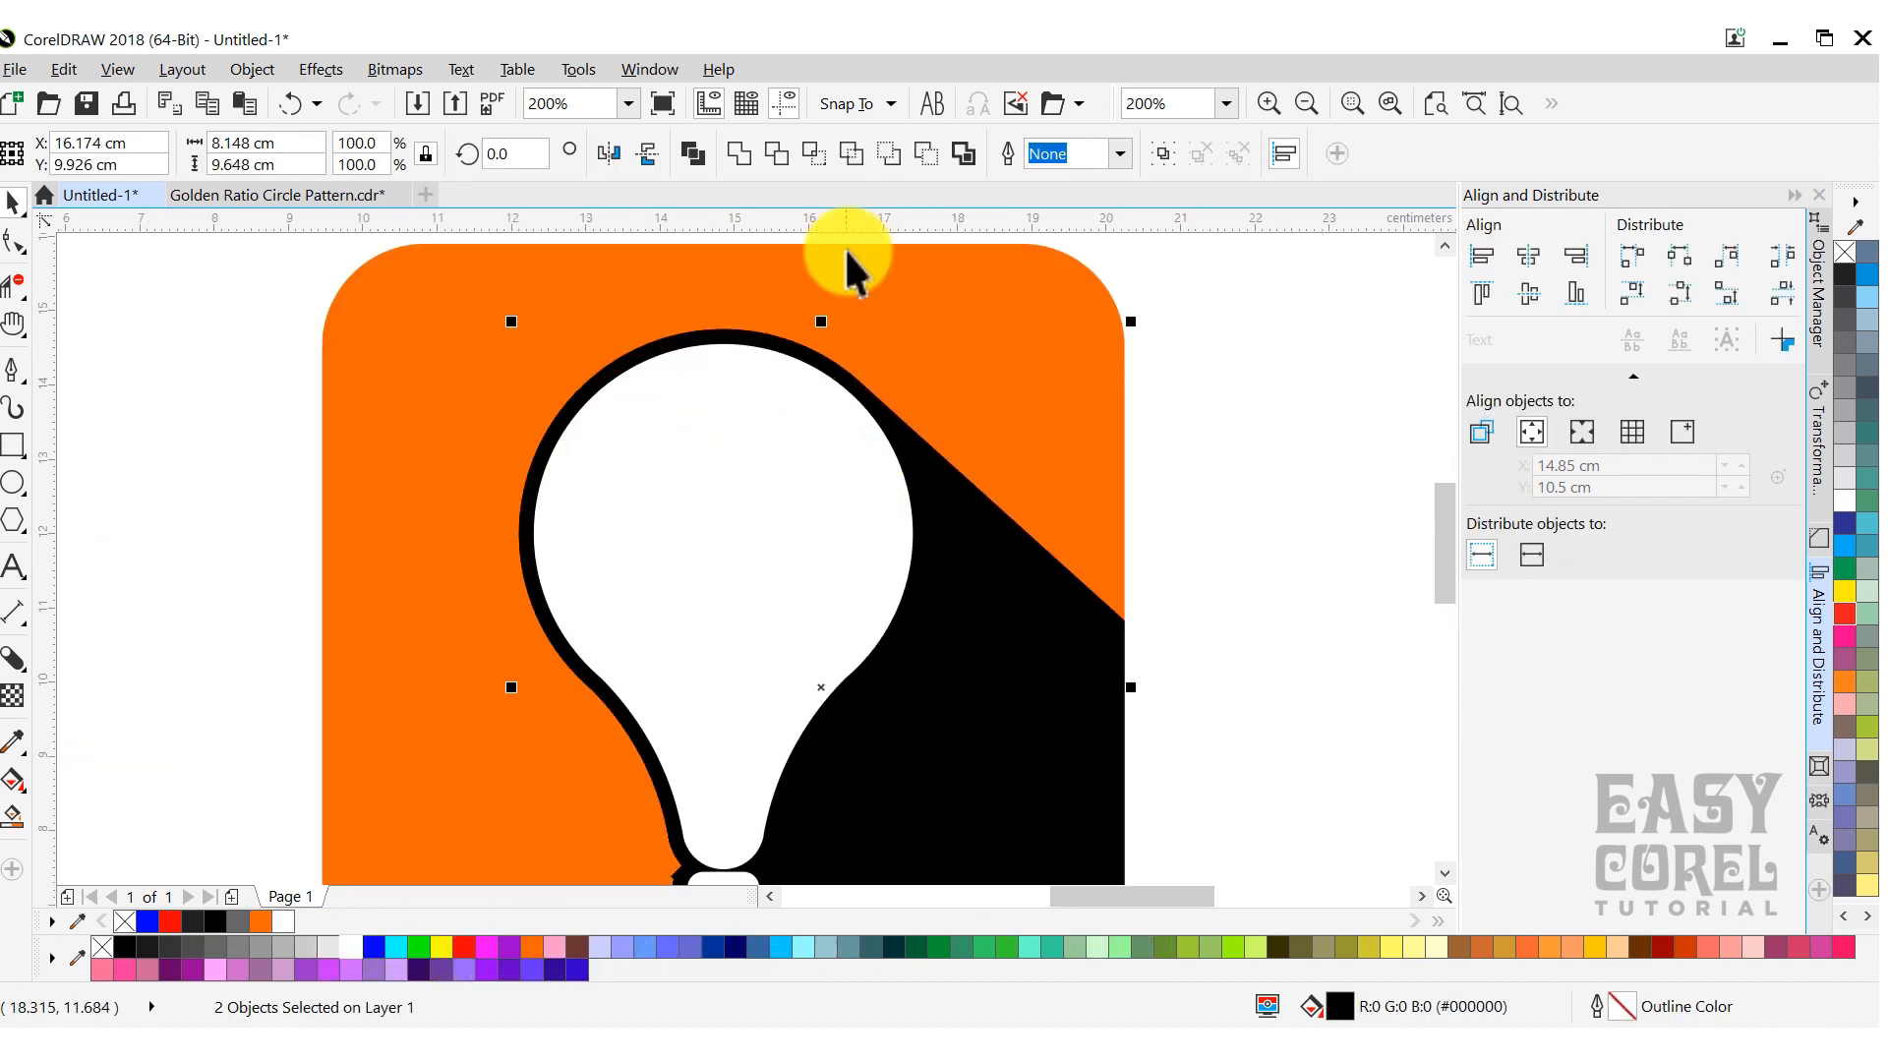
key("ctrl+l")
scroll(1028, 483, "down", 2)
left_click(1665, 948)
left_click(1210, 531)
Select the whole bulb icon and move it to the lower-left area of the page.
scroll(1153, 505, "down", 1)
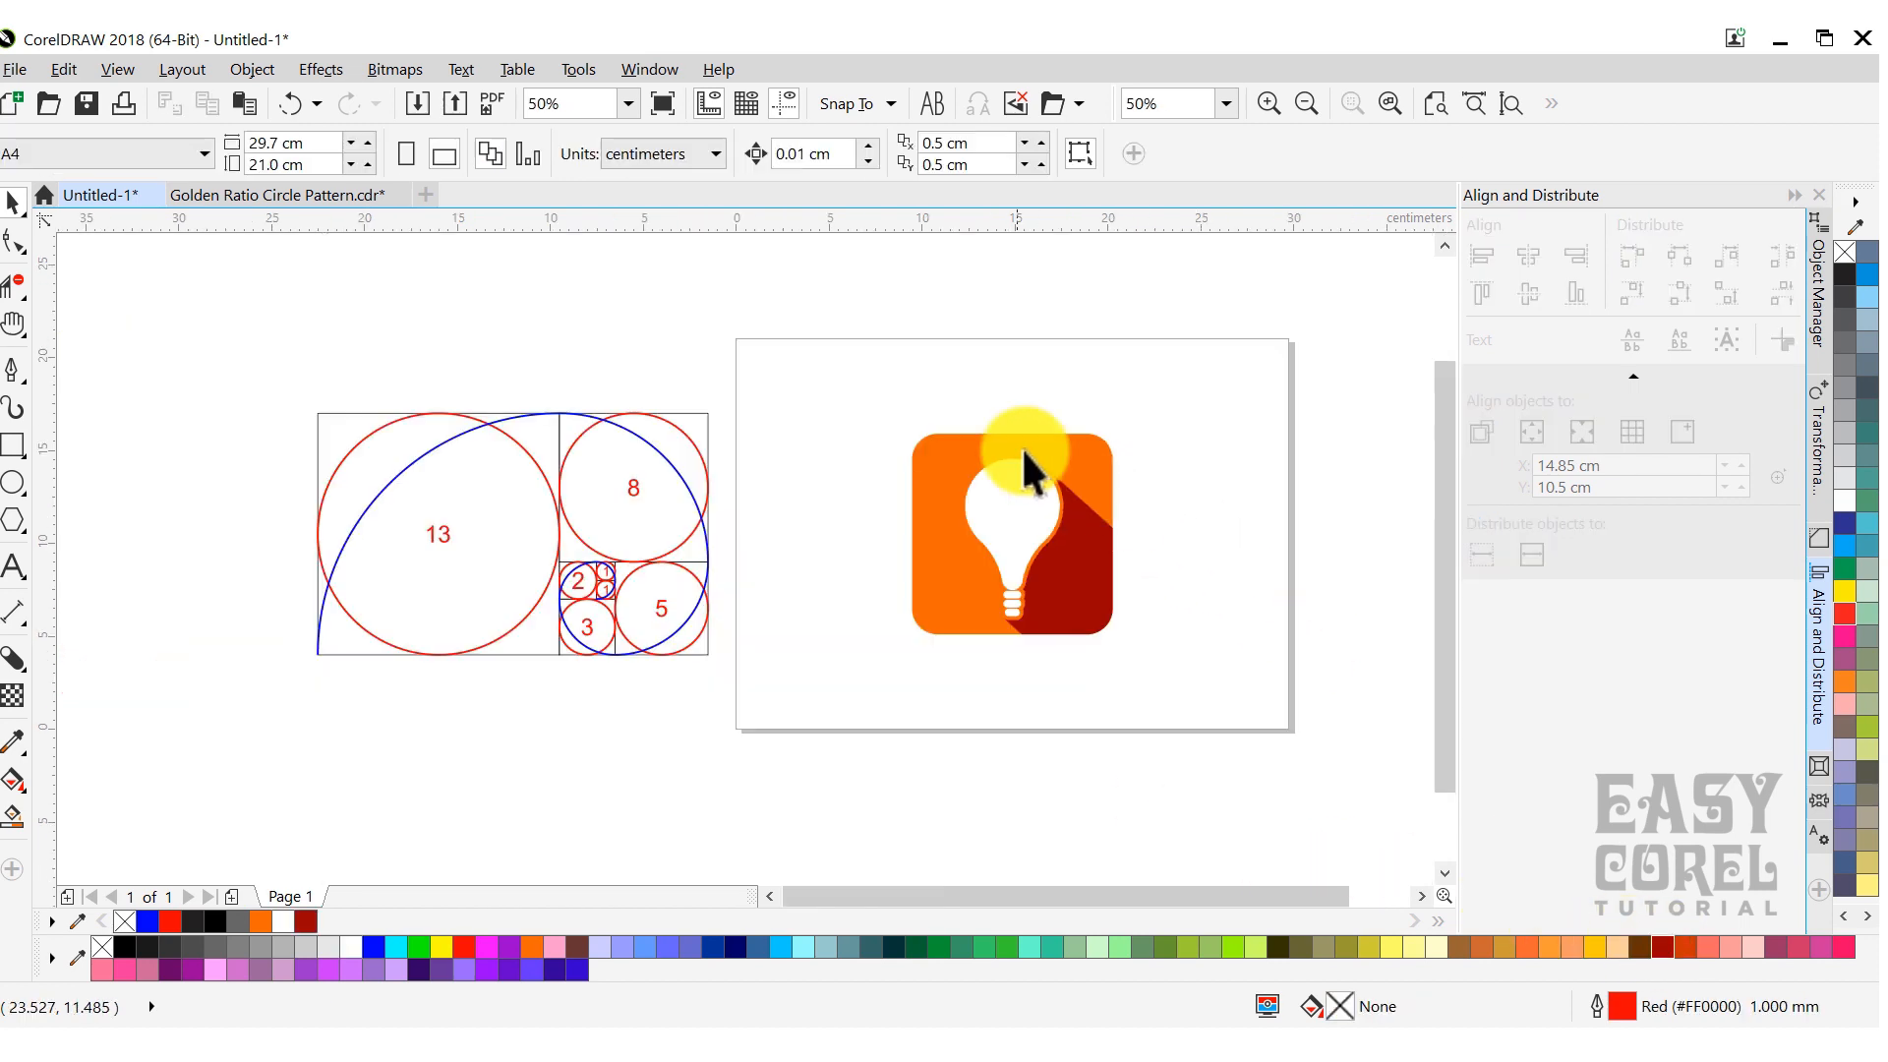
left_click_drag(870, 403, 1150, 674)
left_click_drag(1074, 523, 912, 604)
left_click(253, 495)
Add the artistic text "iDEAS" in Gotham Black italic at 24 pt above the icon.
left_click(13, 565)
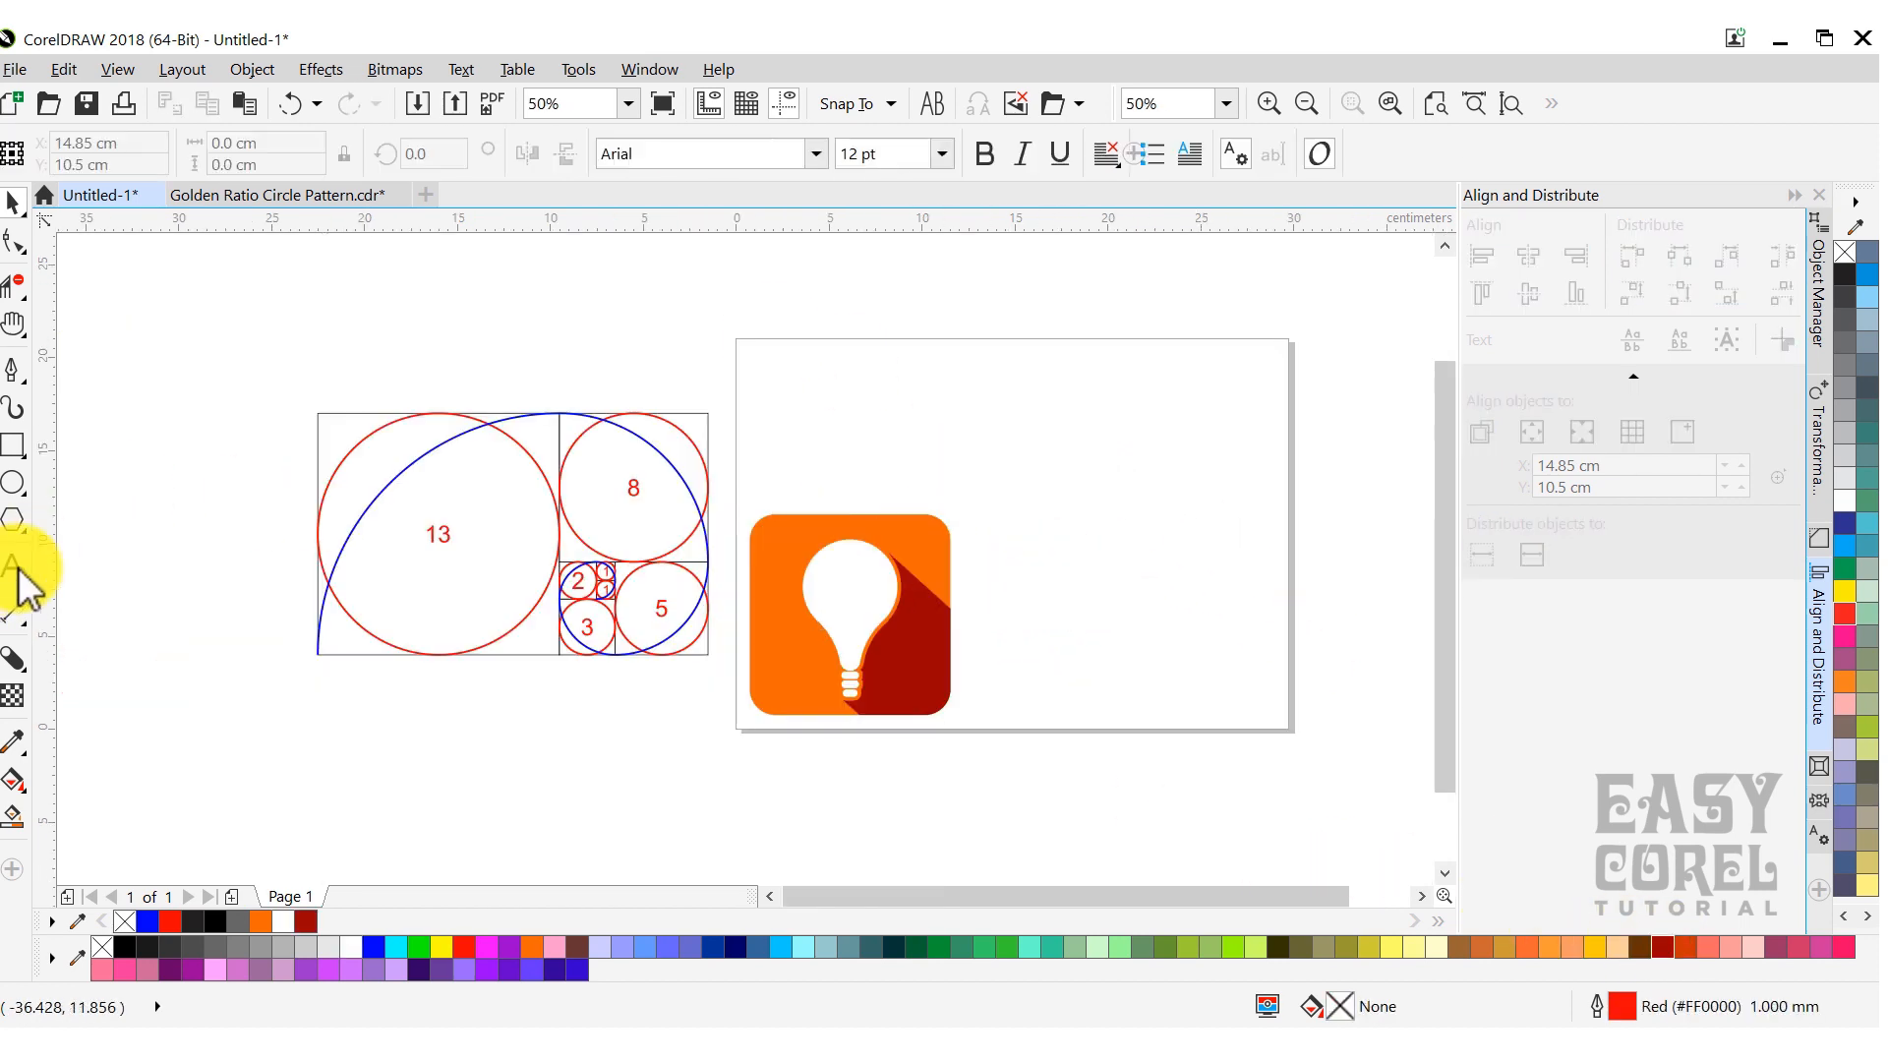
left_click(939, 460)
scroll(989, 458, "up", 2)
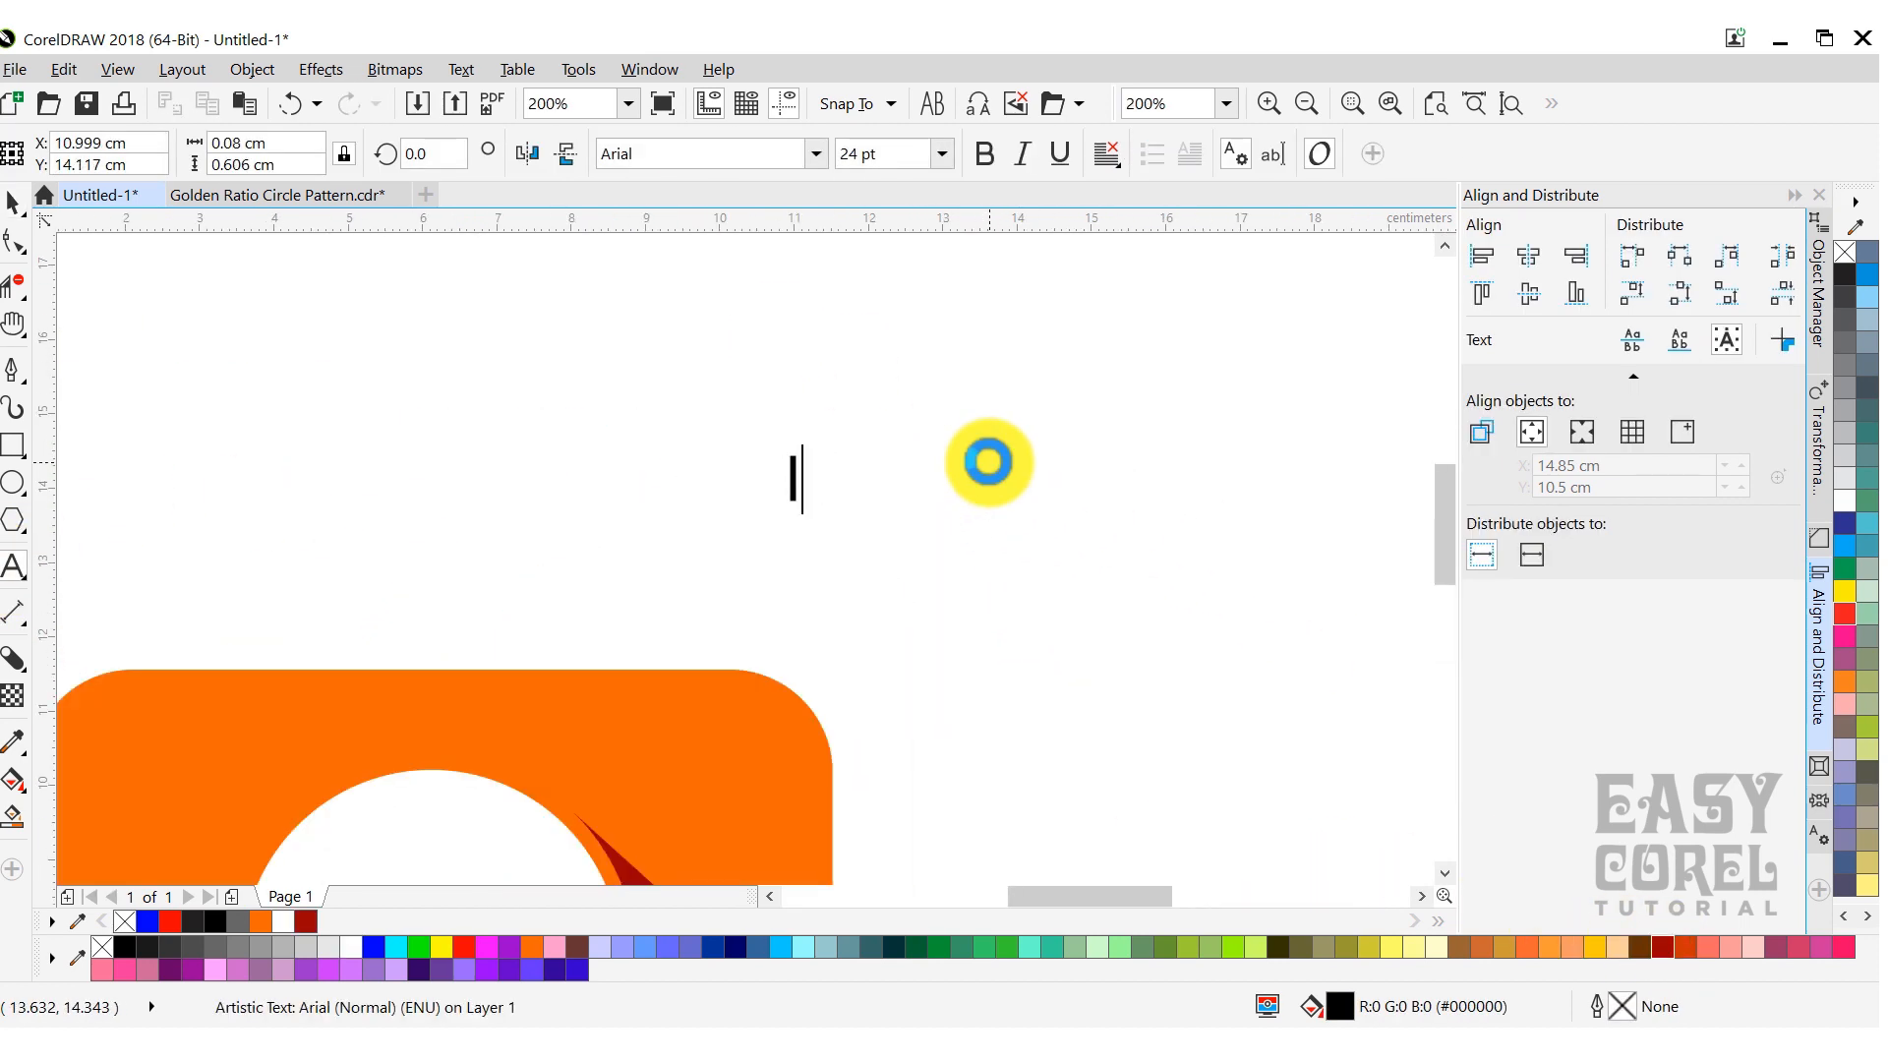
left_click(816, 153)
left_click(802, 224)
scroll(977, 398, "down", 1)
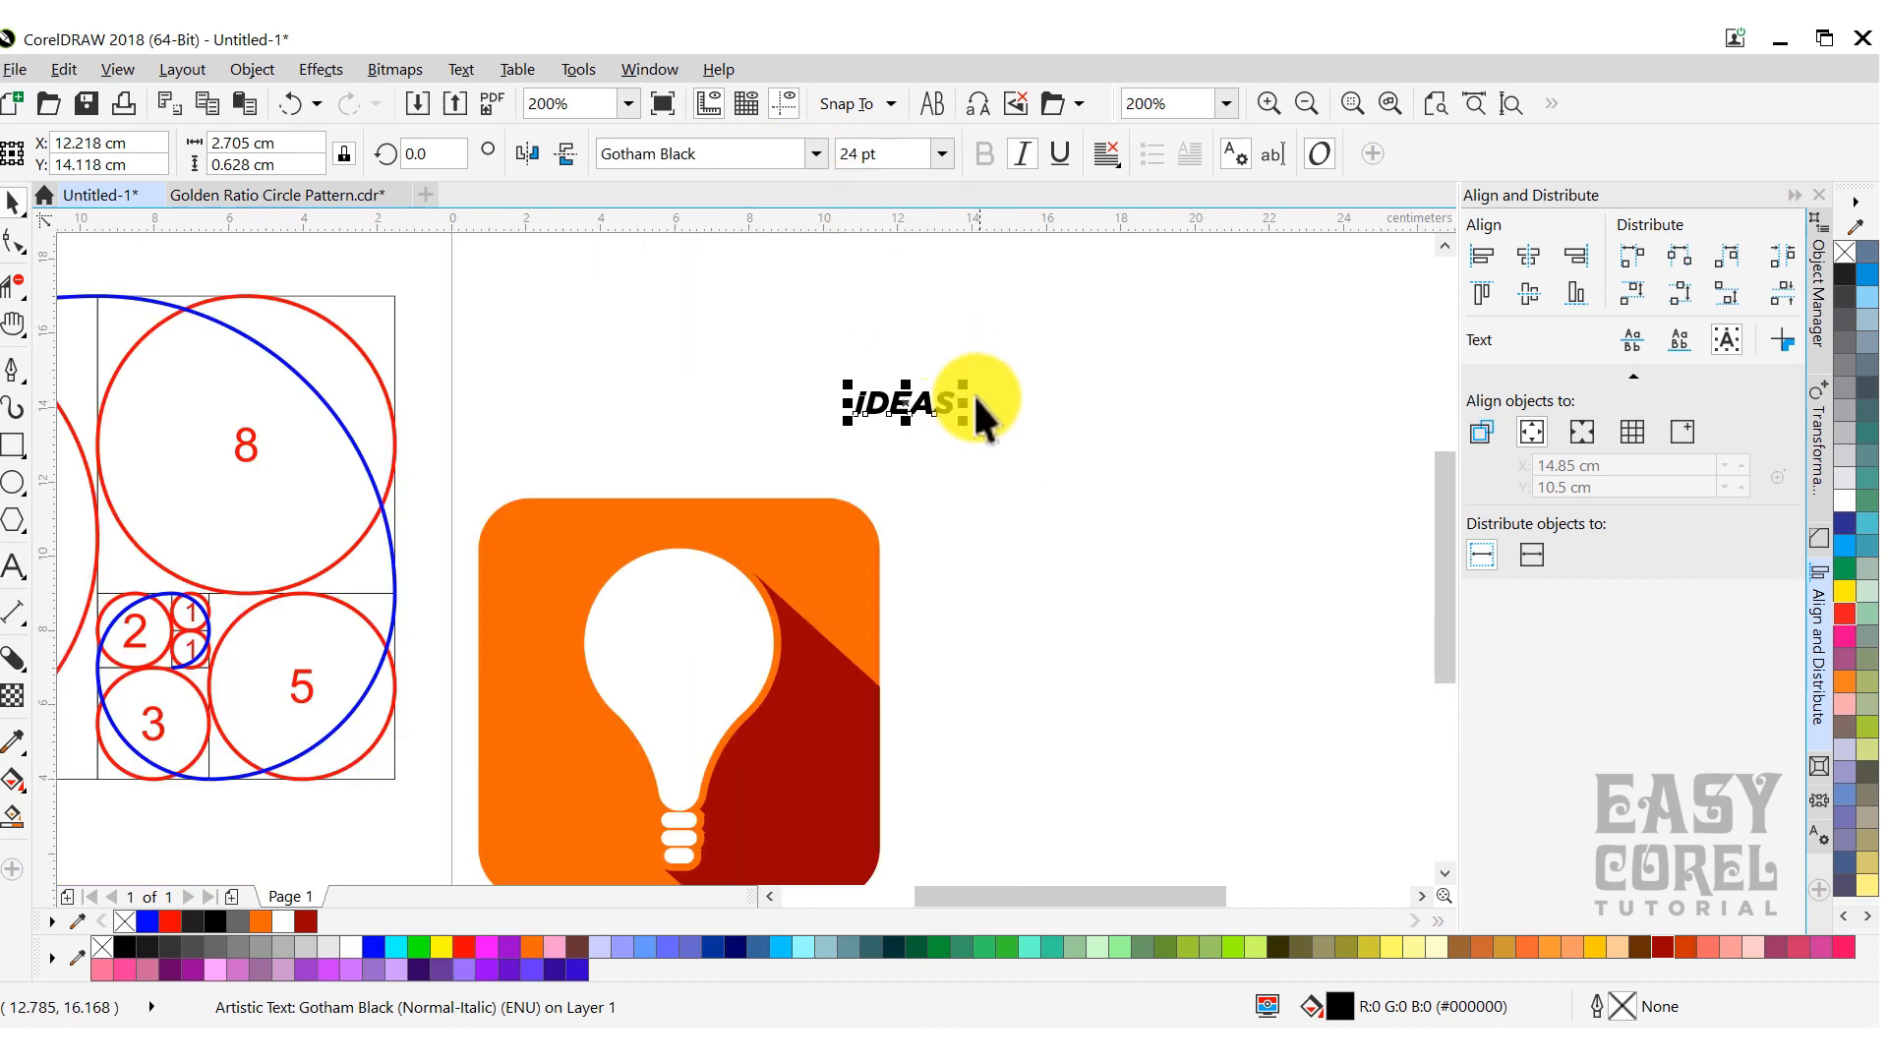
Enlarge the iDEAS text to about 132 pt, position it above the icon and convert it to curves.
left_click_drag(964, 391, 1155, 335)
left_click_drag(1077, 374, 1052, 403)
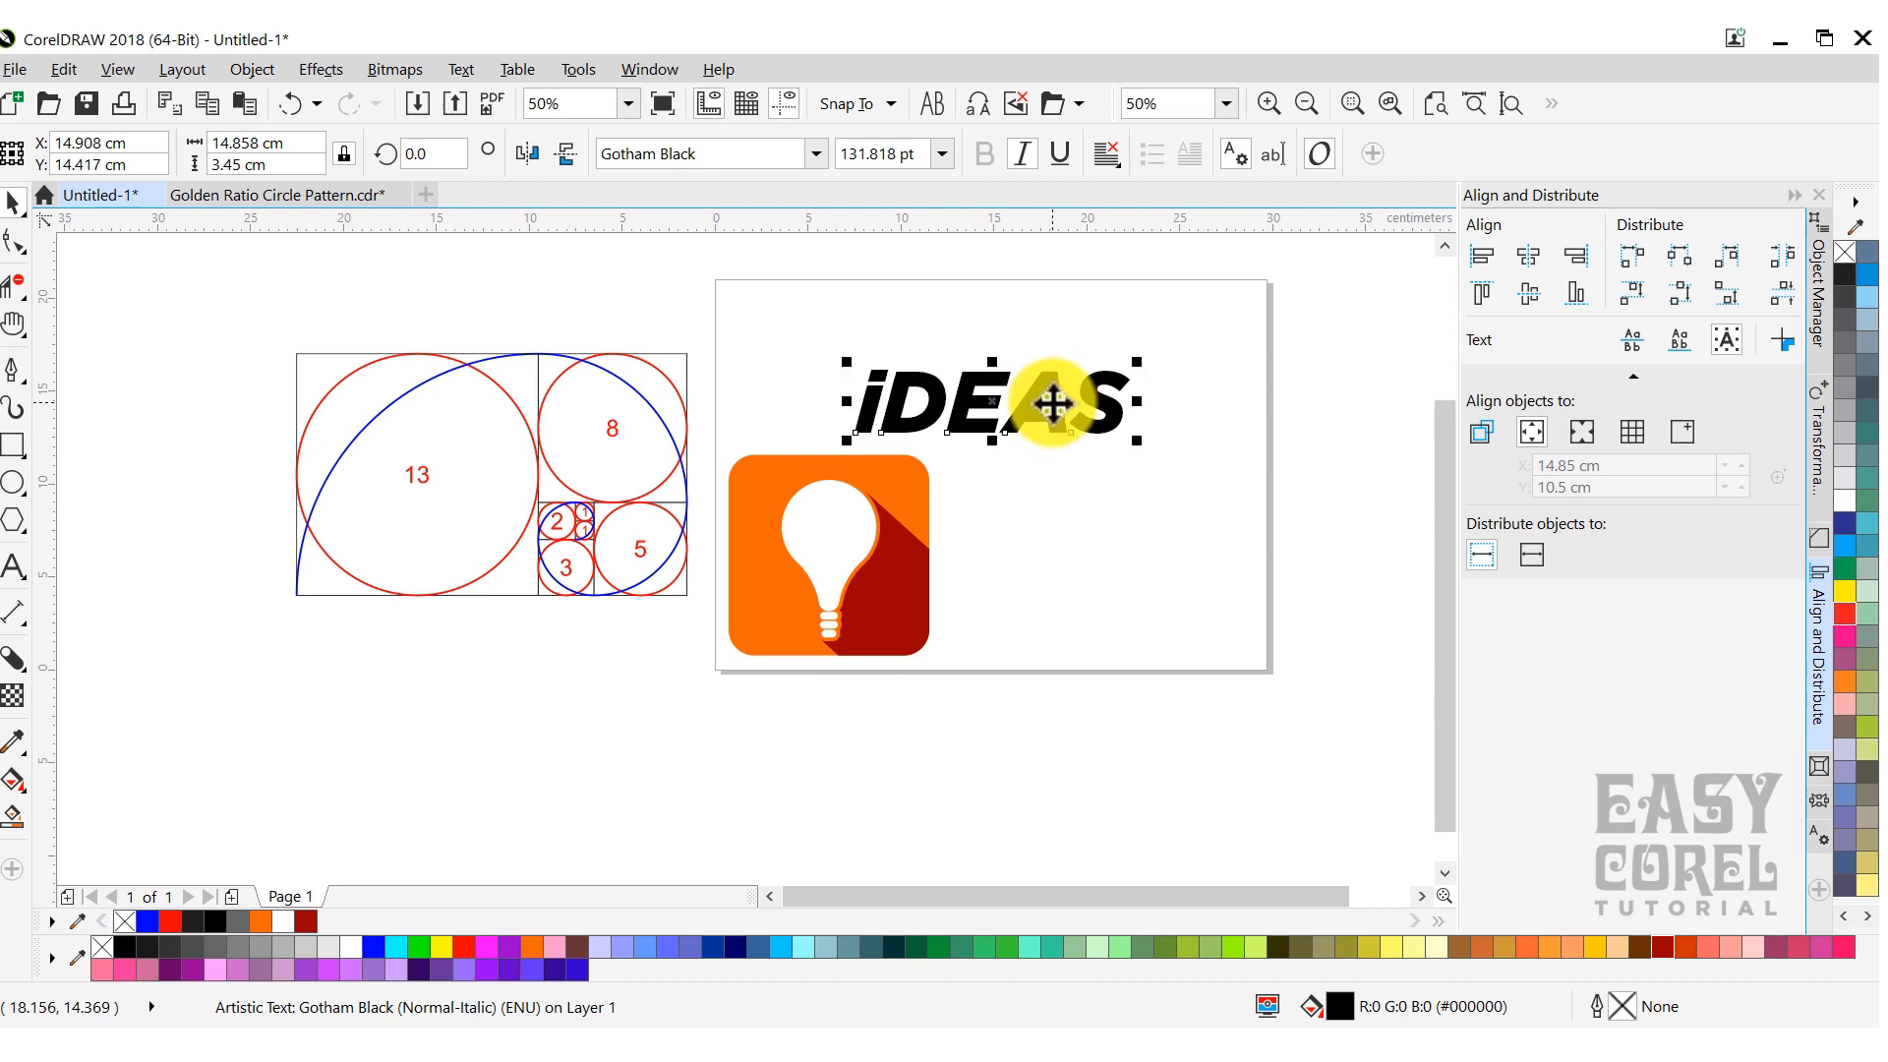
scroll(1052, 403, "up", 1)
left_click(252, 69)
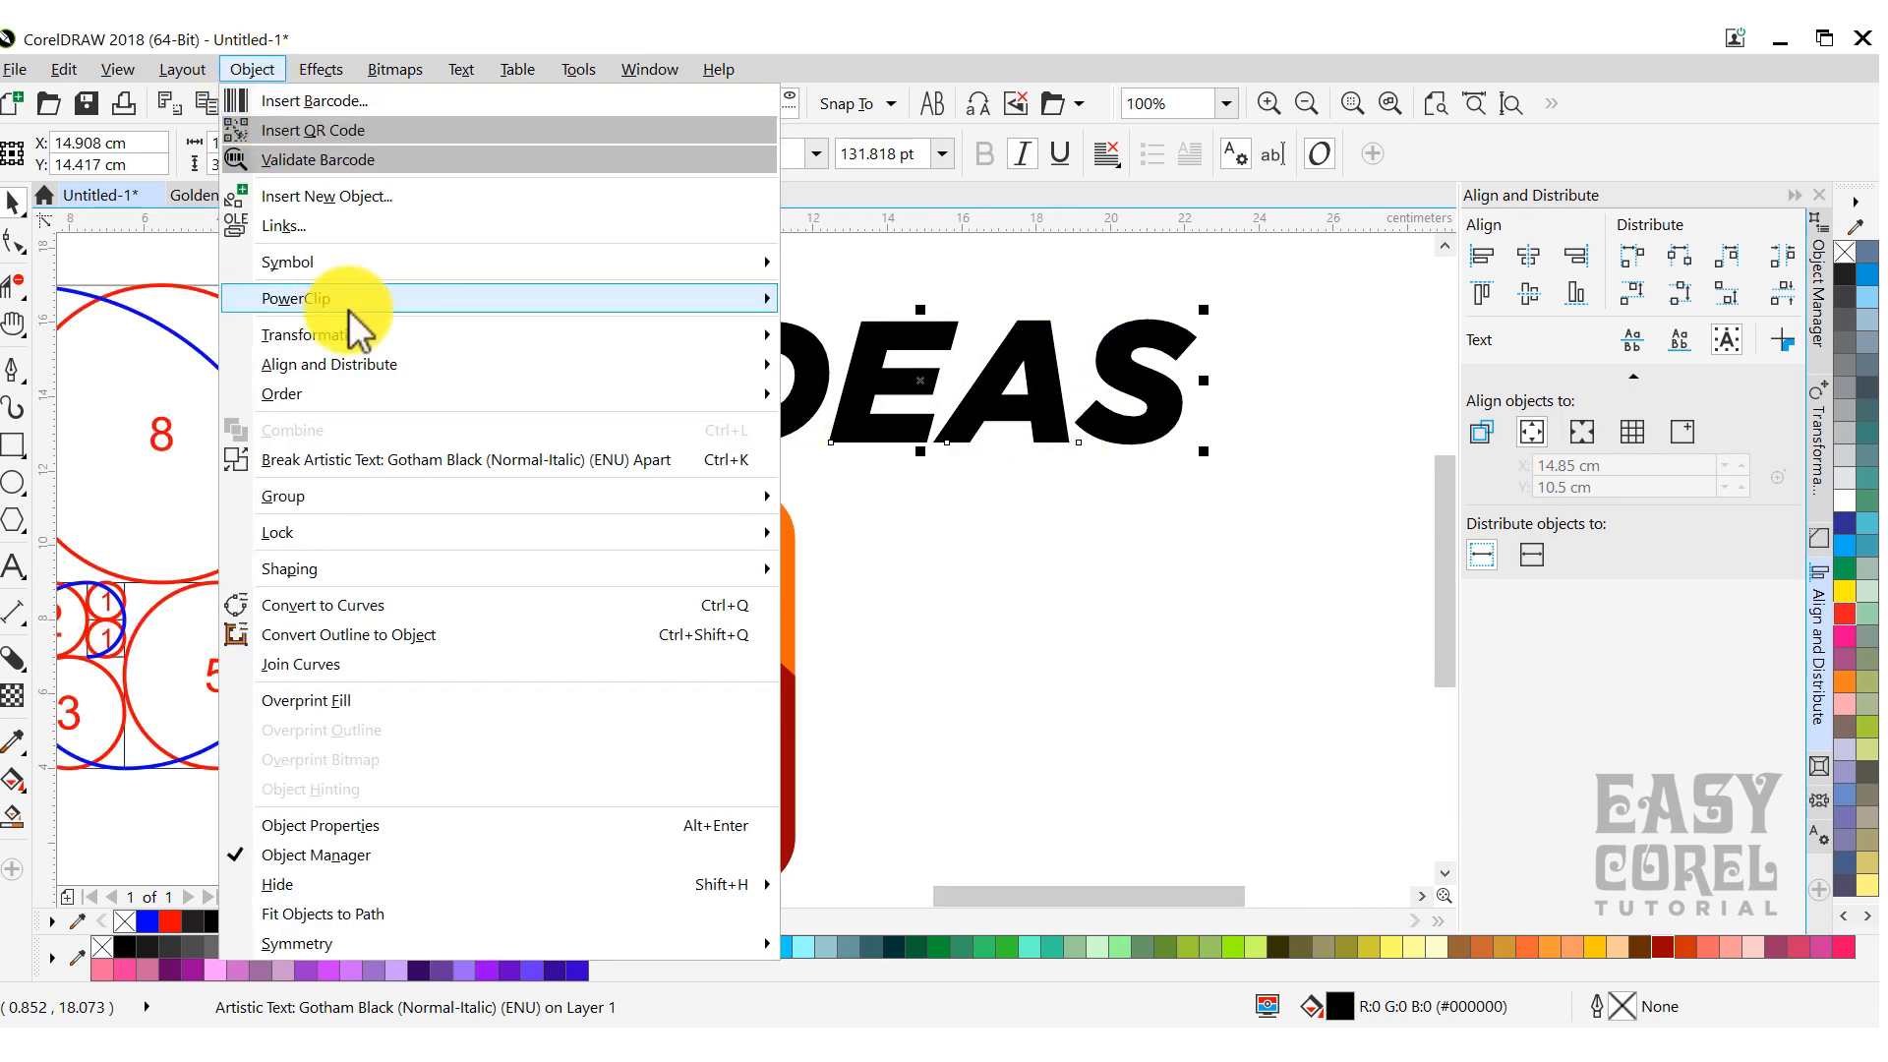
left_click(362, 605)
scroll(1033, 392, "up", 1)
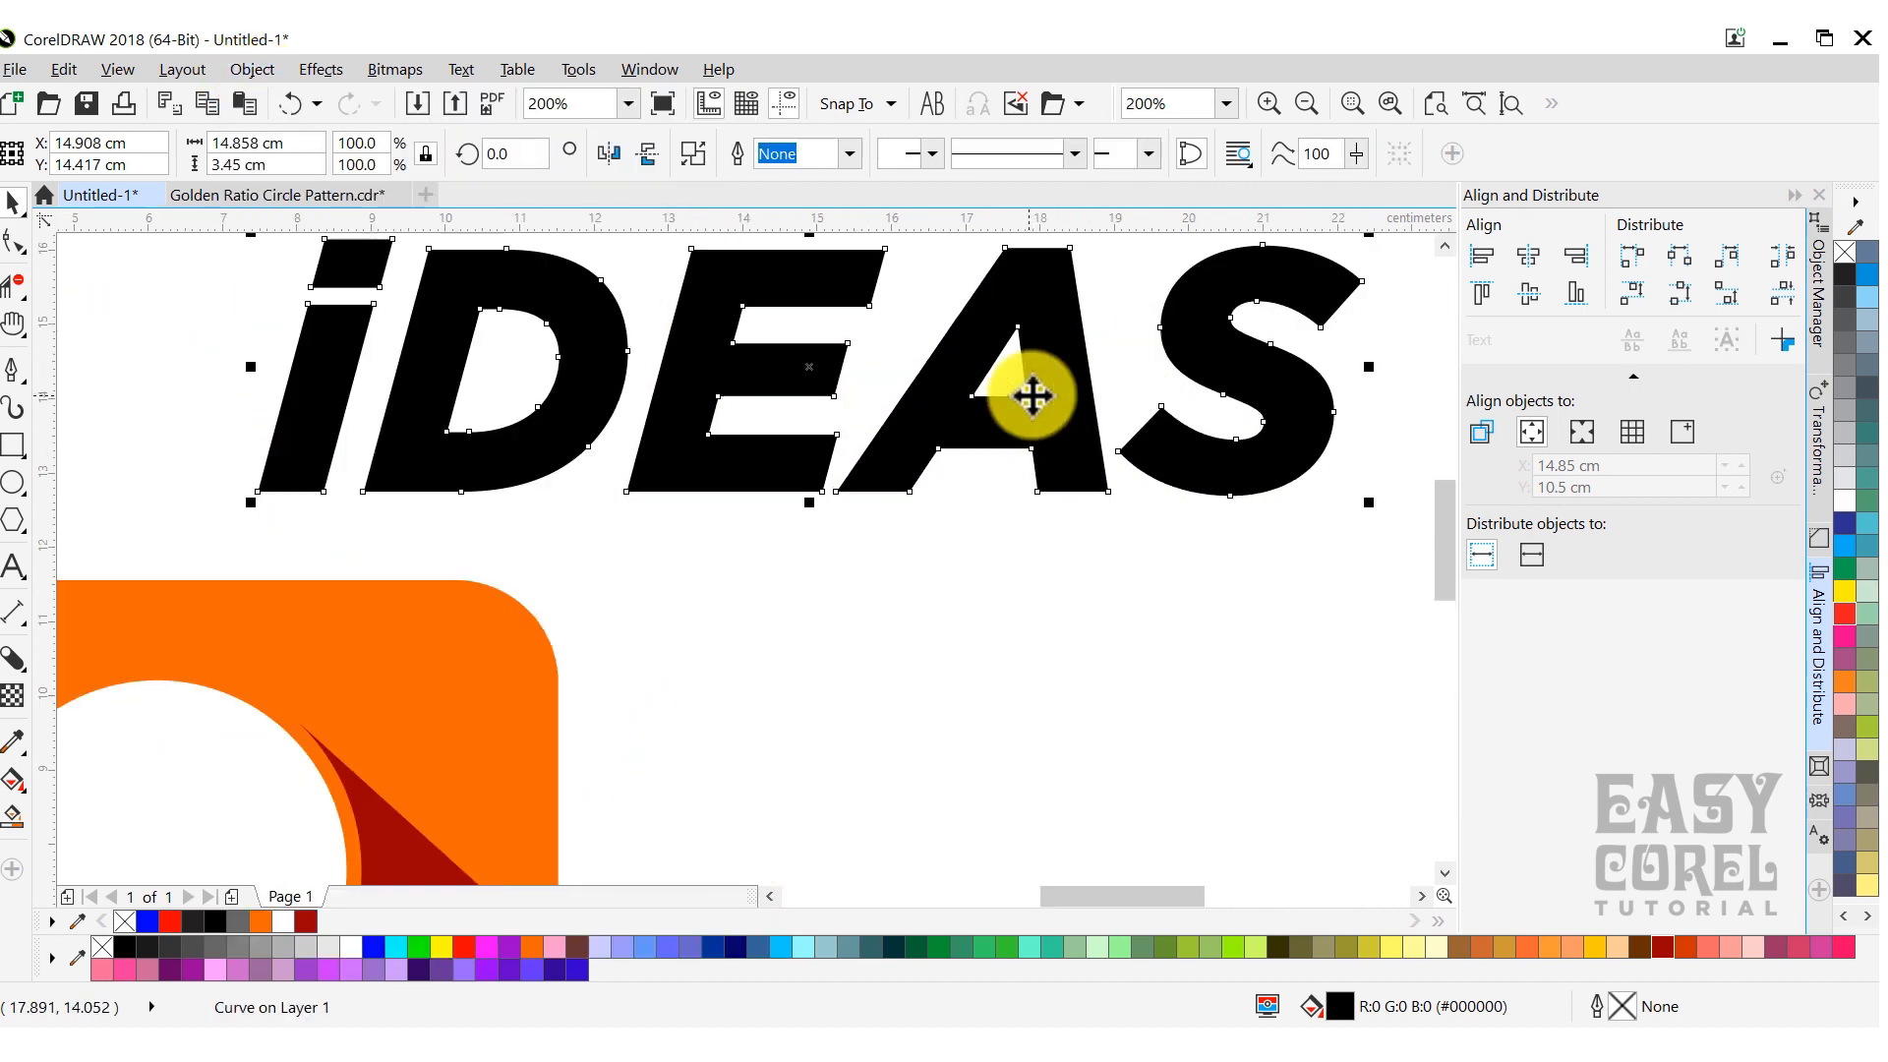
Break the iDEAS curves apart and delete the triangular counter inside the letter A.
left_click(694, 153)
left_click(1023, 568)
left_click_drag(893, 289, 895, 292)
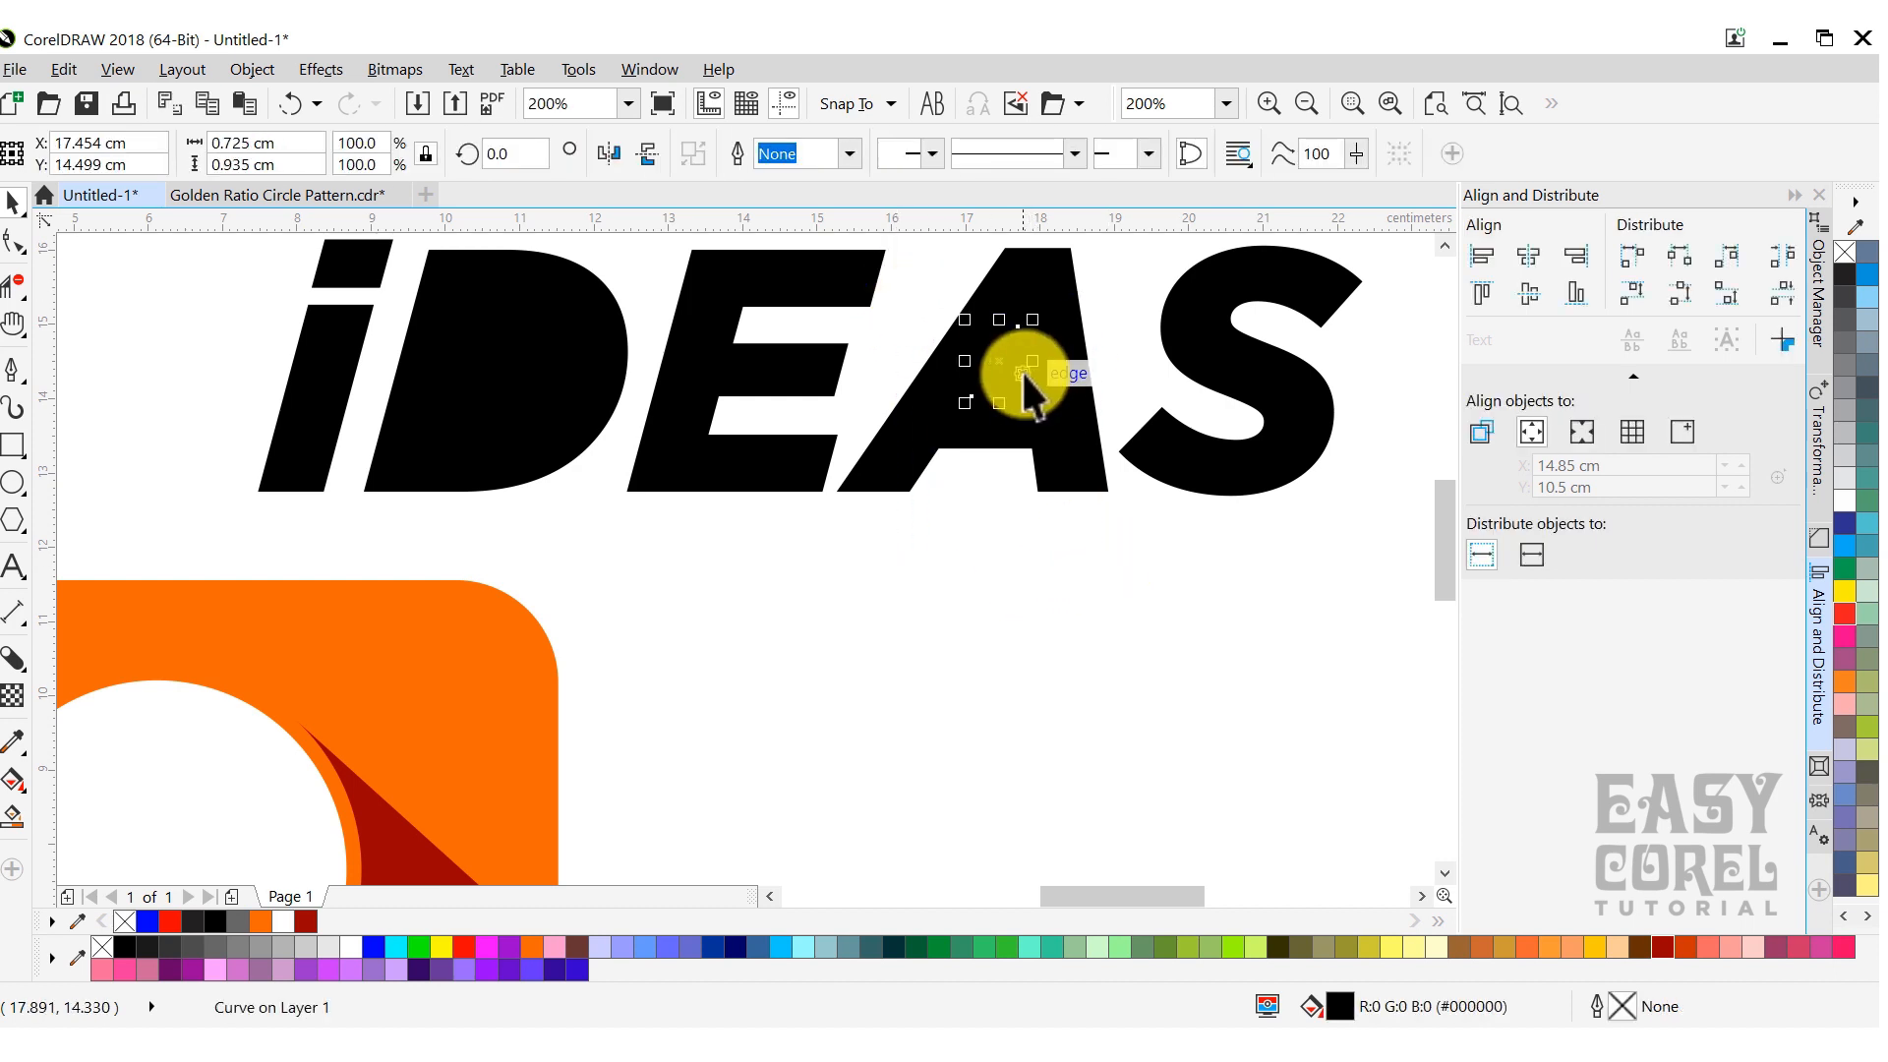
left_click_drag(1027, 379, 999, 540)
key("Delete")
Delete the four notch nodes along the base of the A to give it a straight bottom edge.
key("F10")
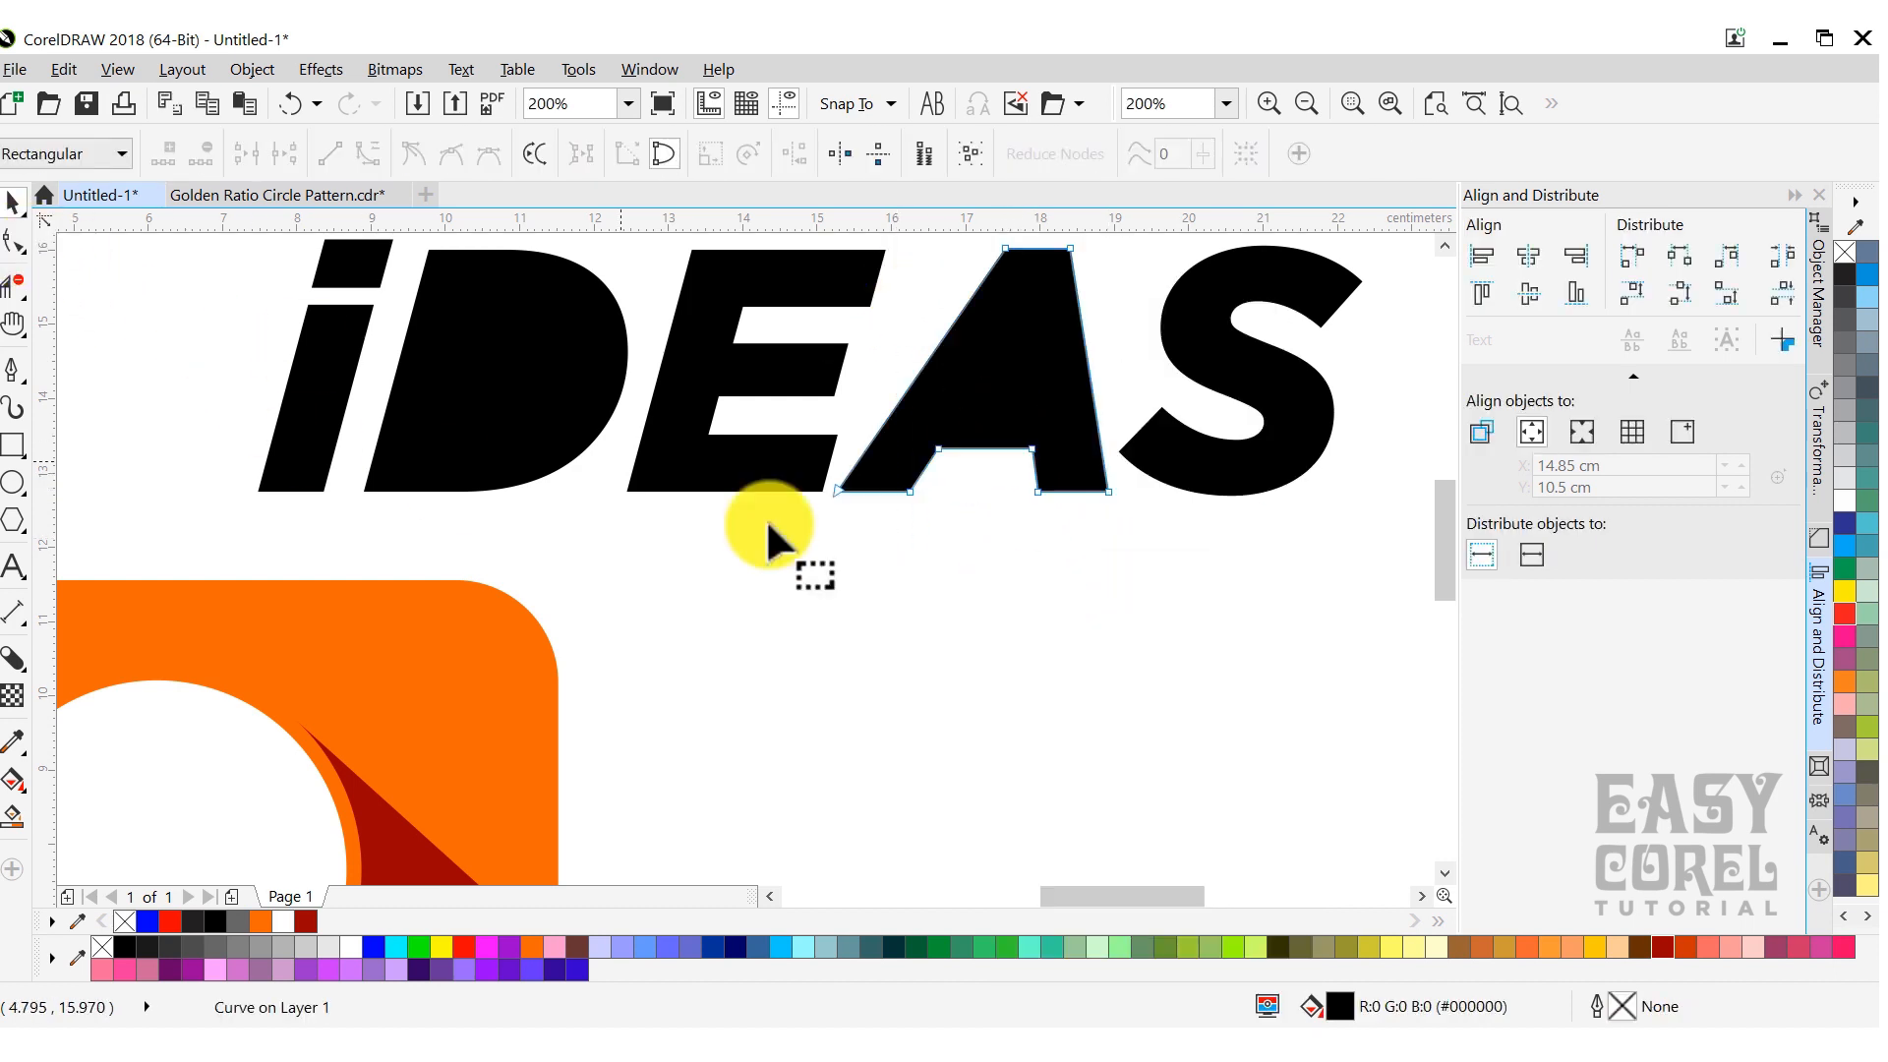
left_click_drag(910, 418, 910, 419)
left_click(209, 150)
scroll(623, 451, "down", 2)
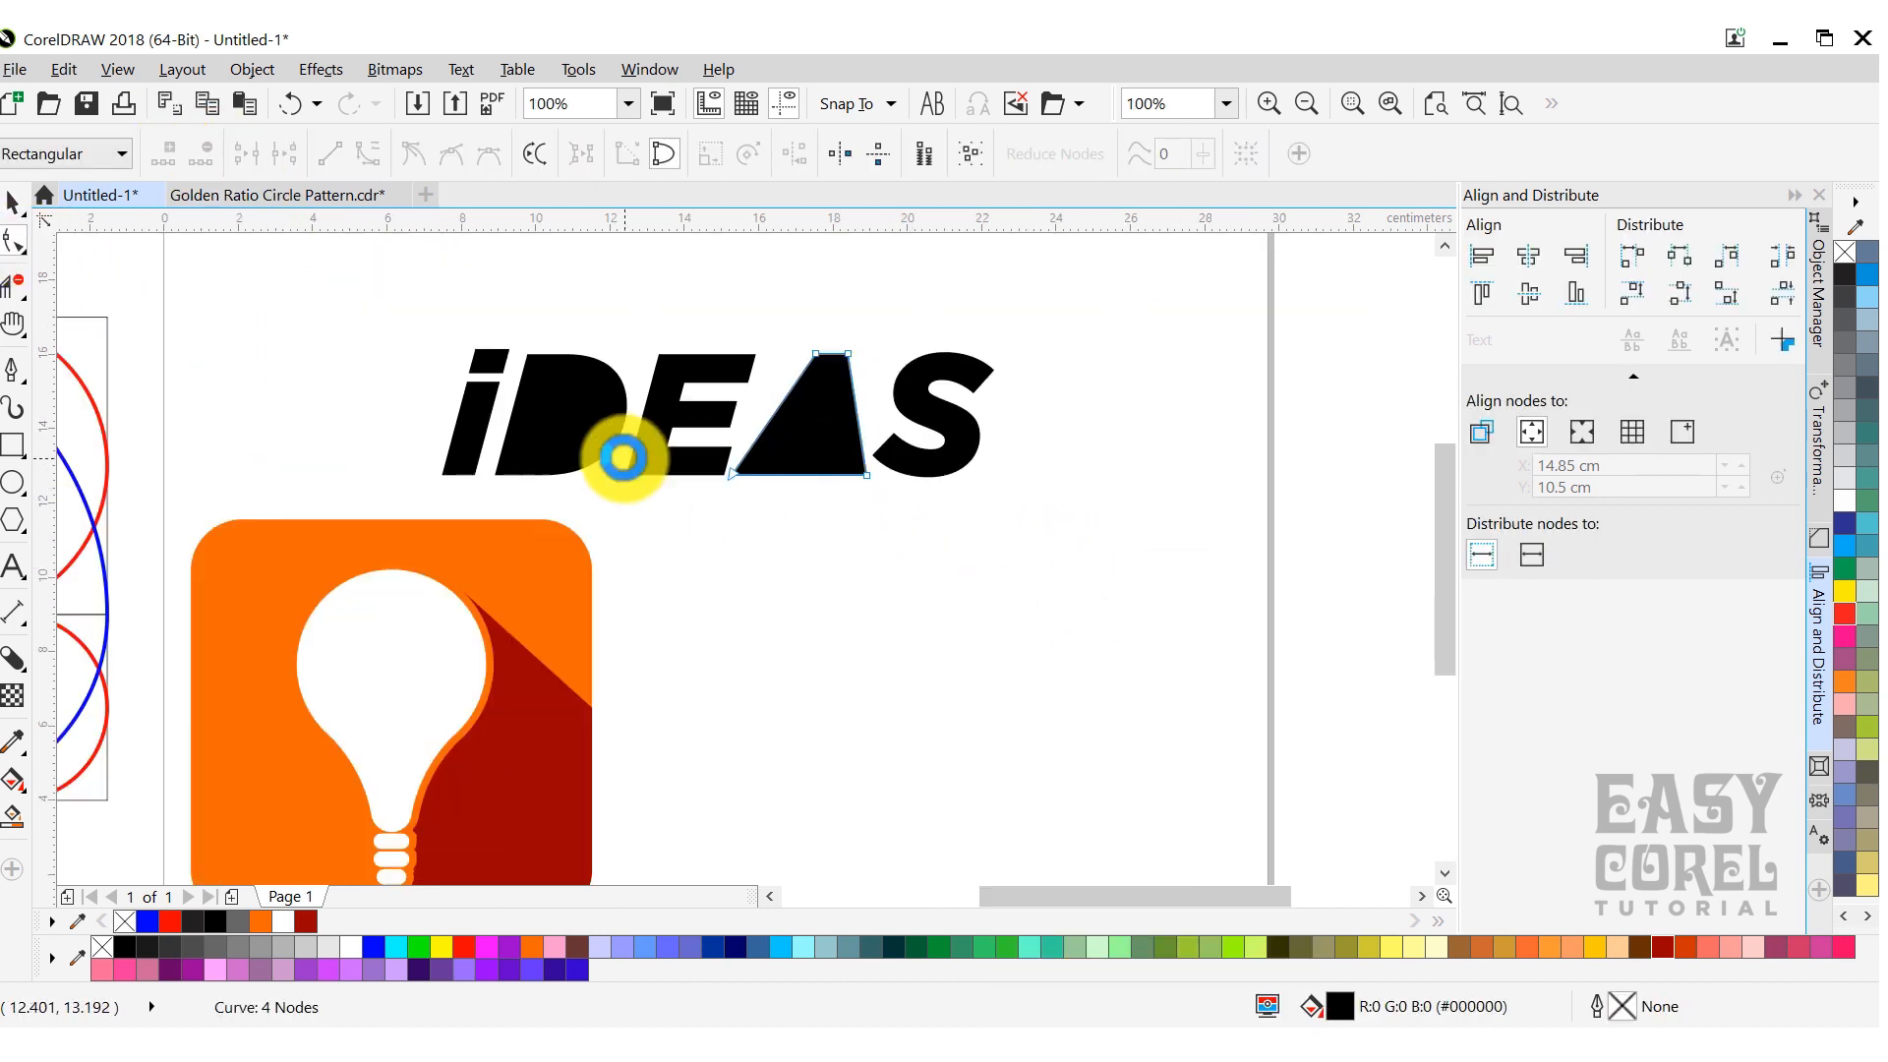
Place the white bulb shape upside down over the letter A and scale it to about 35.5%.
key("space")
left_click(1107, 455)
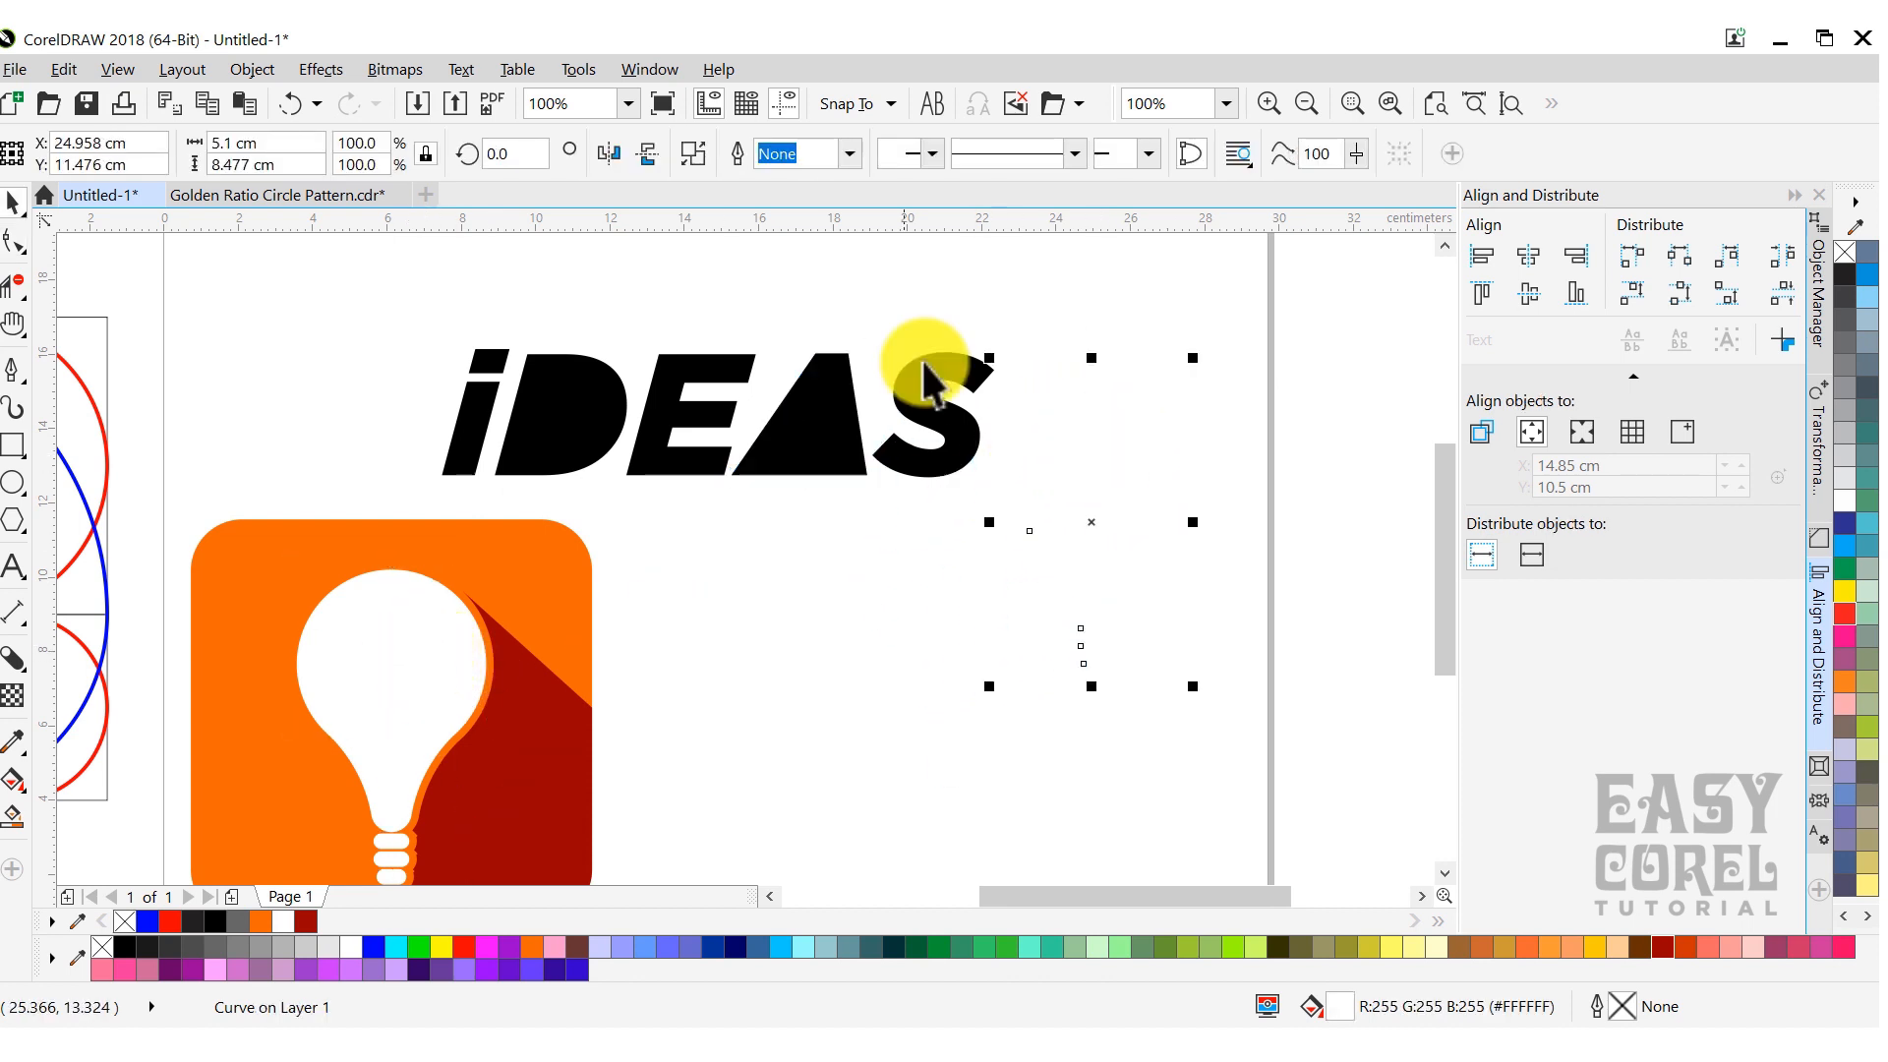
left_click_drag(939, 435, 809, 386)
left_click_drag(1106, 517, 814, 430)
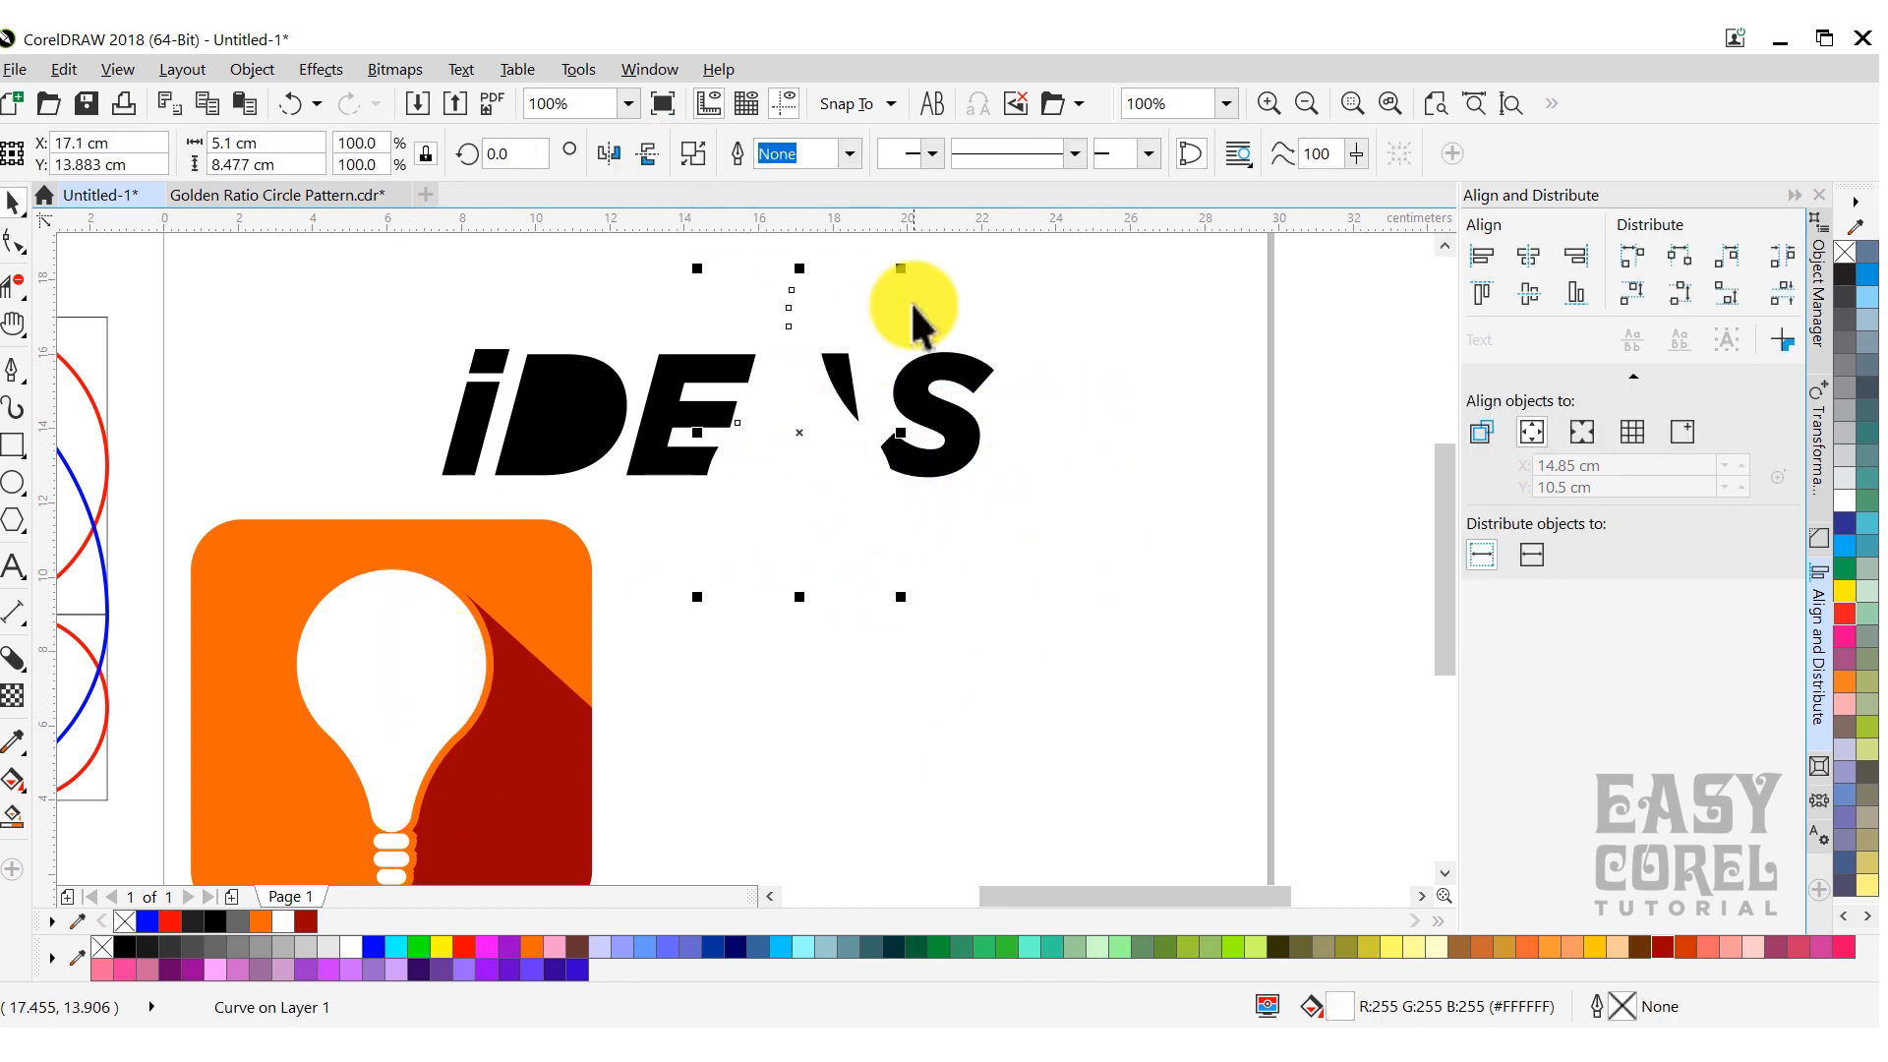
left_click_drag(899, 269, 877, 374)
Rotate the white bulb on the A clockwise to about 348.9° to follow the letter's slant.
scroll(807, 405, "up", 1)
left_click_drag(843, 442, 842, 441)
left_click(828, 421)
scroll(824, 417, "up", 1)
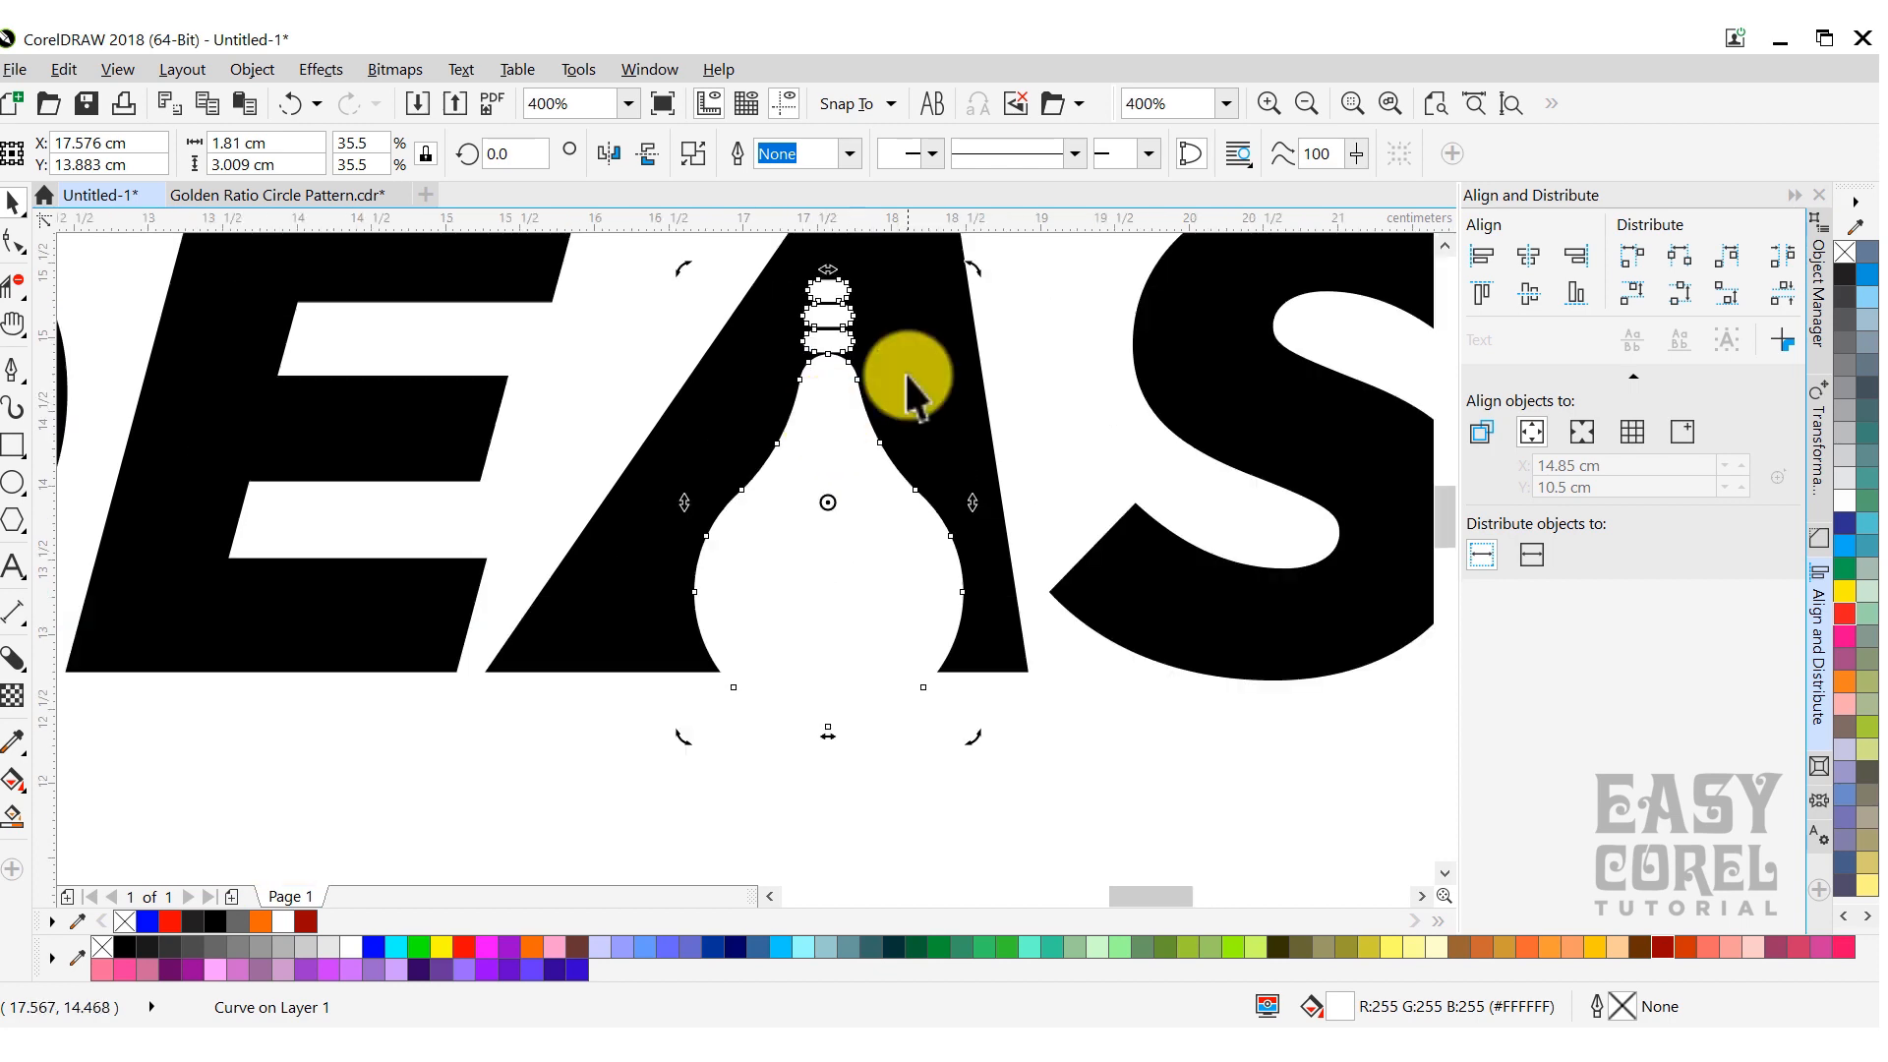
mouse_move(968, 275)
left_mouse_down()
mouse_move(1007, 314)
mouse_move(970, 272)
mouse_move(995, 283)
left_mouse_up()
scroll(959, 340, "down", 1)
left_click(1009, 414)
scroll(1001, 323, "down", 1)
Shrink the tilted bulb to about 33% and position it inside the A, slightly overlapping the letter's base.
scroll(933, 322, "up", 2)
left_click(931, 321)
left_click(932, 320)
scroll(982, 301, "down", 1)
left_click(1090, 386)
left_click(884, 430)
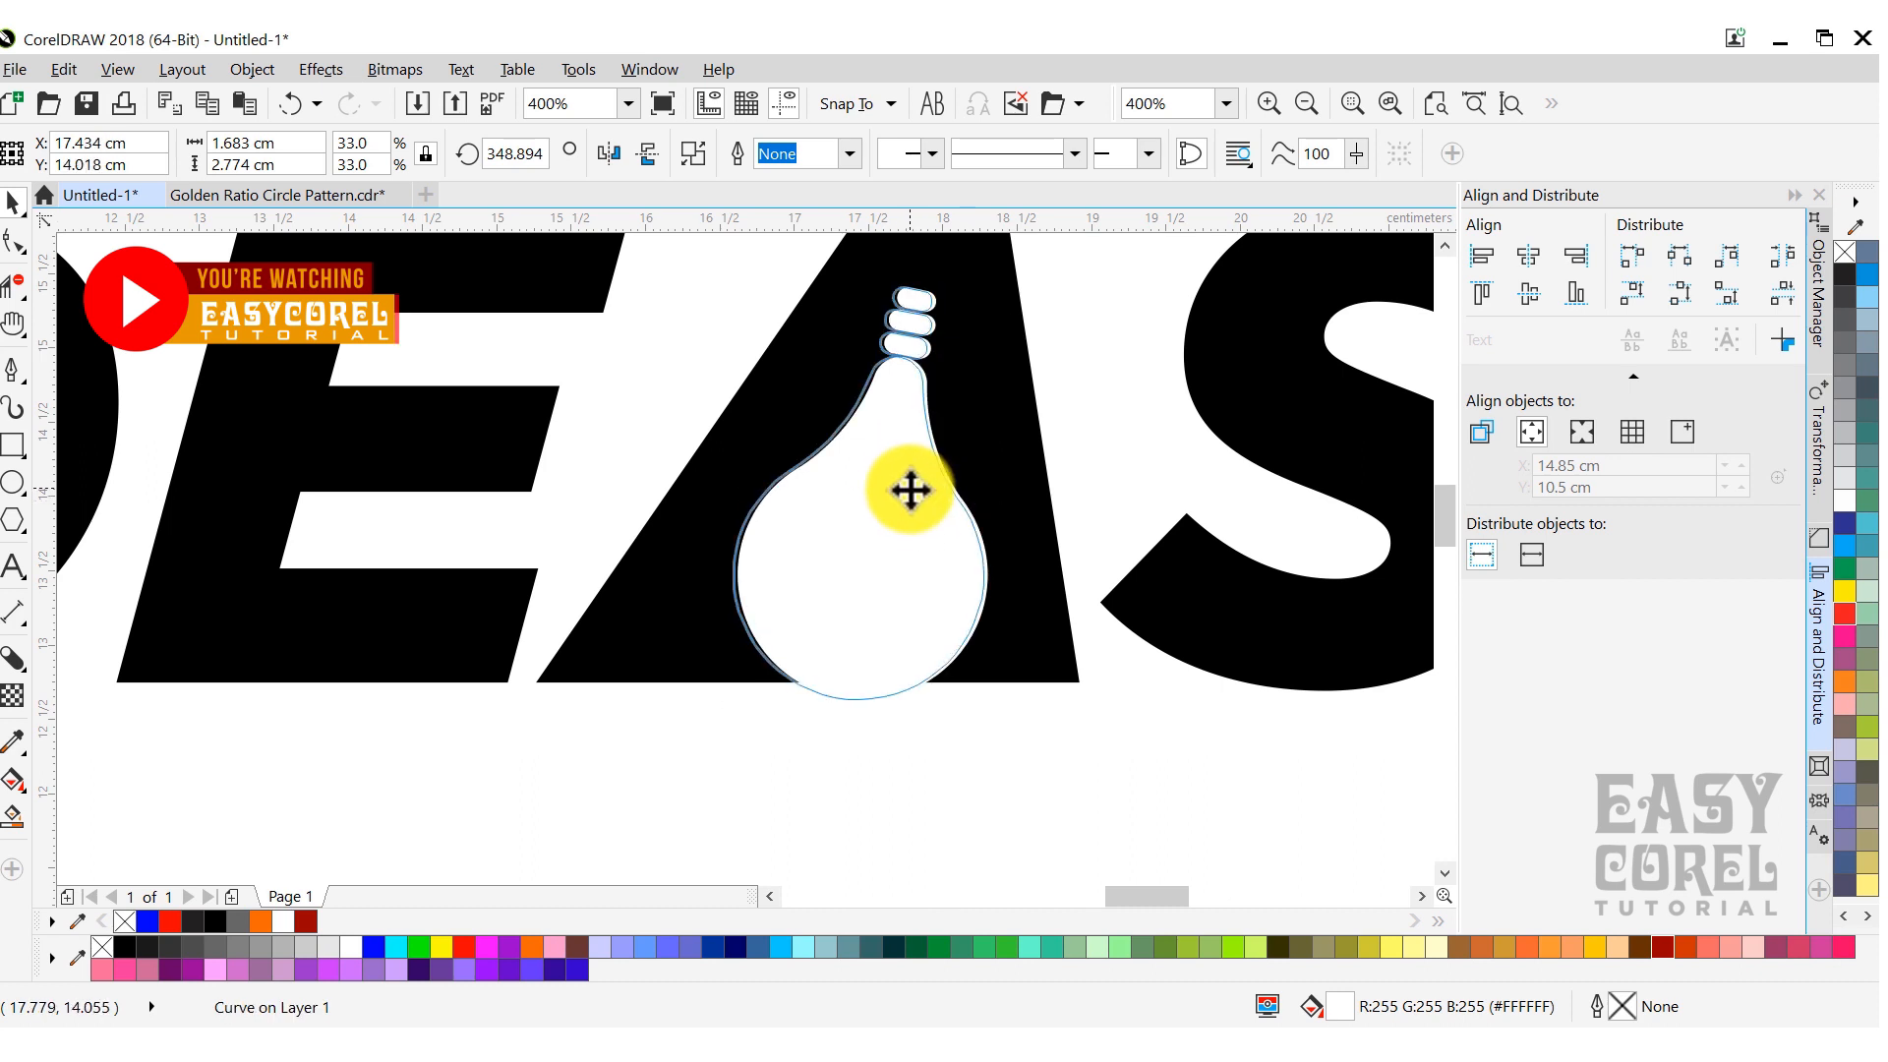
scroll(915, 497, "down", 1)
scroll(959, 403, "down", 1)
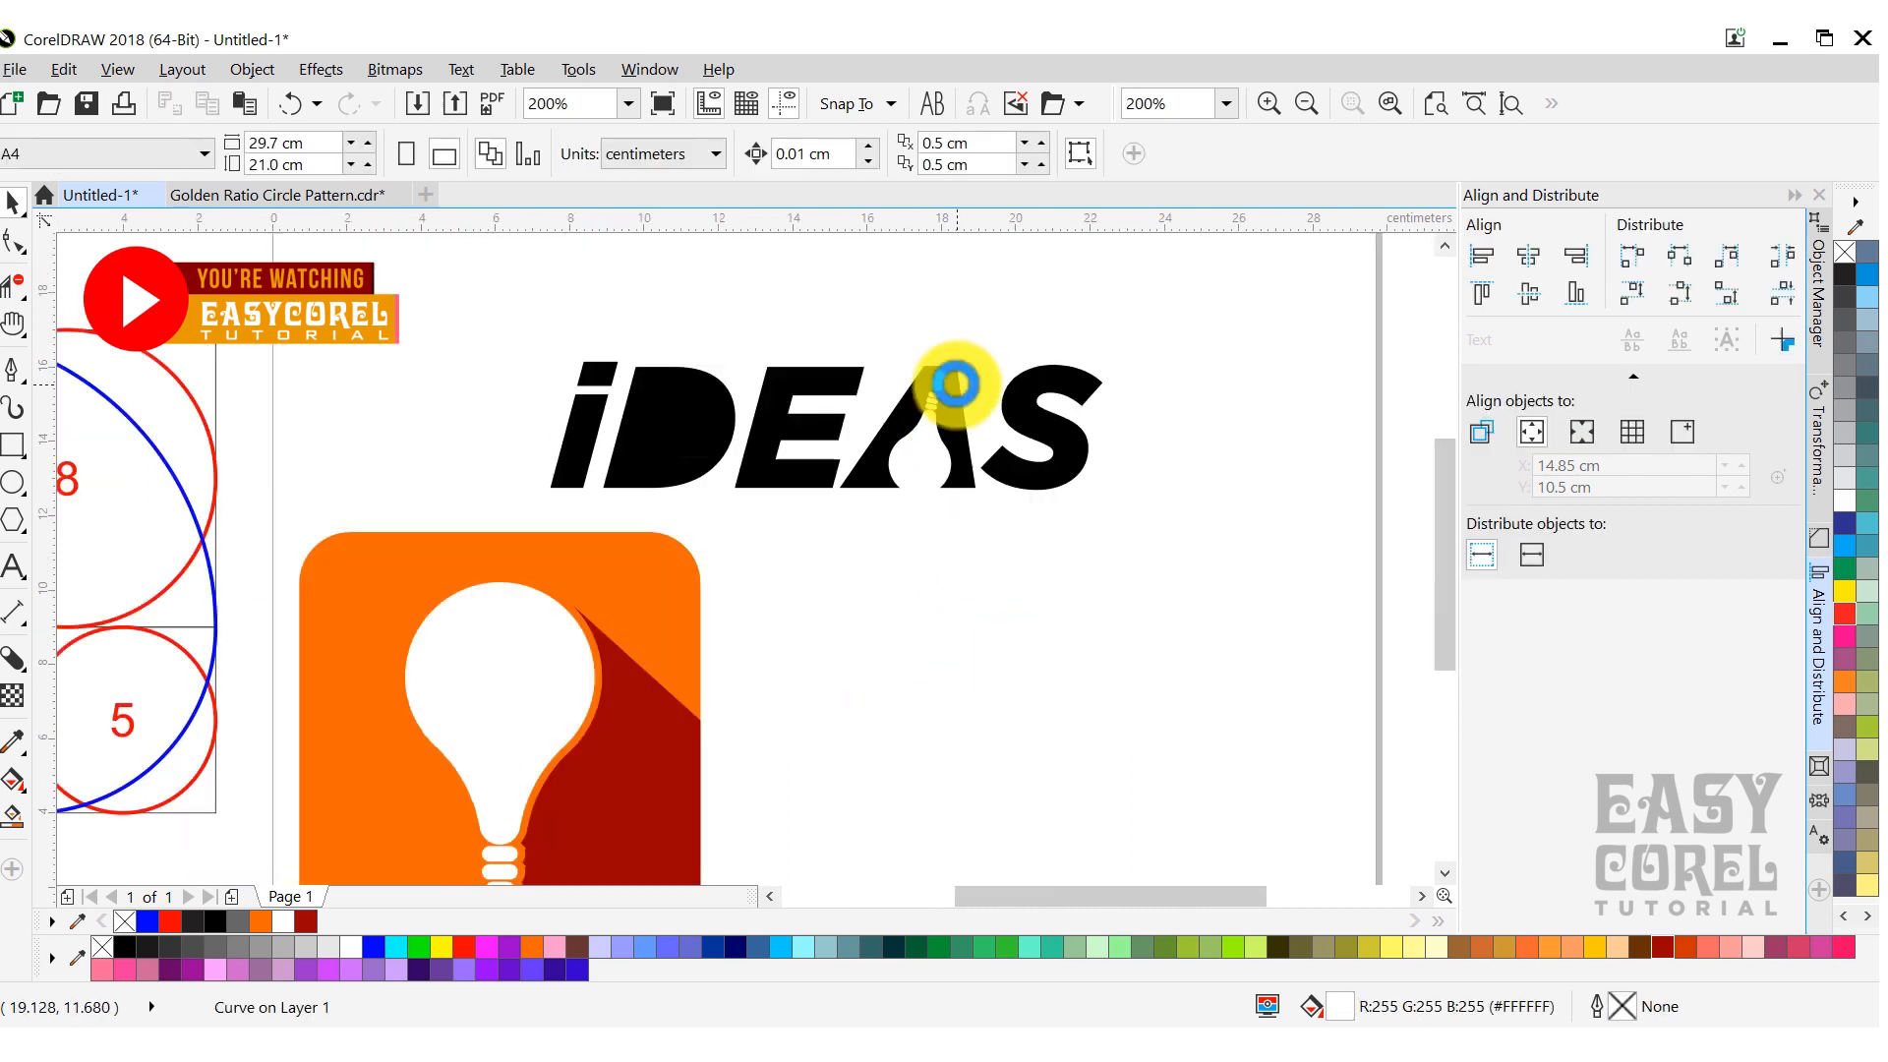
left_click(988, 452)
scroll(986, 451, "up", 1)
left_click(936, 433)
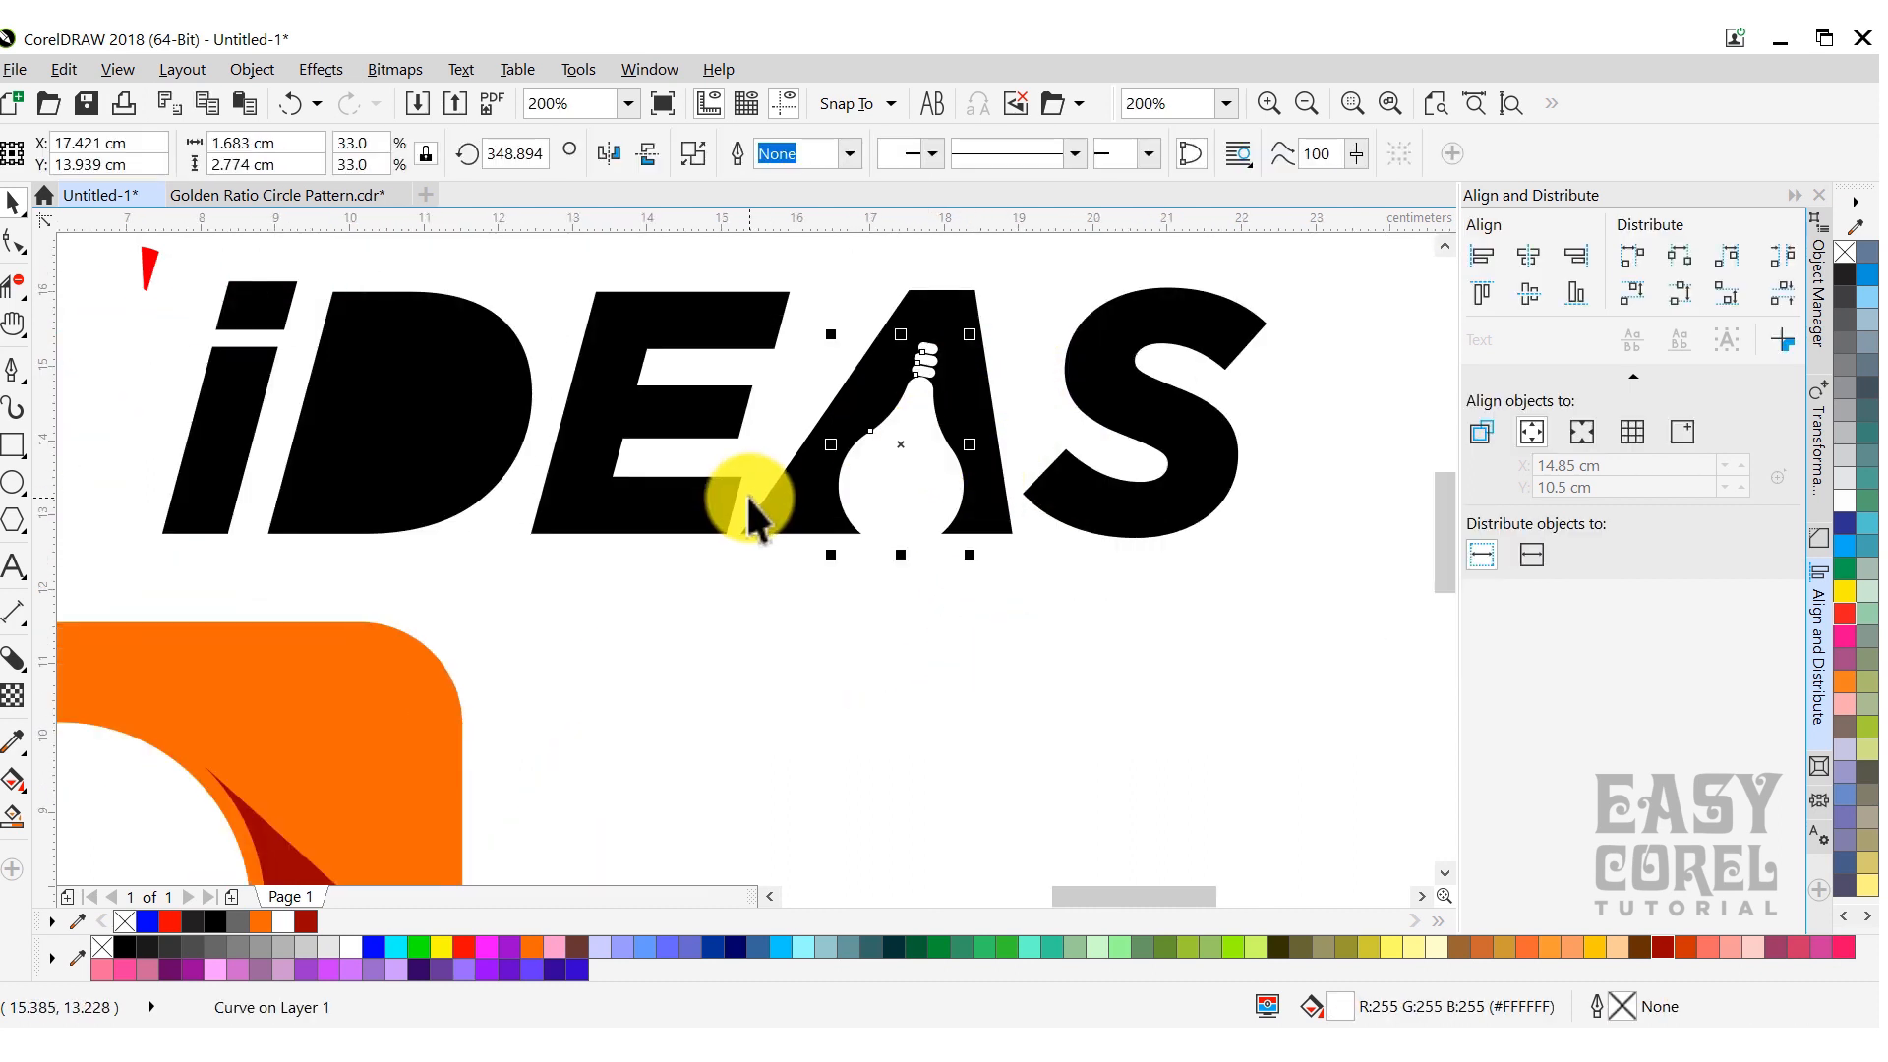
Combine the outline of the letter D with its inner counter shape to reopen the hole.
left_click(399, 260)
left_click_drag(398, 261, 447, 420)
left_click(694, 156)
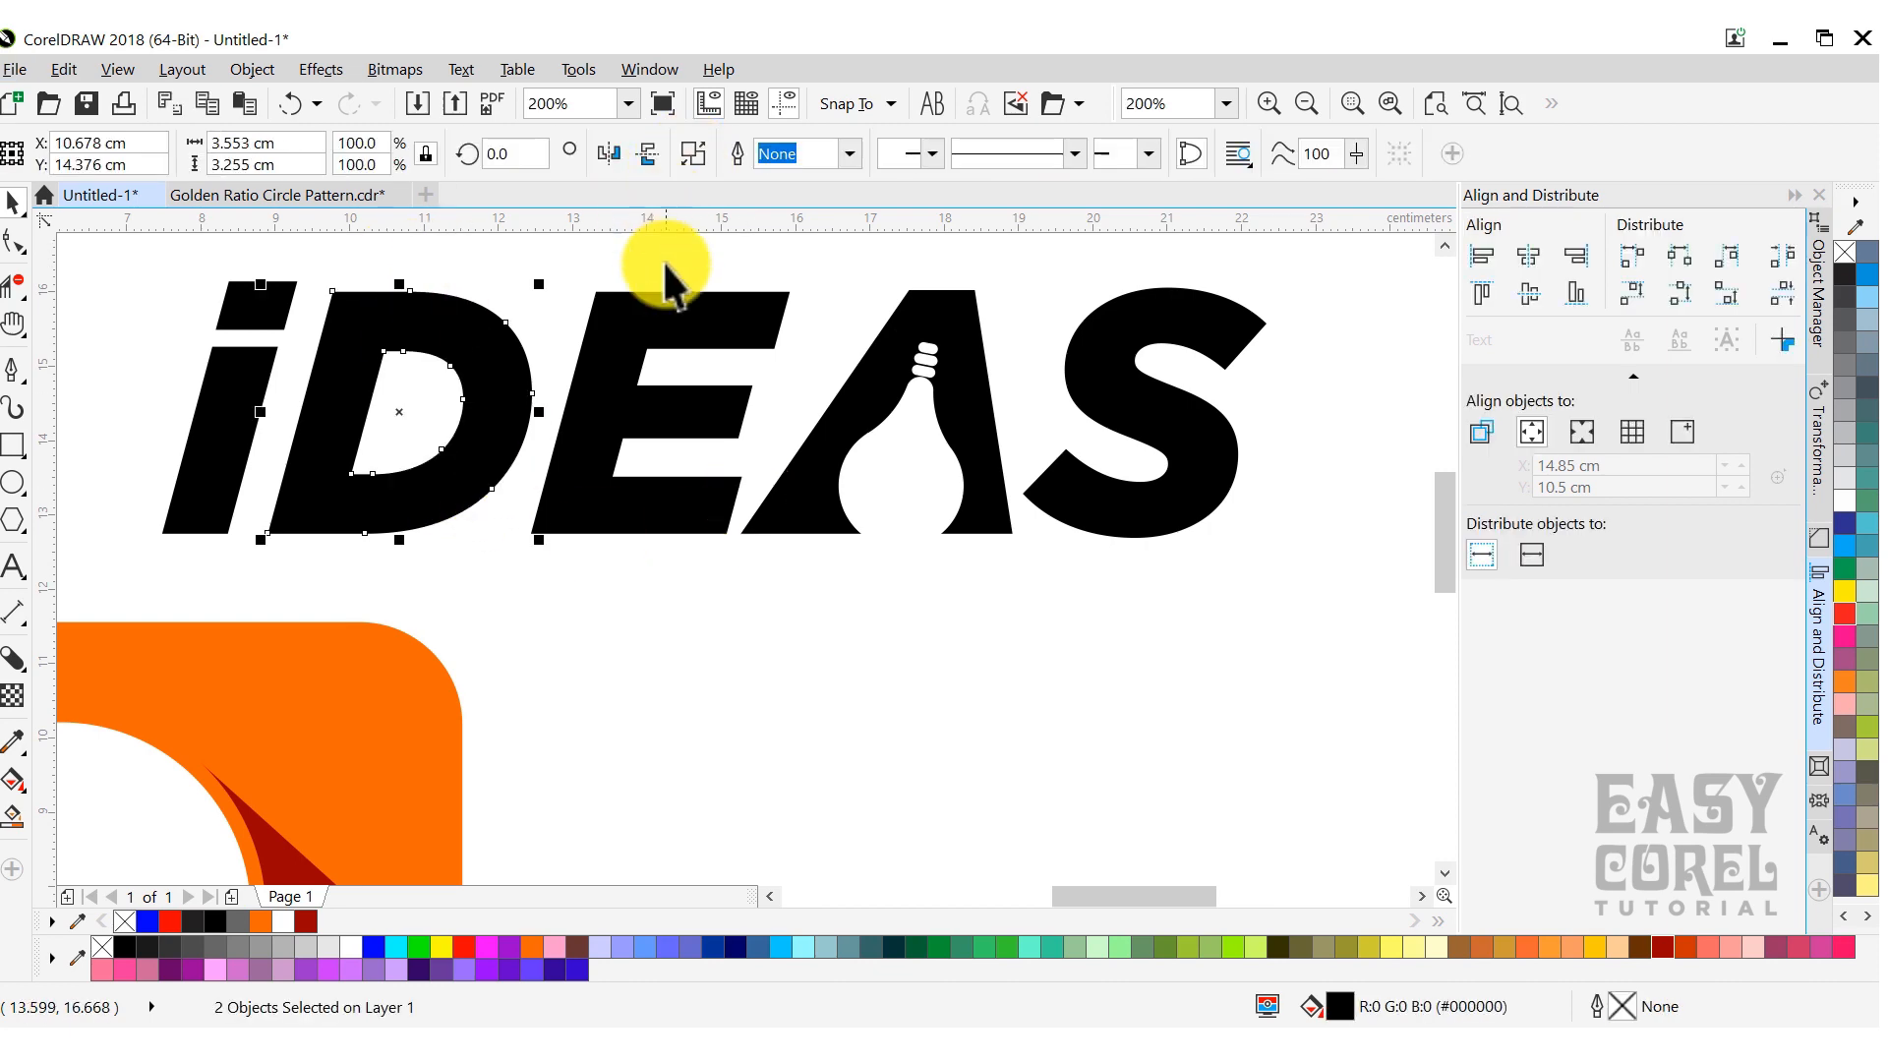
Select the whole orange bulb icon and scale it down into the lower-left corner of the page.
scroll(666, 273, "down", 2)
left_click(518, 275)
left_click_drag(704, 666, 413, 361)
scroll(413, 361, "up", 1)
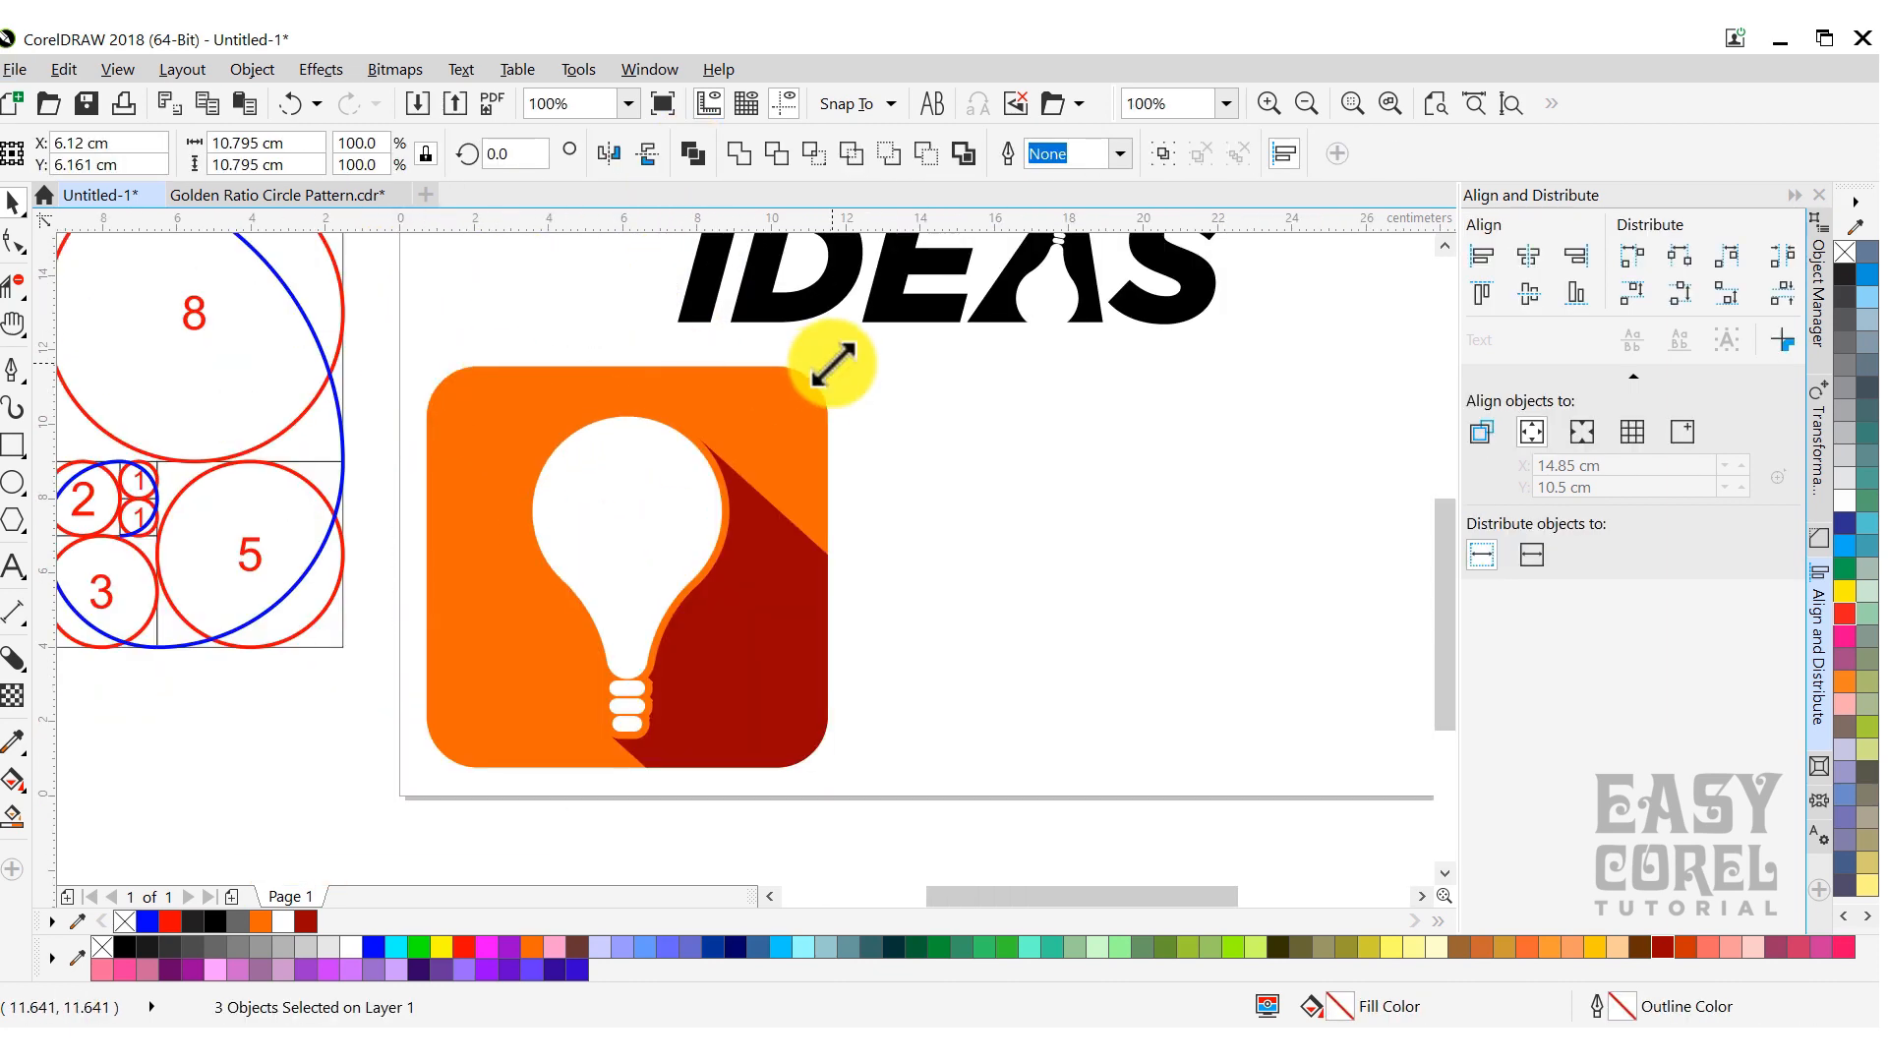
left_click_drag(831, 364, 600, 596)
scroll(741, 555, "down", 1)
Group the iDEAS lettering with its bulb, center it on the page and enlarge it.
left_click_drag(688, 295, 1113, 515)
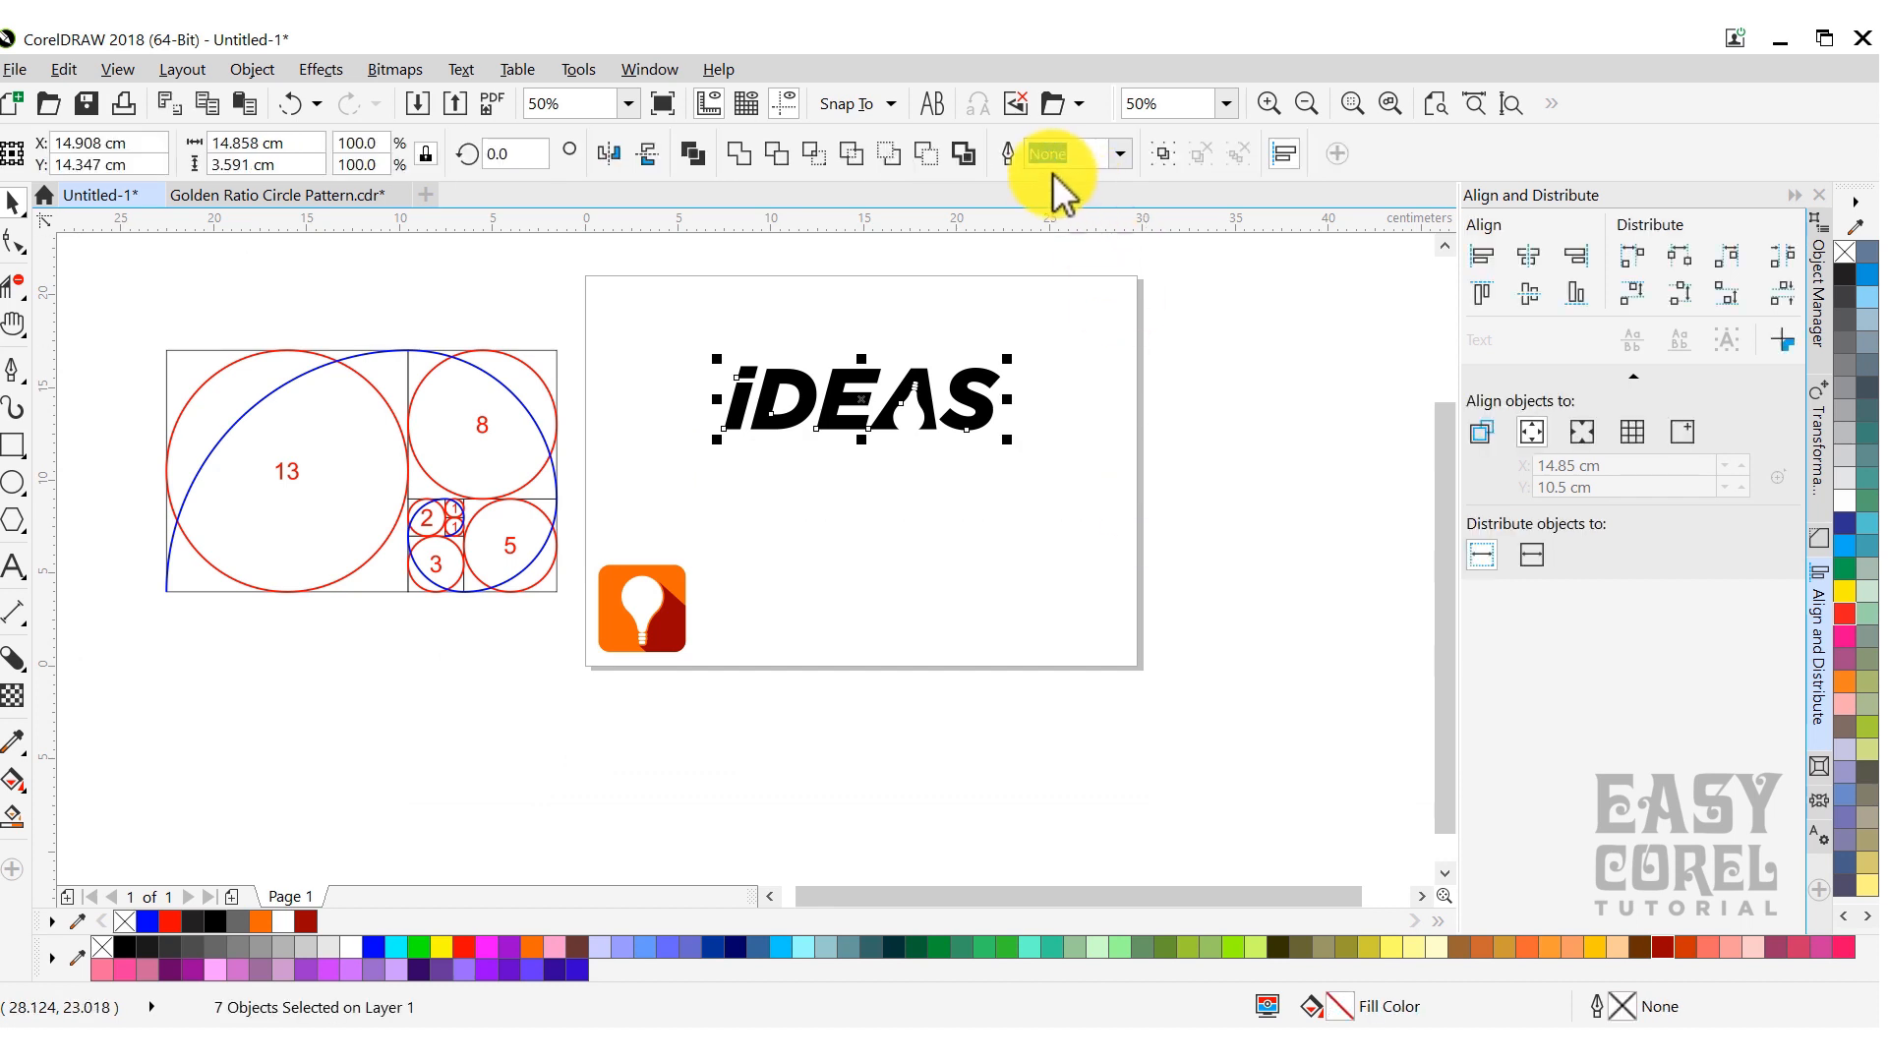
left_click(1162, 154)
left_click(1524, 289)
left_click_drag(1016, 431, 1093, 383)
Deselect the lettering and view the finished iDEAS wordmark in full-screen preview.
left_click(1164, 369)
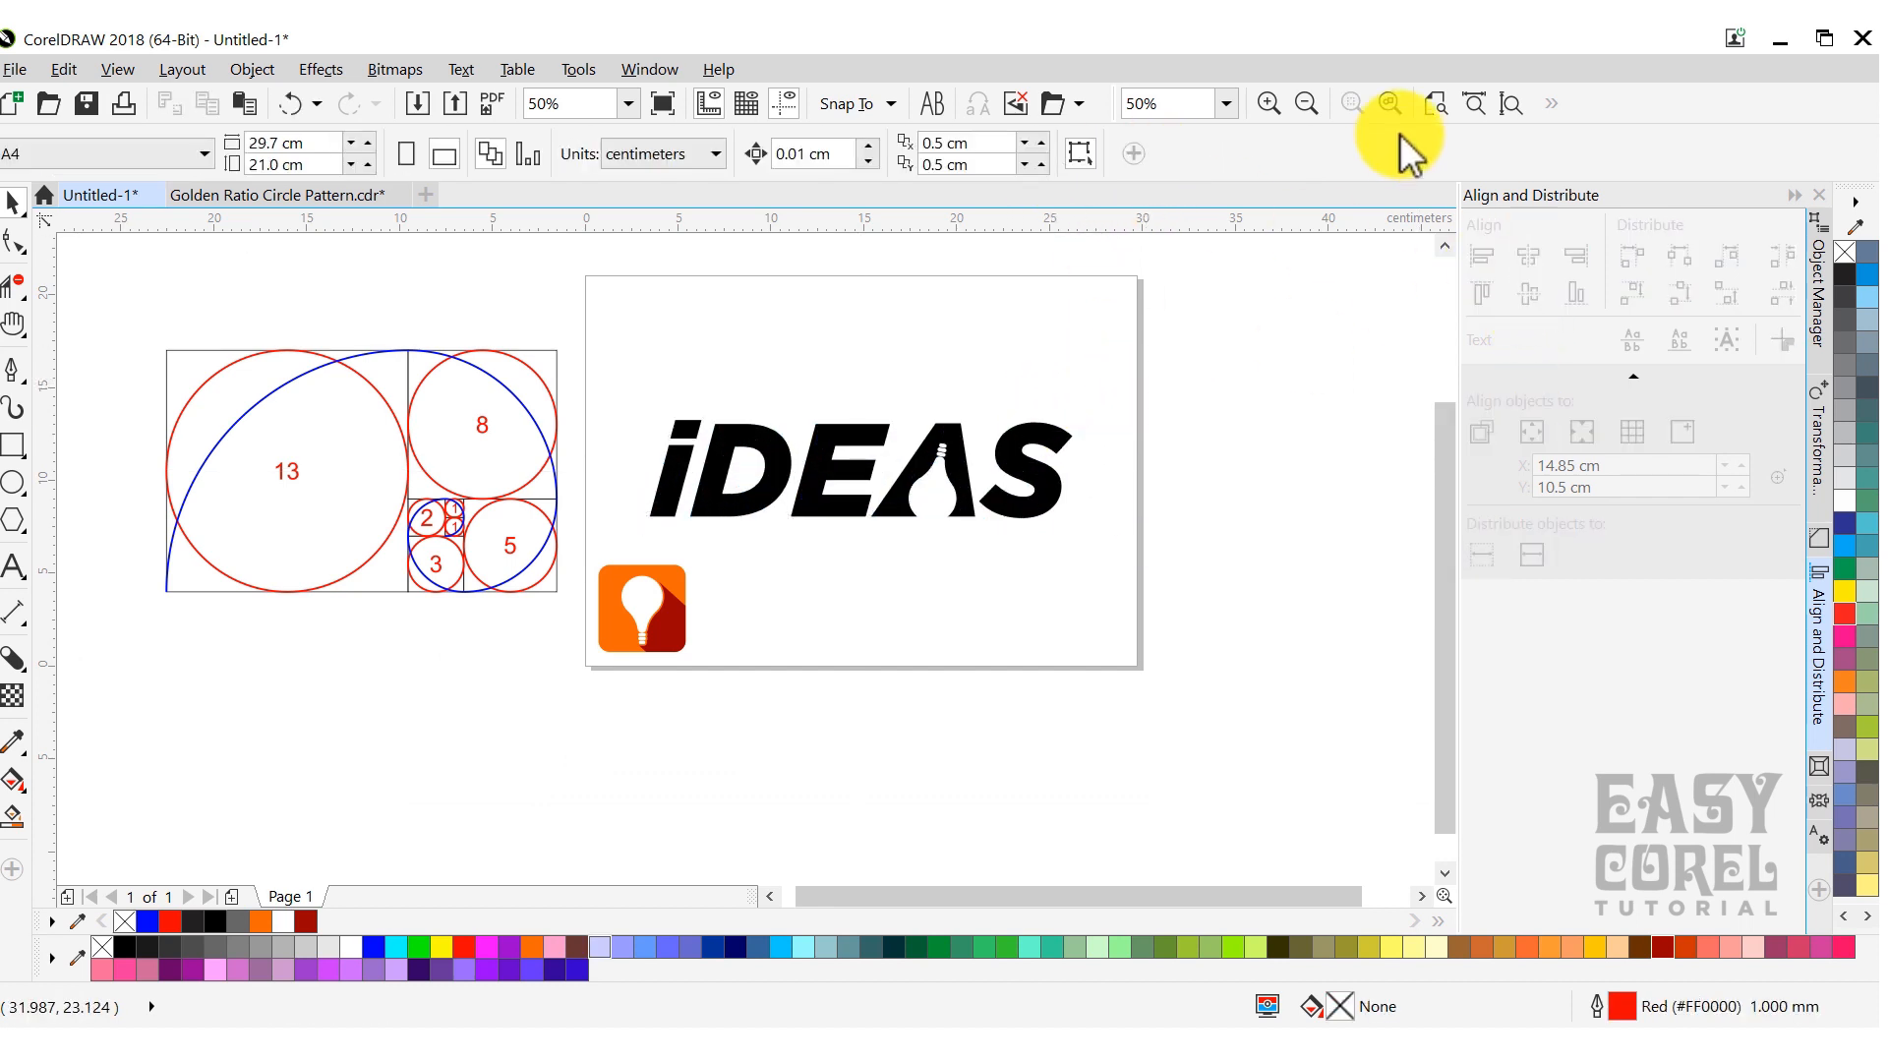
left_click(1474, 103)
key("F9")
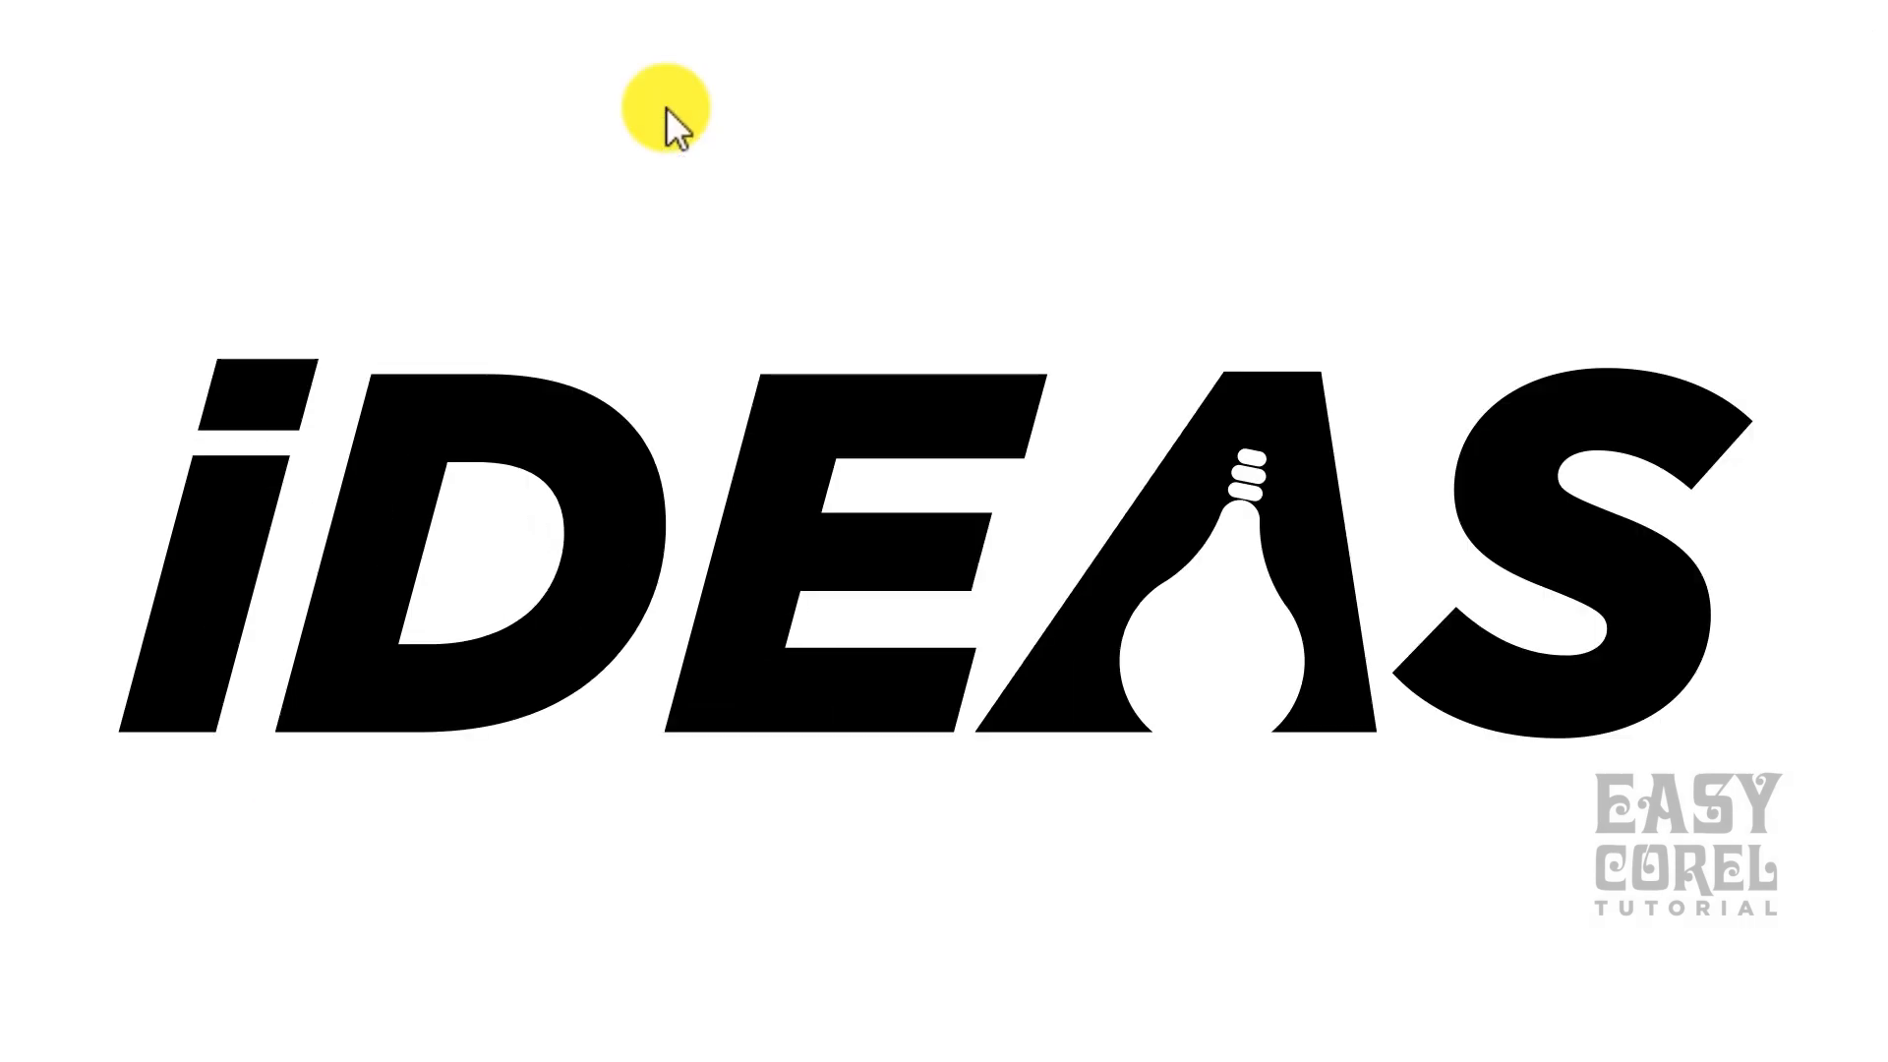